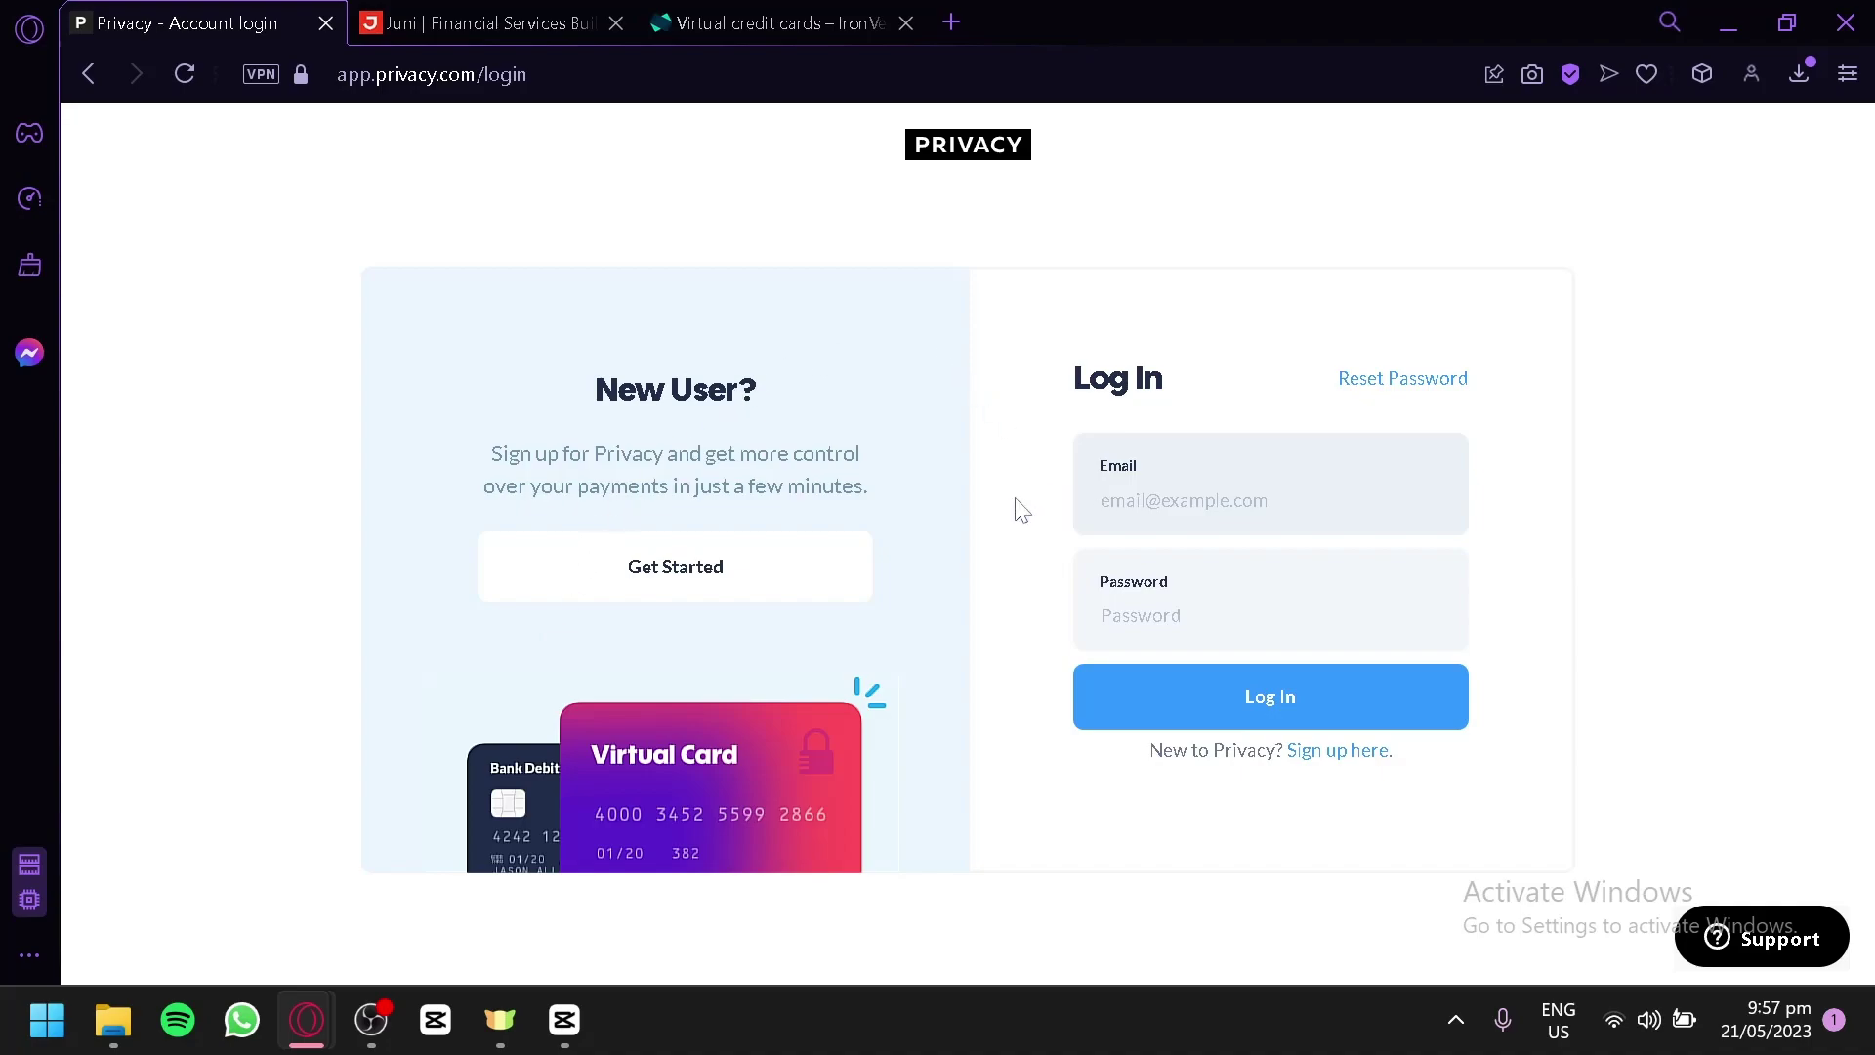
# Open the new-account sign-up form and accept the US residency, terms and E-Sign Consent agreement
pyautogui.click(1328, 765)
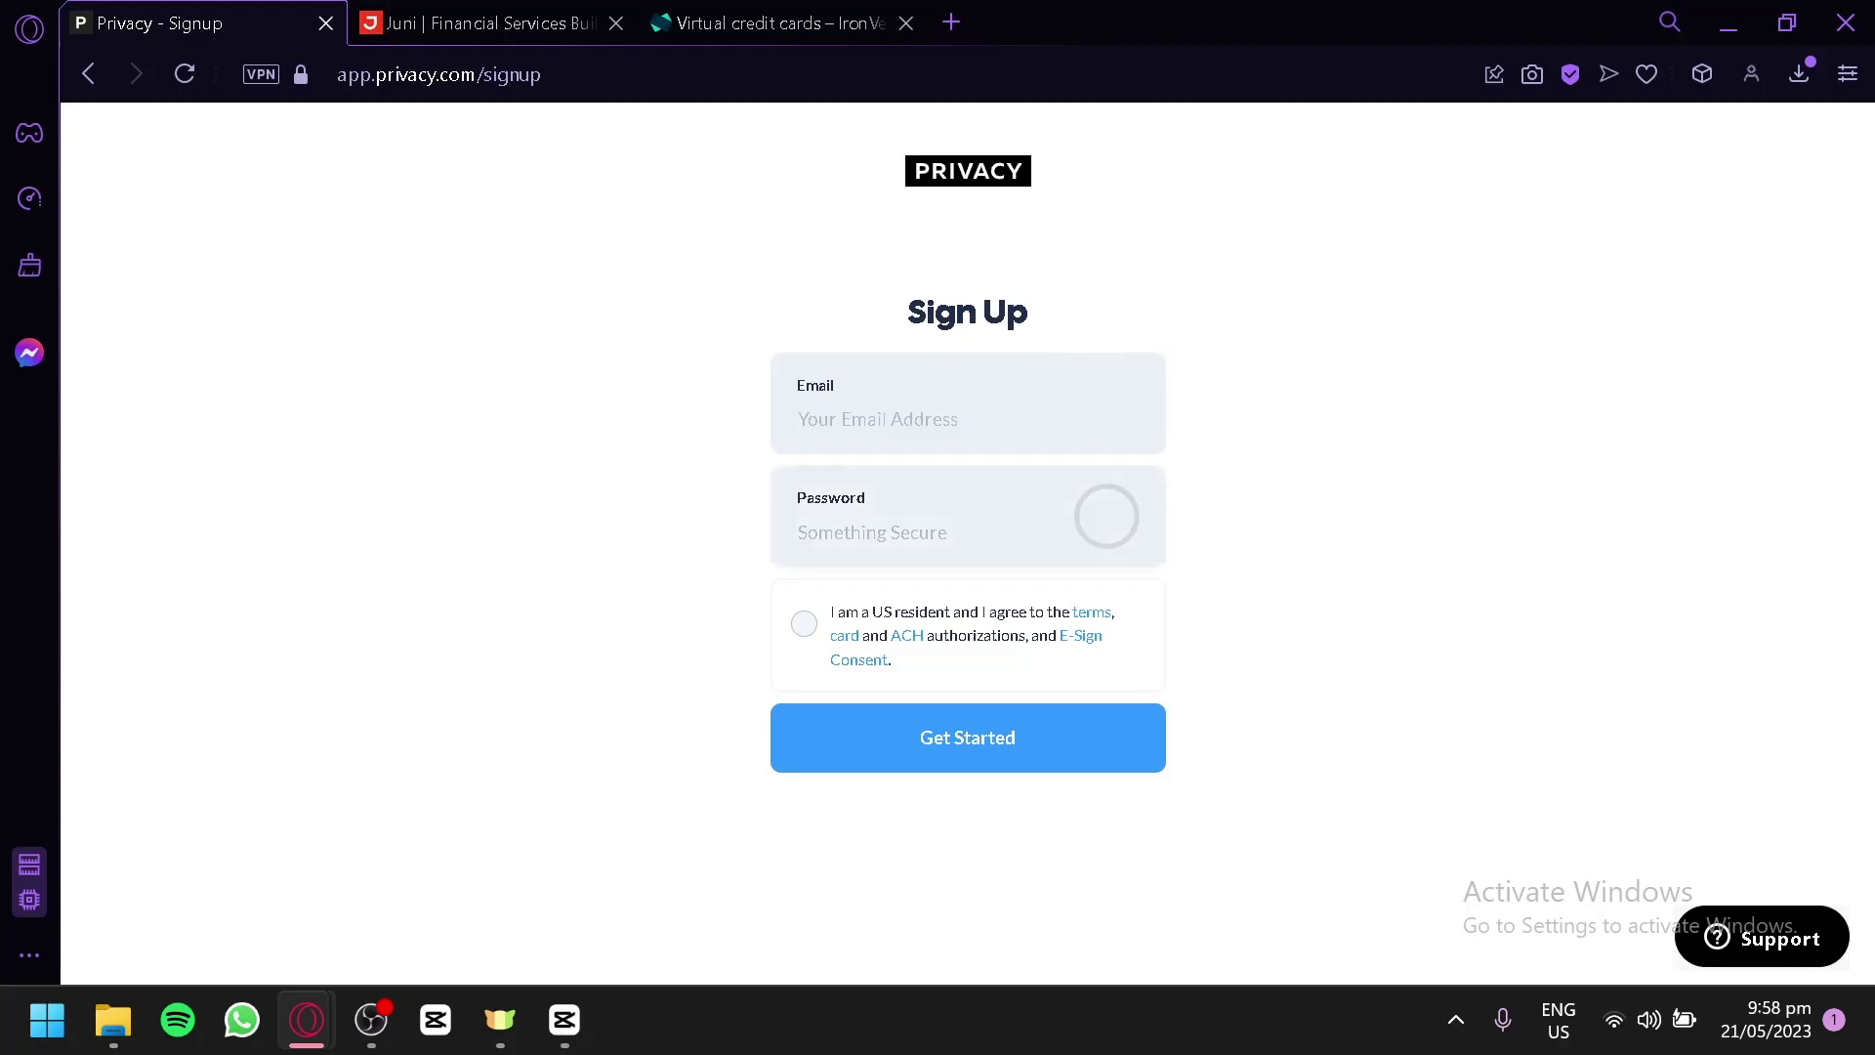
pyautogui.click(803, 623)
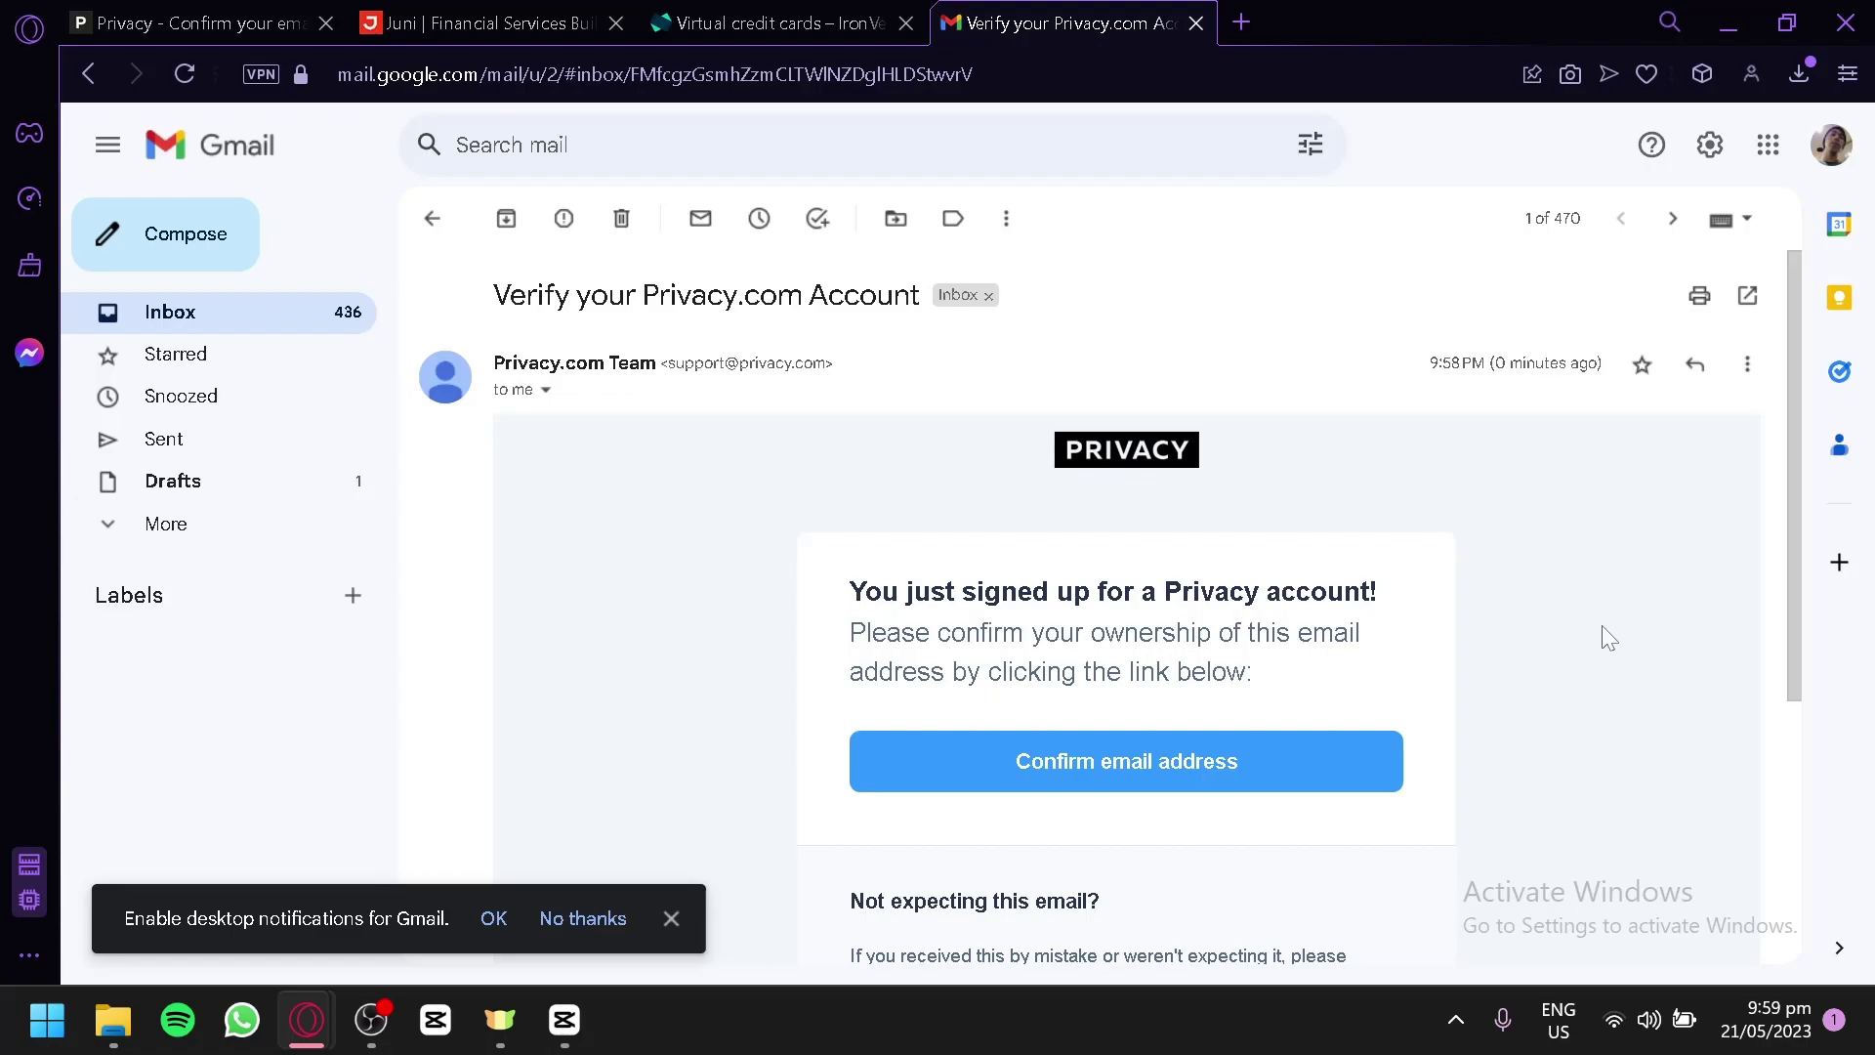
# Confirm the account's email address from the verification email and place the opened home tab beside the first Privacy tab
pyautogui.scroll(-2, 1608, 613)
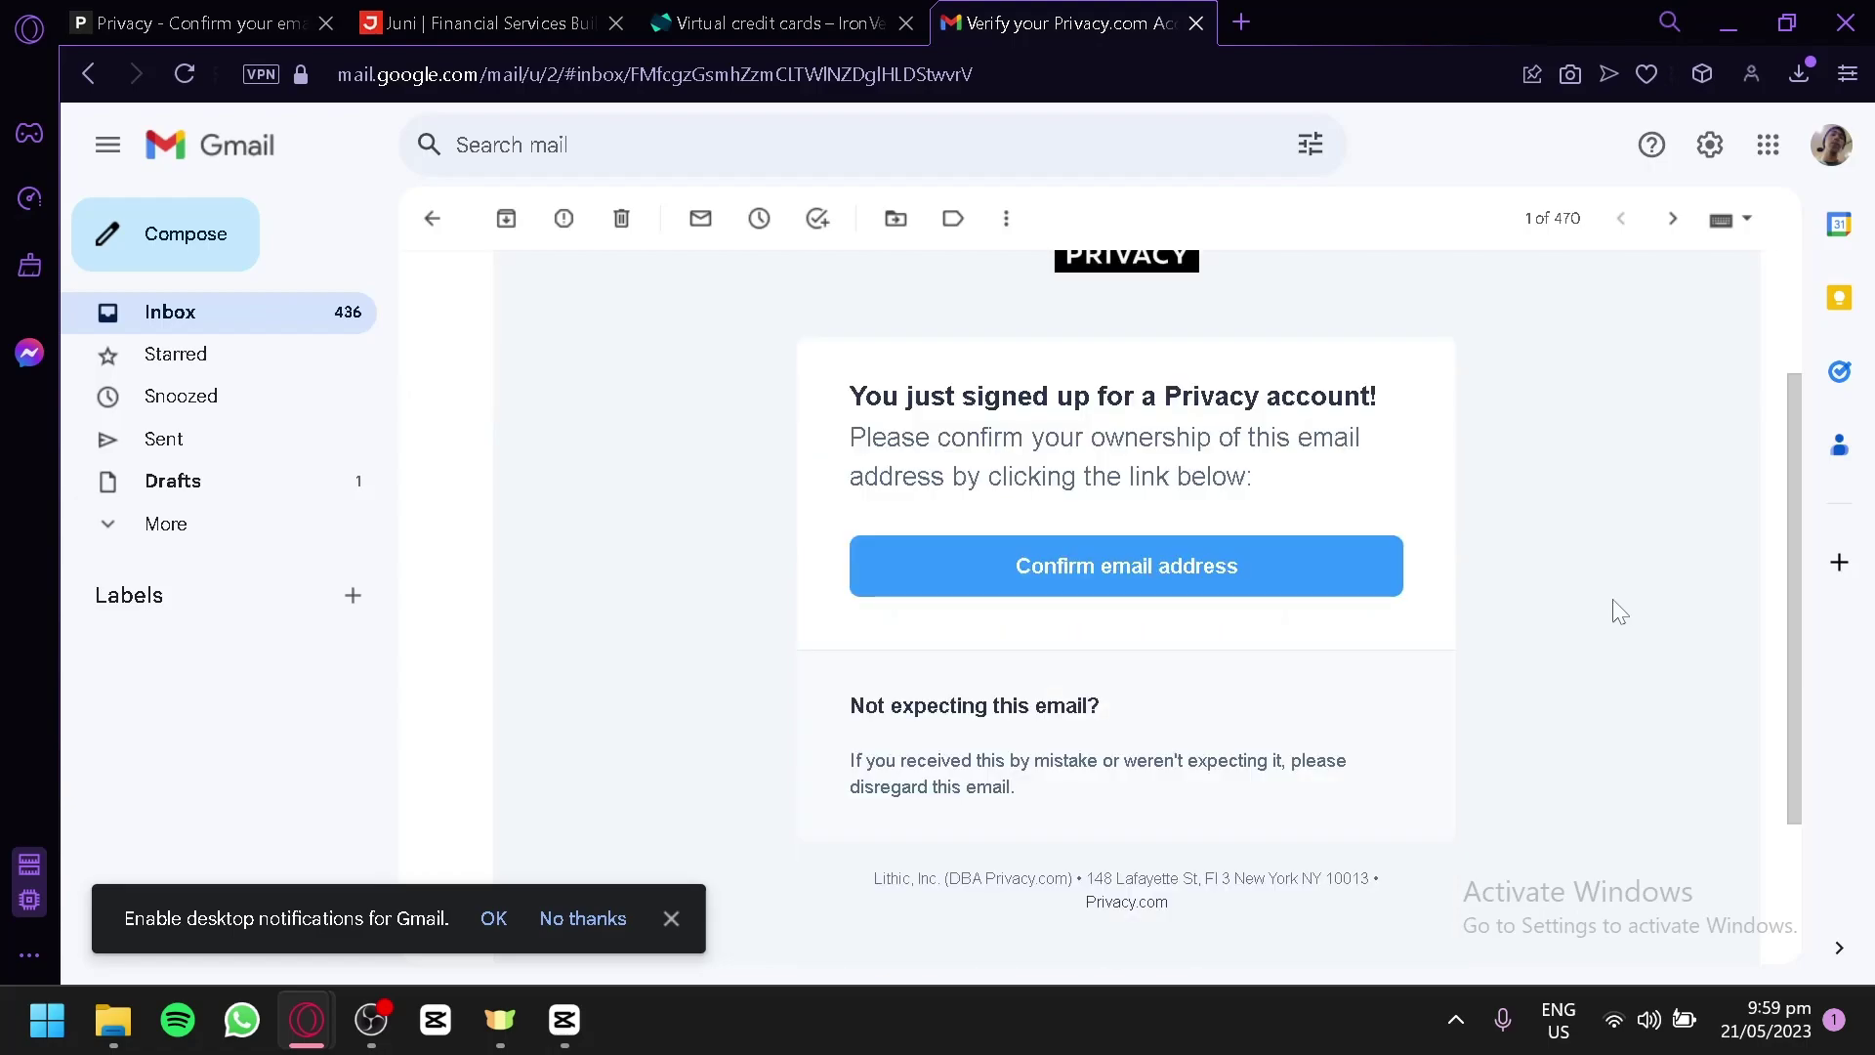
pyautogui.click(1282, 565)
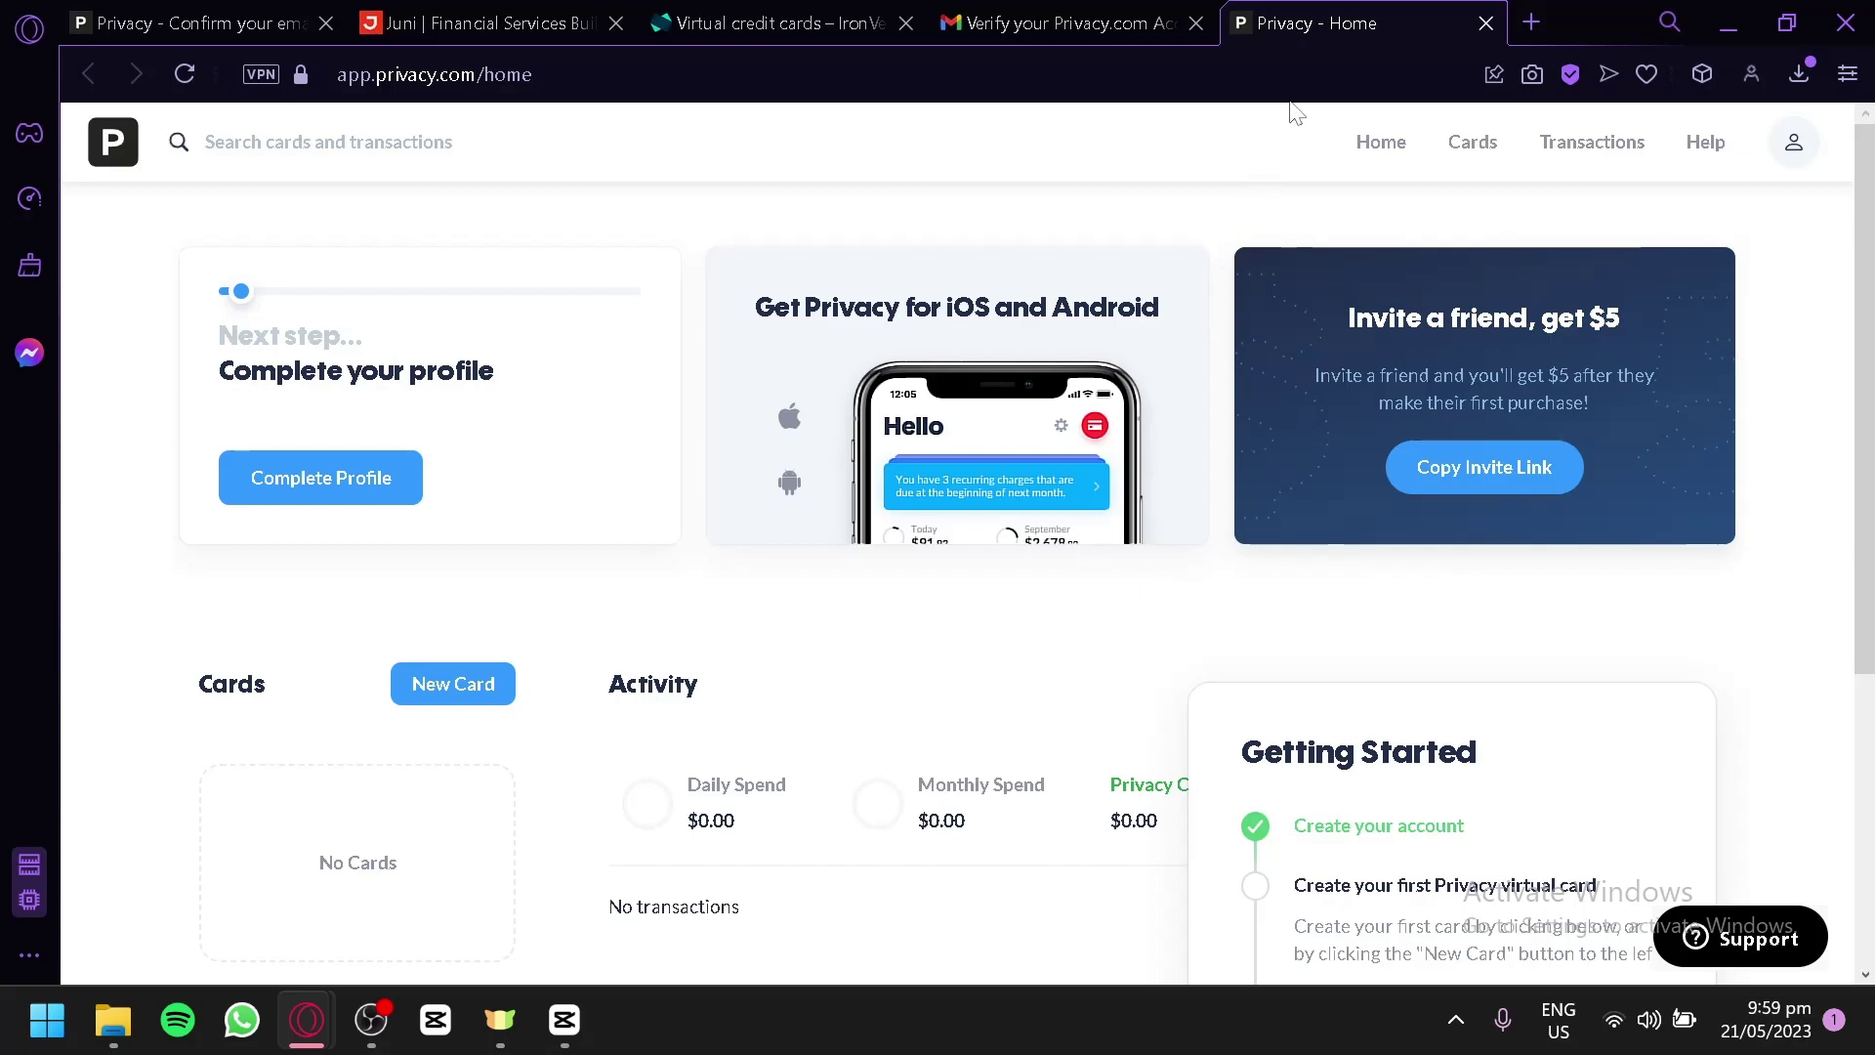
pyautogui.moveTo(1260, 23); pyautogui.dragTo(377, 39)
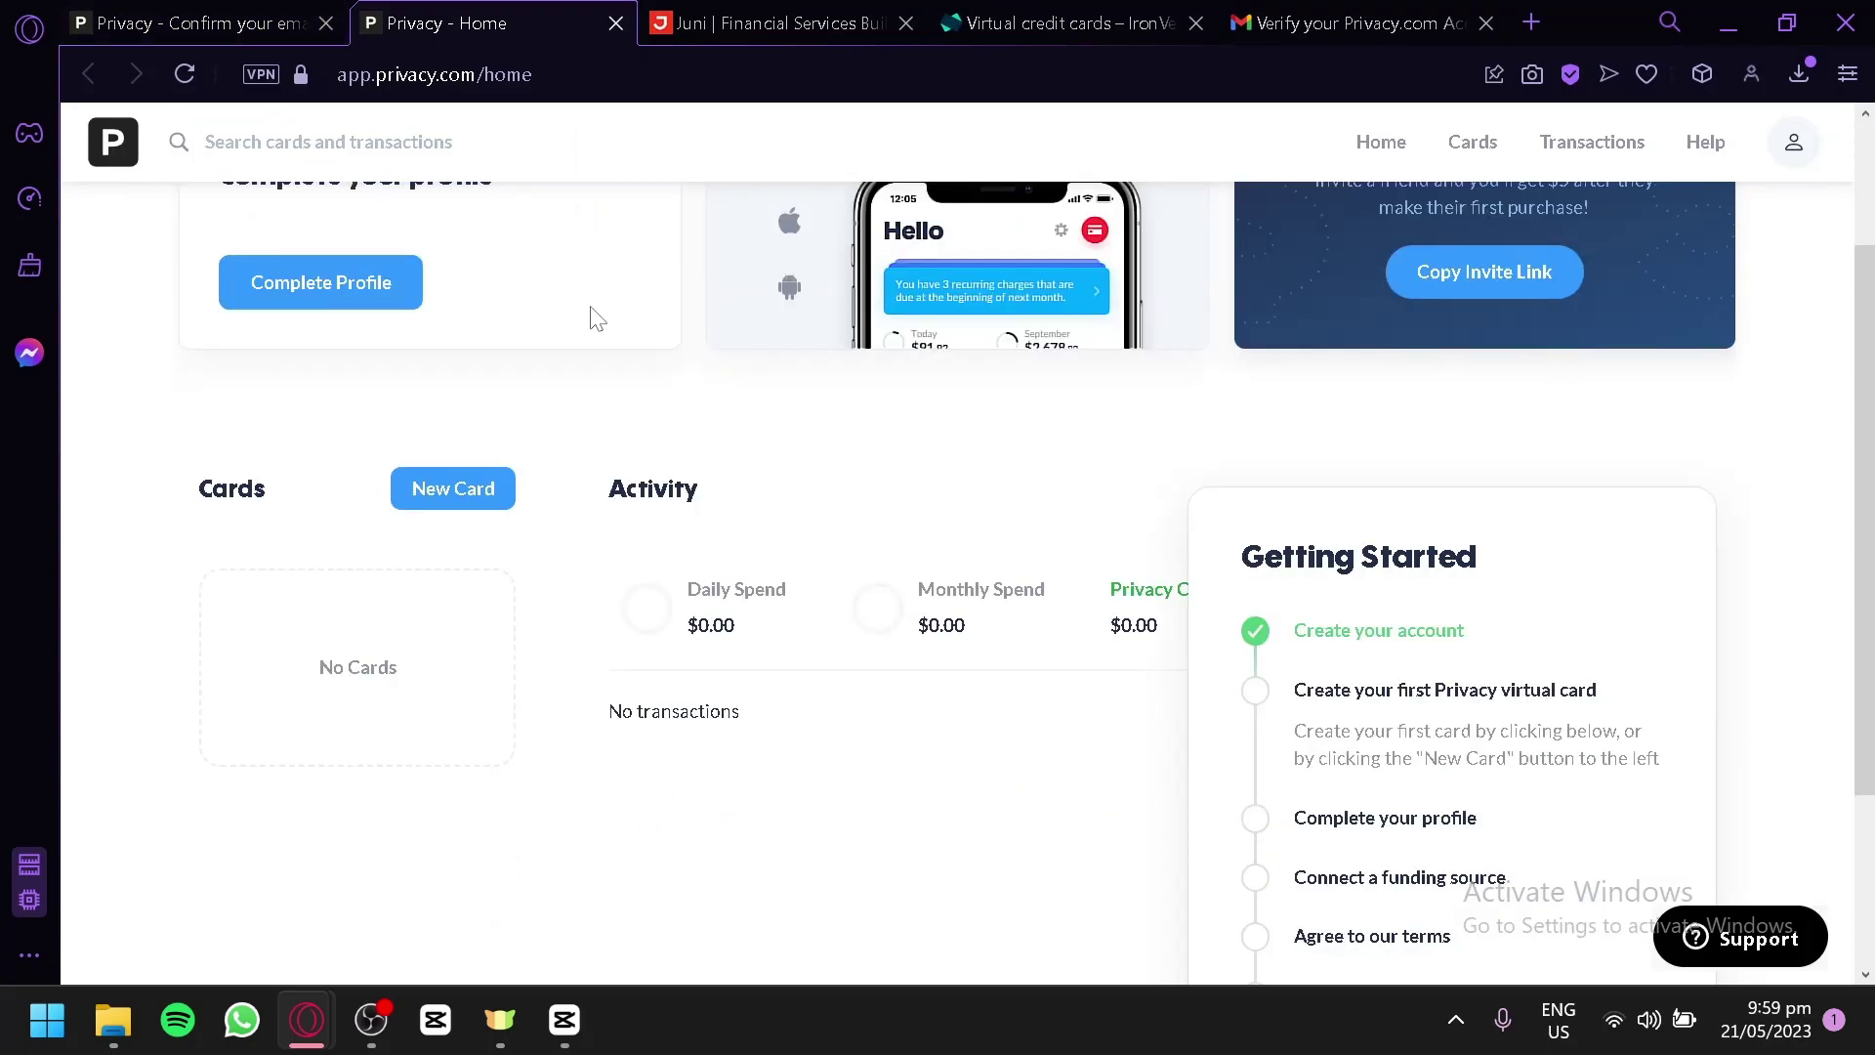
# Examine the home dashboard's cards, Getting Started checklist and activity section, including the daily and monthly spend limits
pyautogui.scroll(-4, 725, 513)
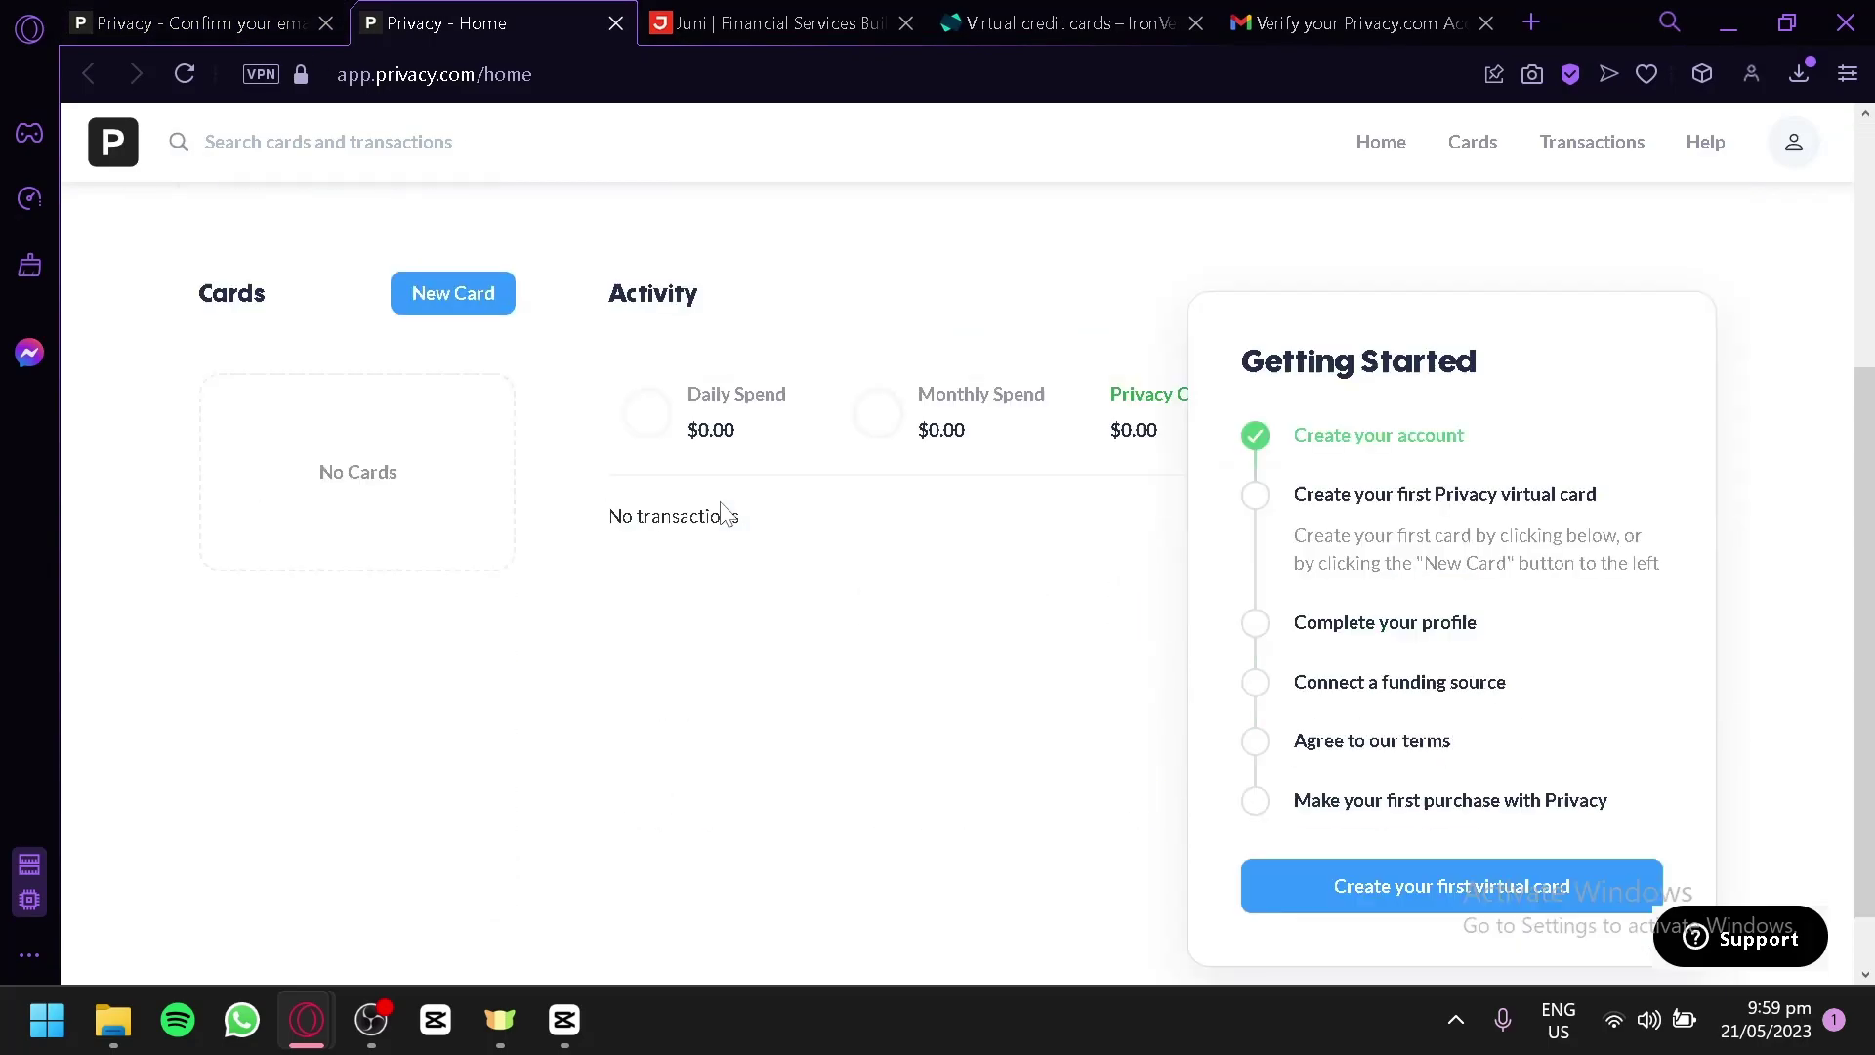
pyautogui.scroll(-1, 791, 494)
pyautogui.scroll(5, 816, 513)
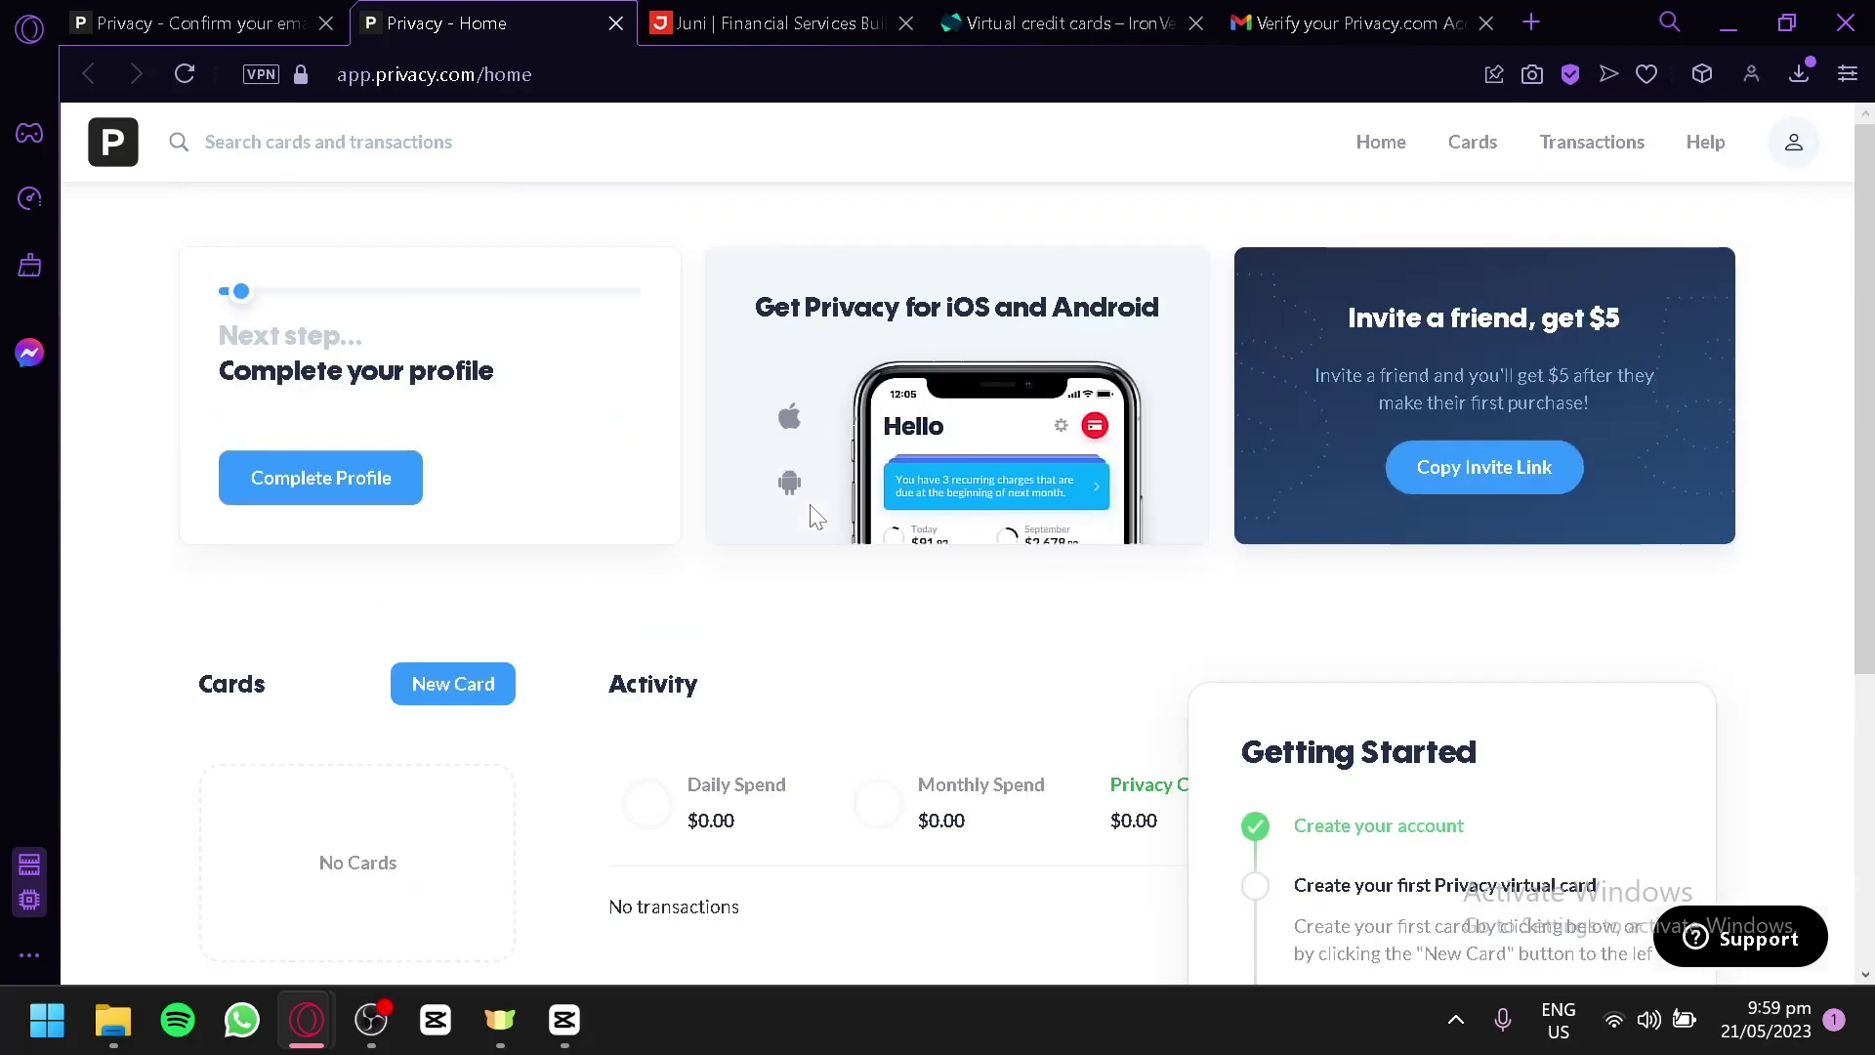
pyautogui.scroll(-2, 691, 544)
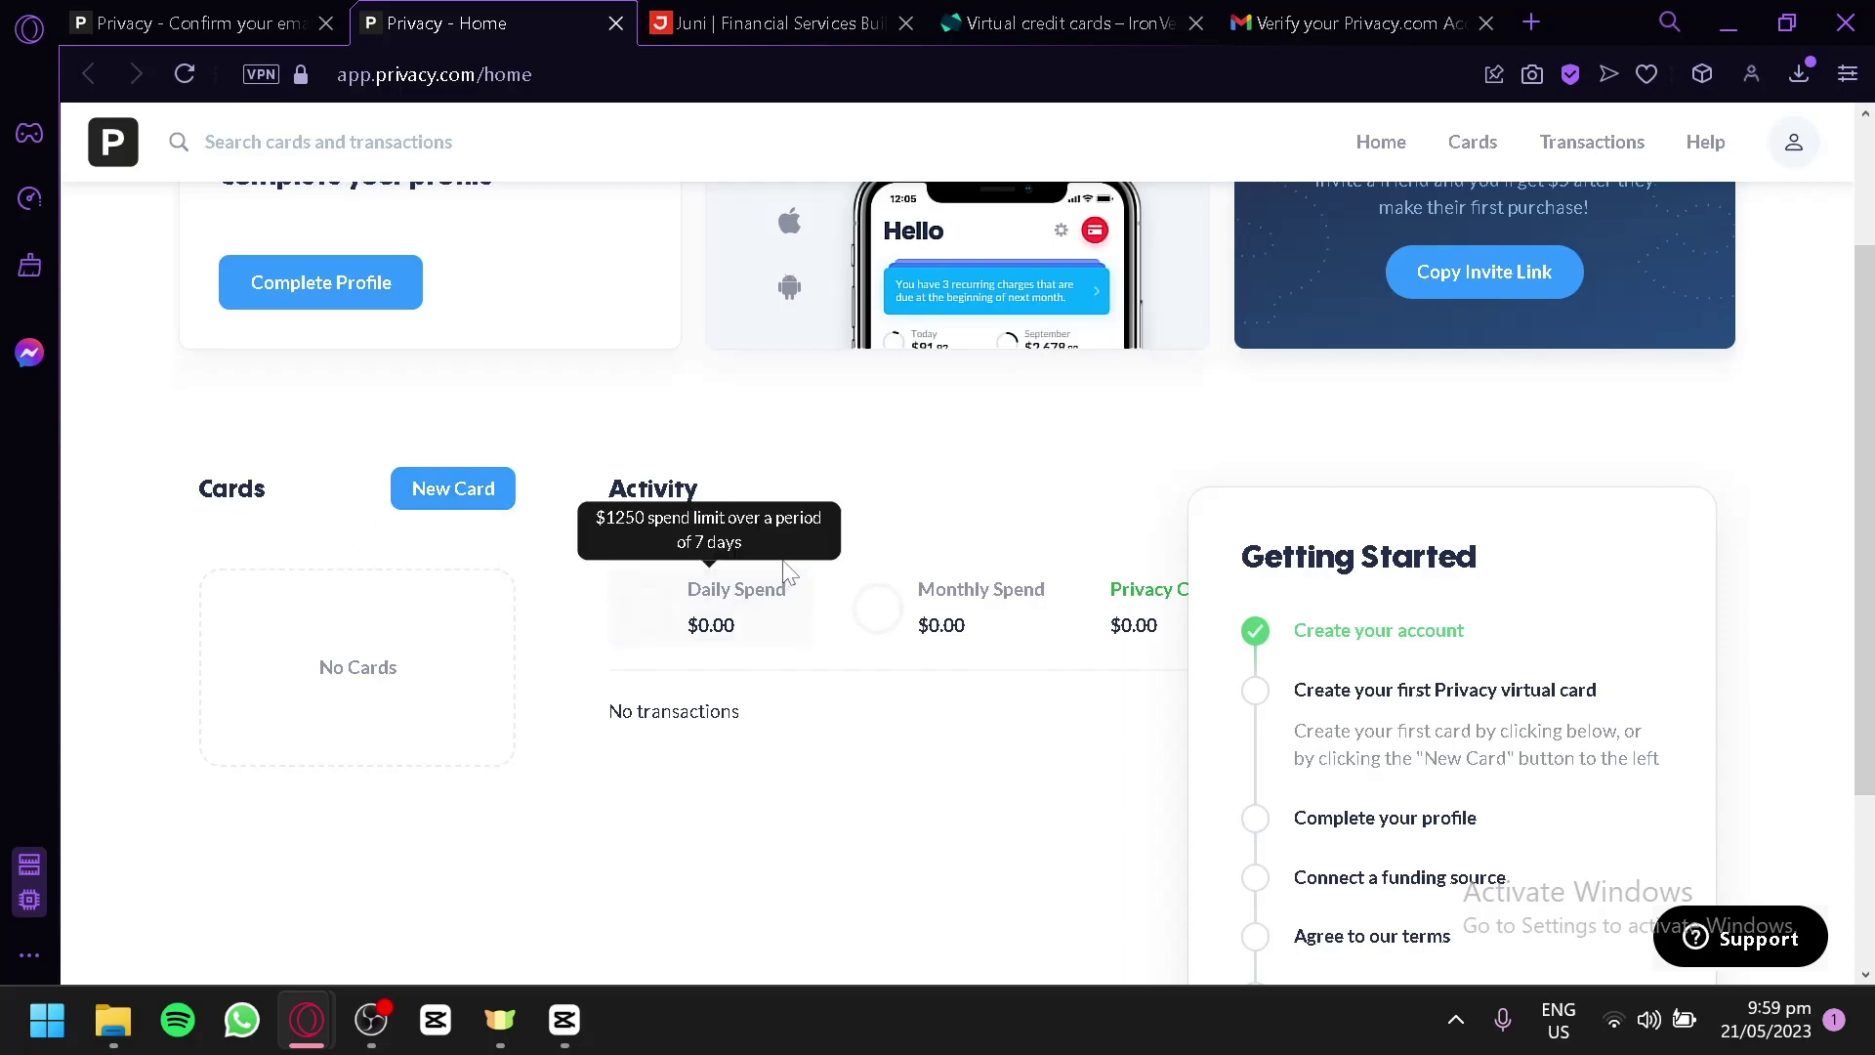
pyautogui.scroll(-2, 648, 493)
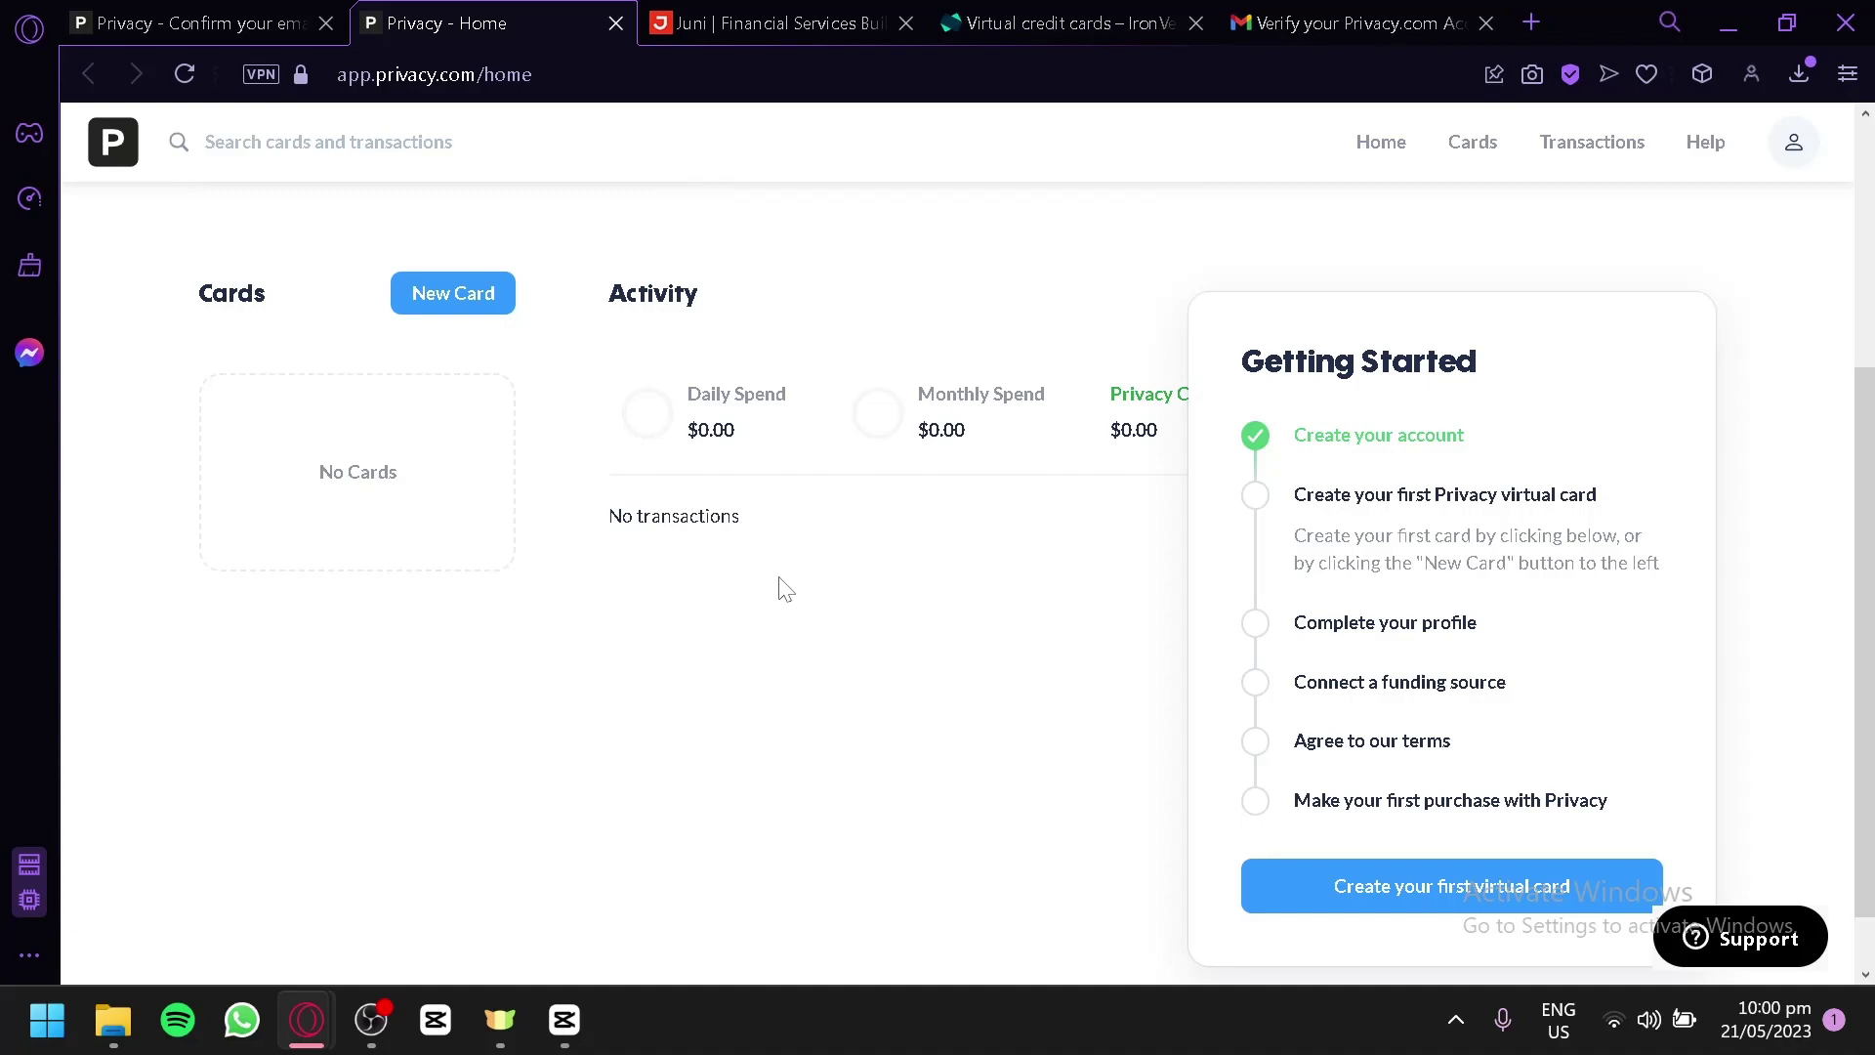
pyautogui.moveTo(700, 401)
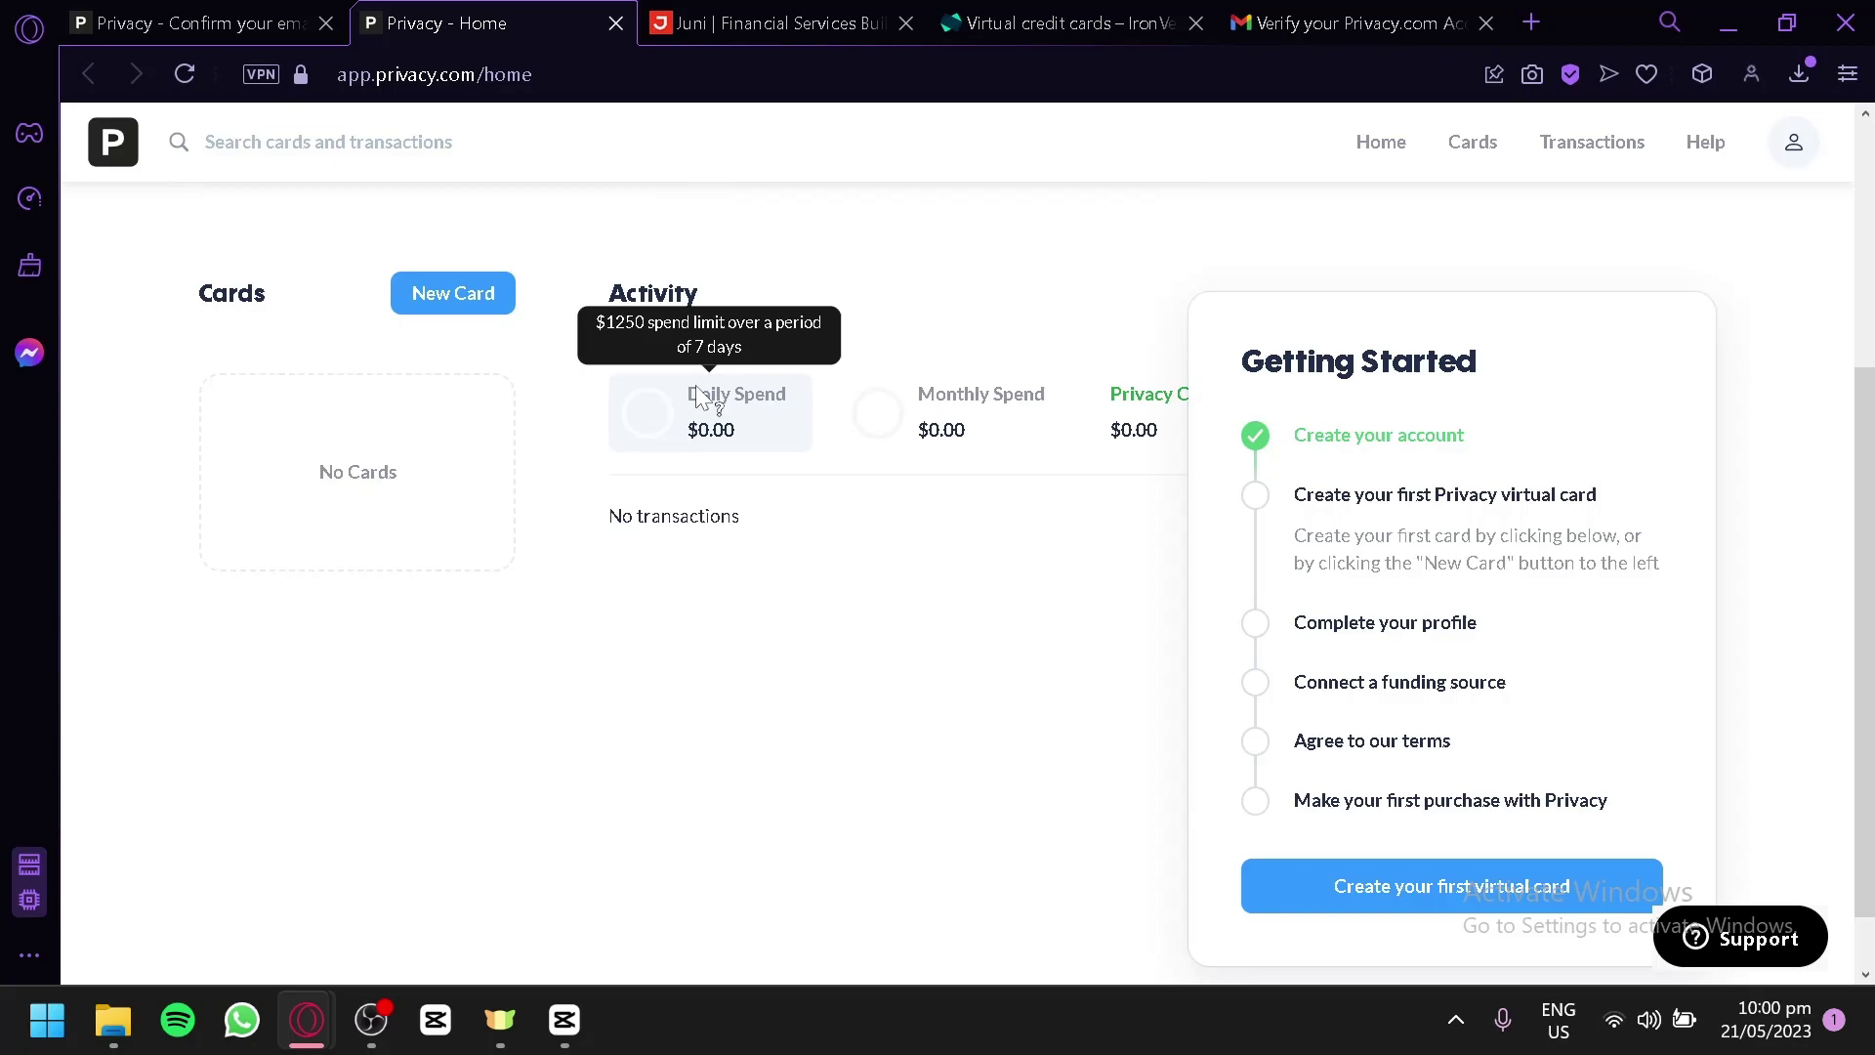
pyautogui.moveTo(886, 415)
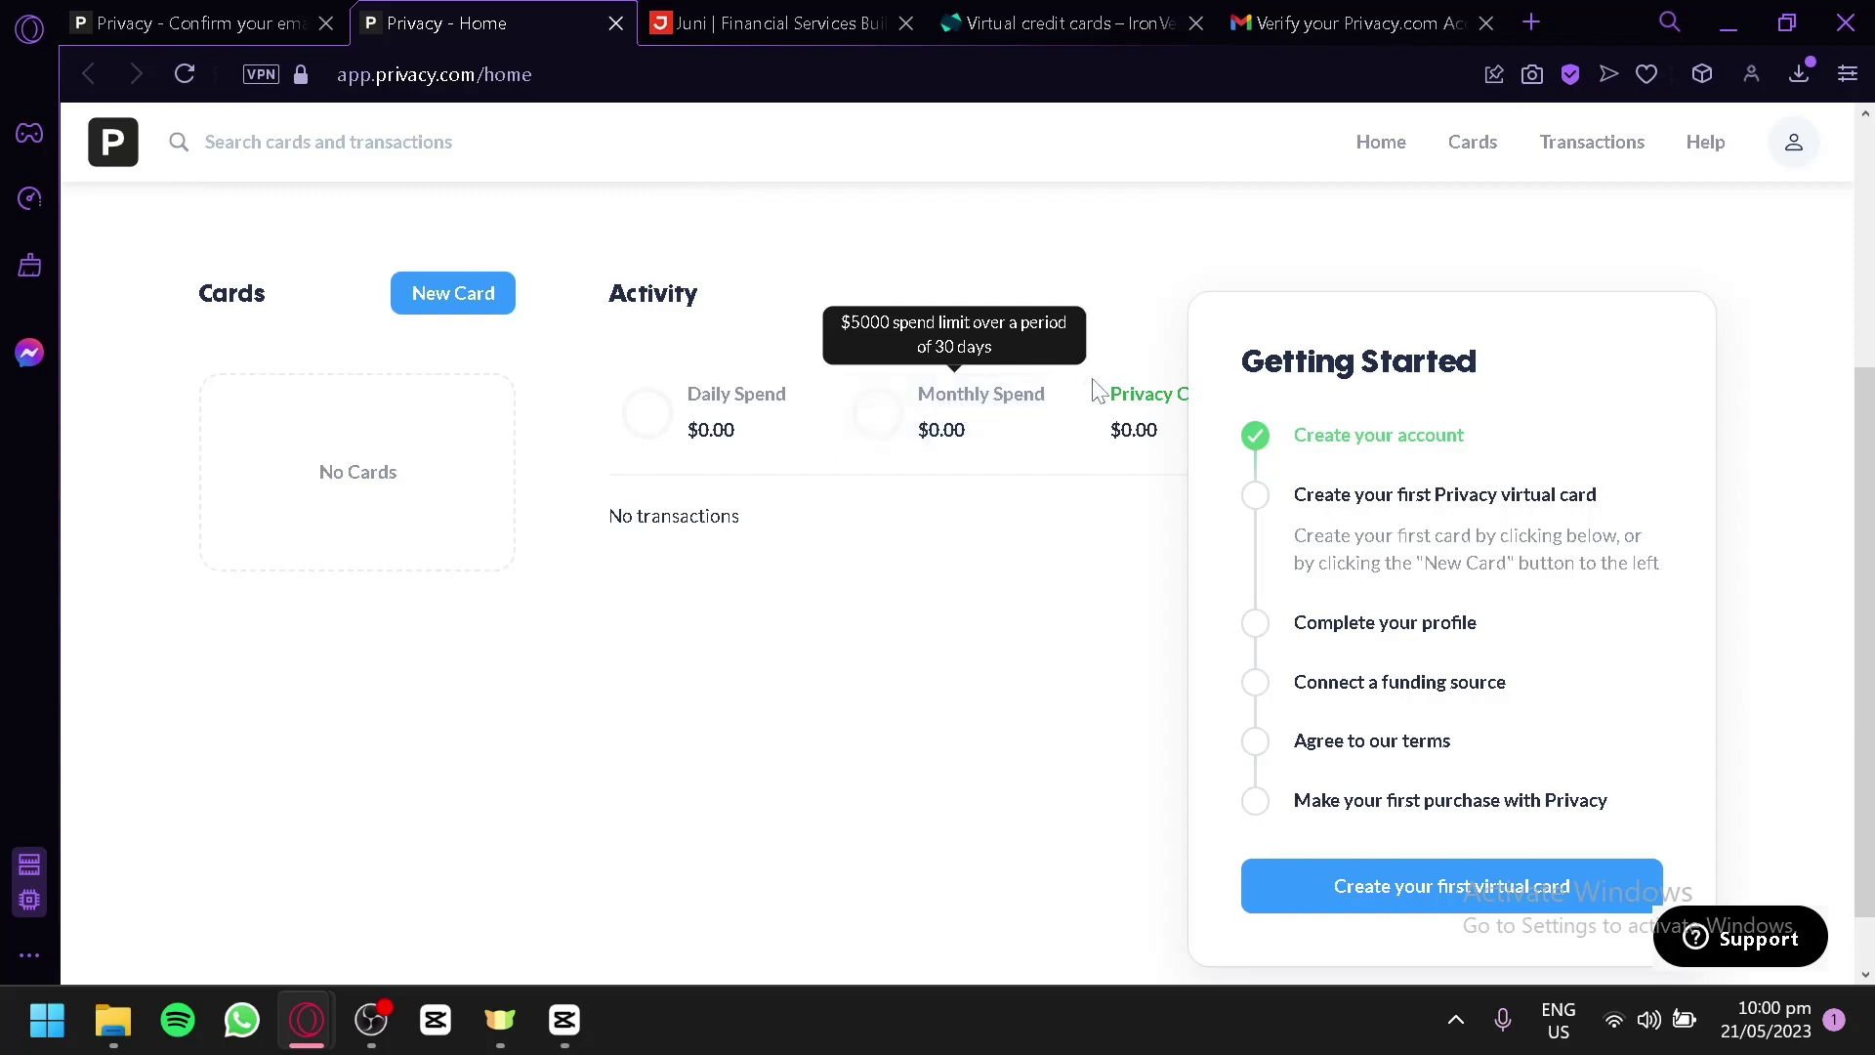
pyautogui.moveTo(1148, 419)
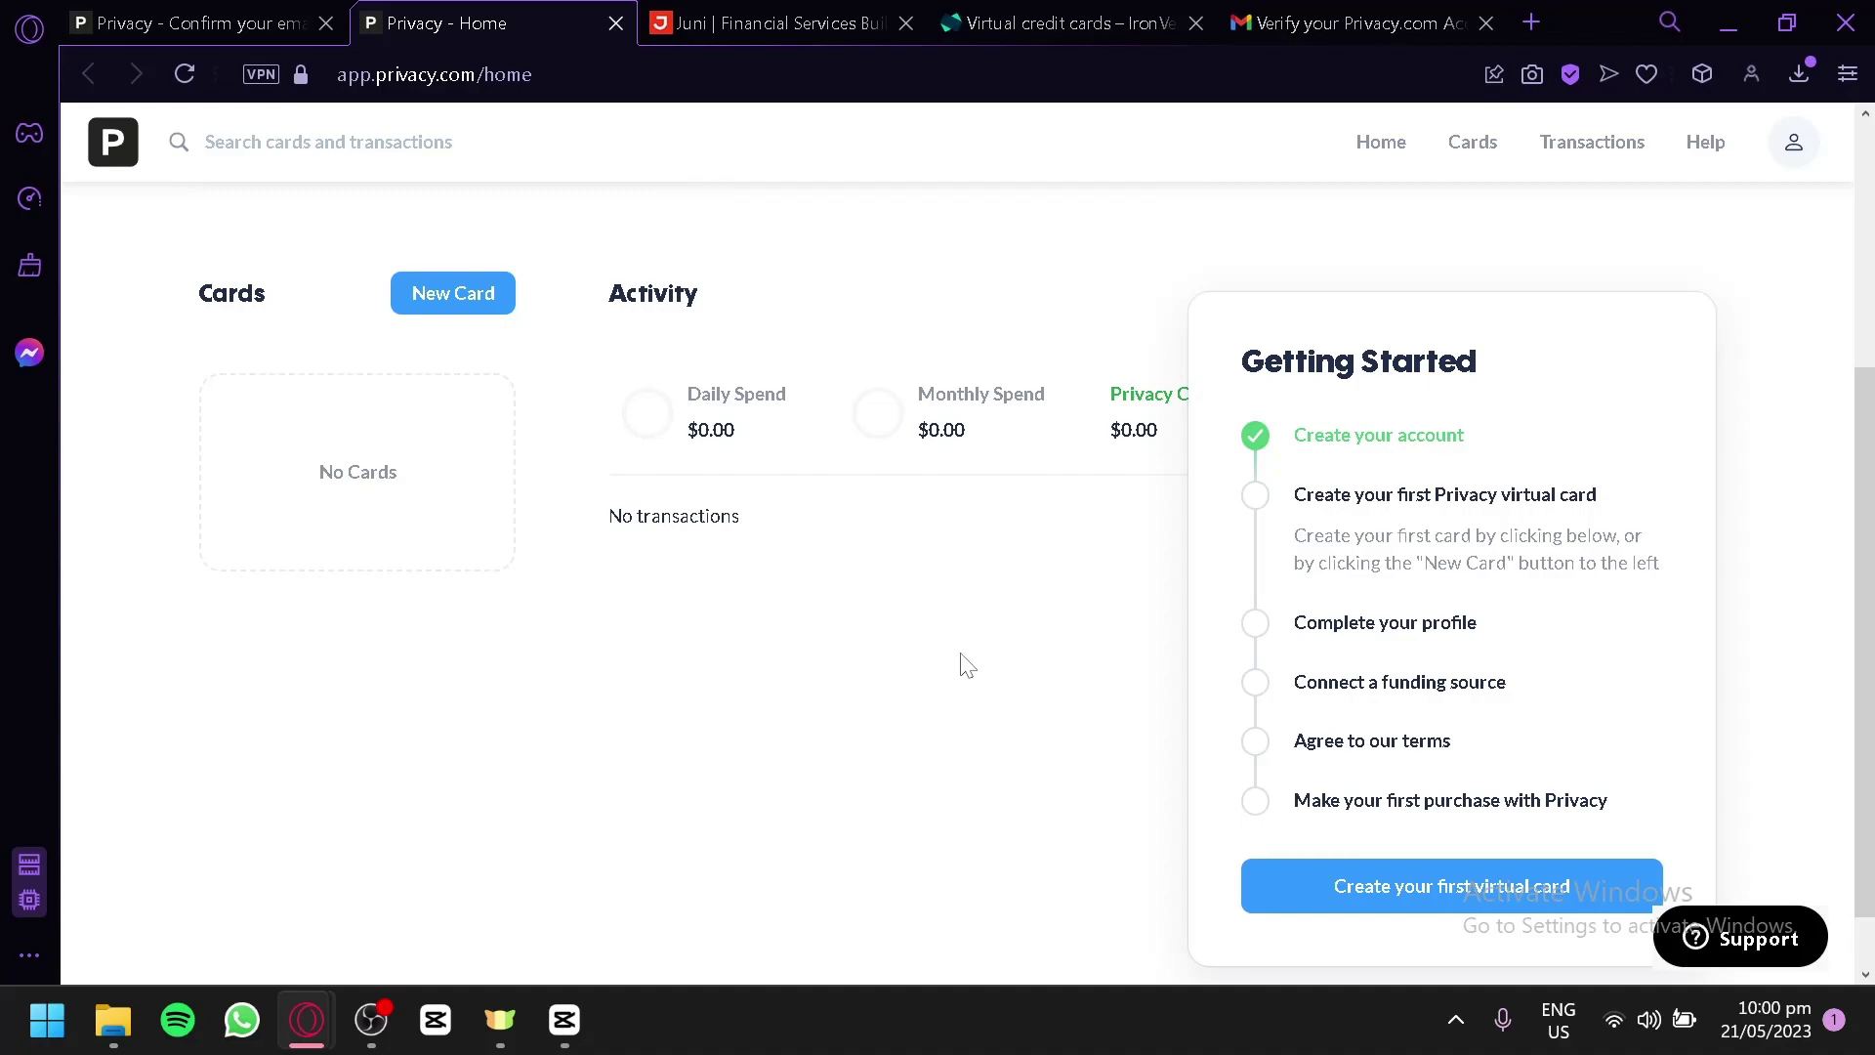
# Create a new virtual card using the Steam brand from the Gaming suggestions
pyautogui.click(444, 290)
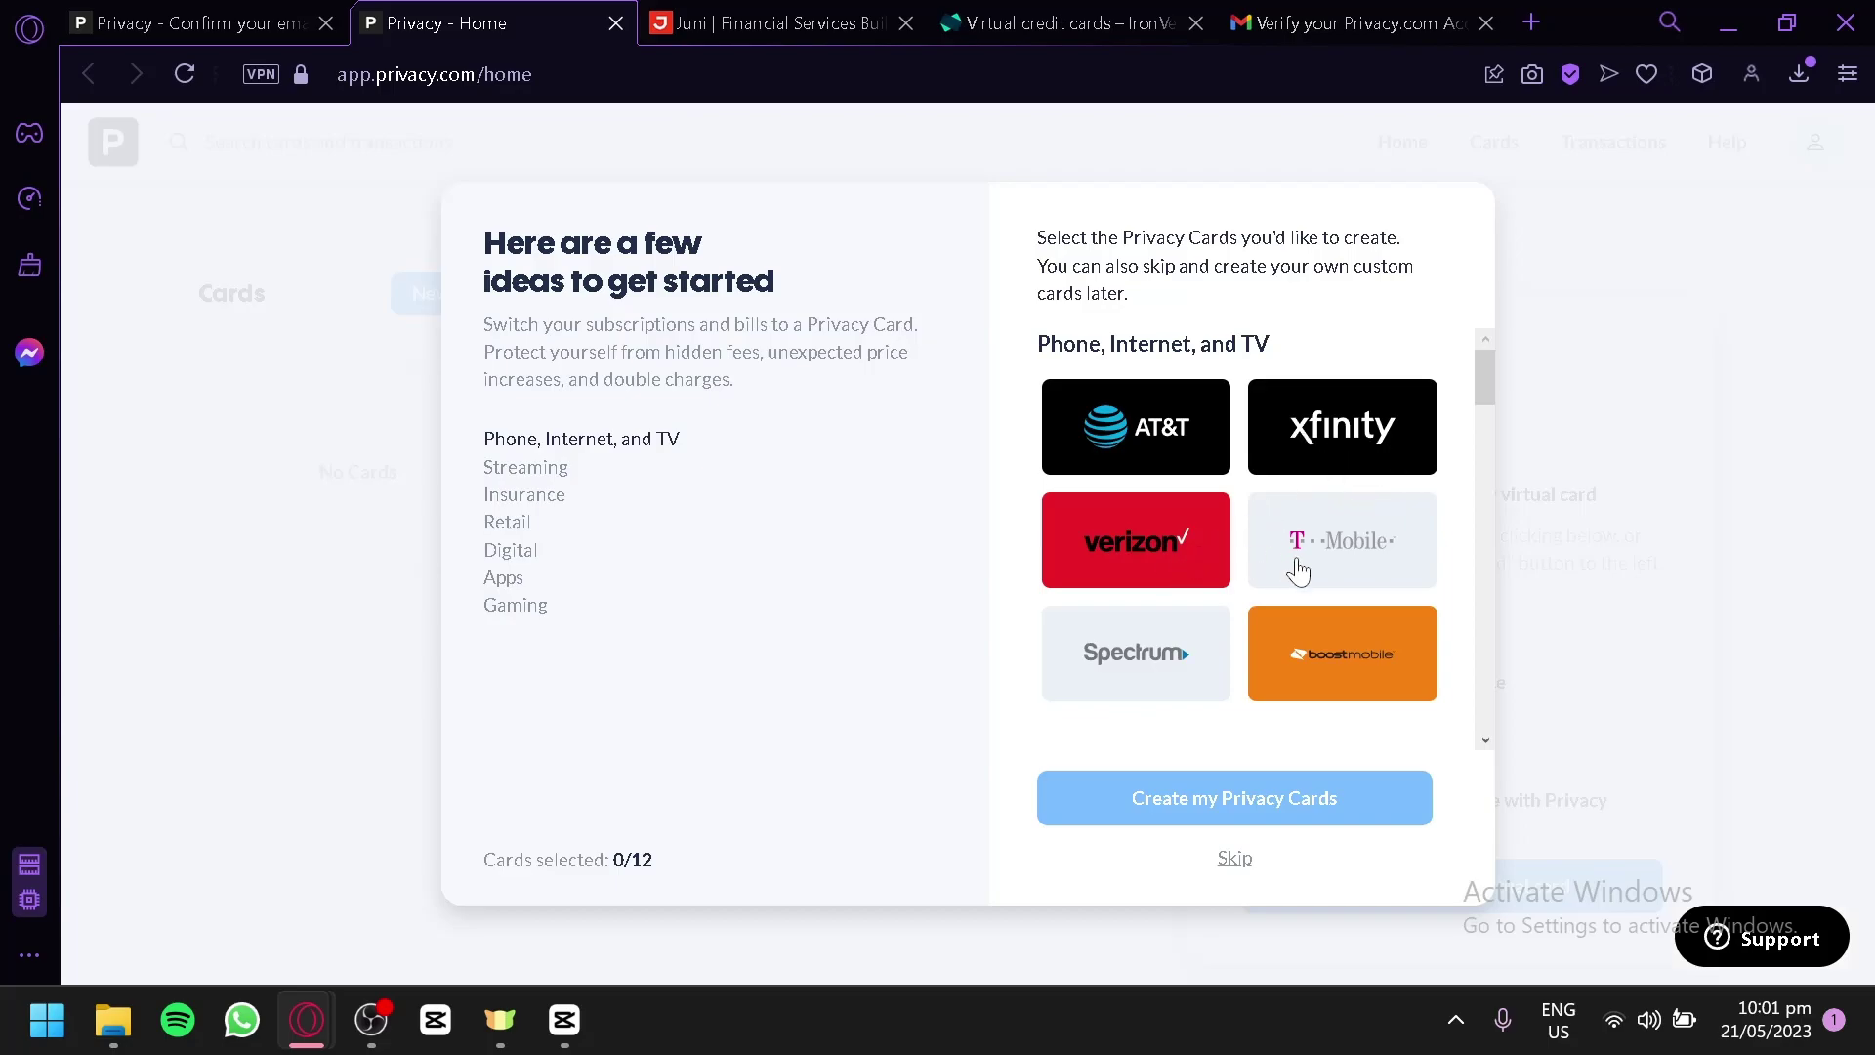
pyautogui.scroll(-5, 1270, 606)
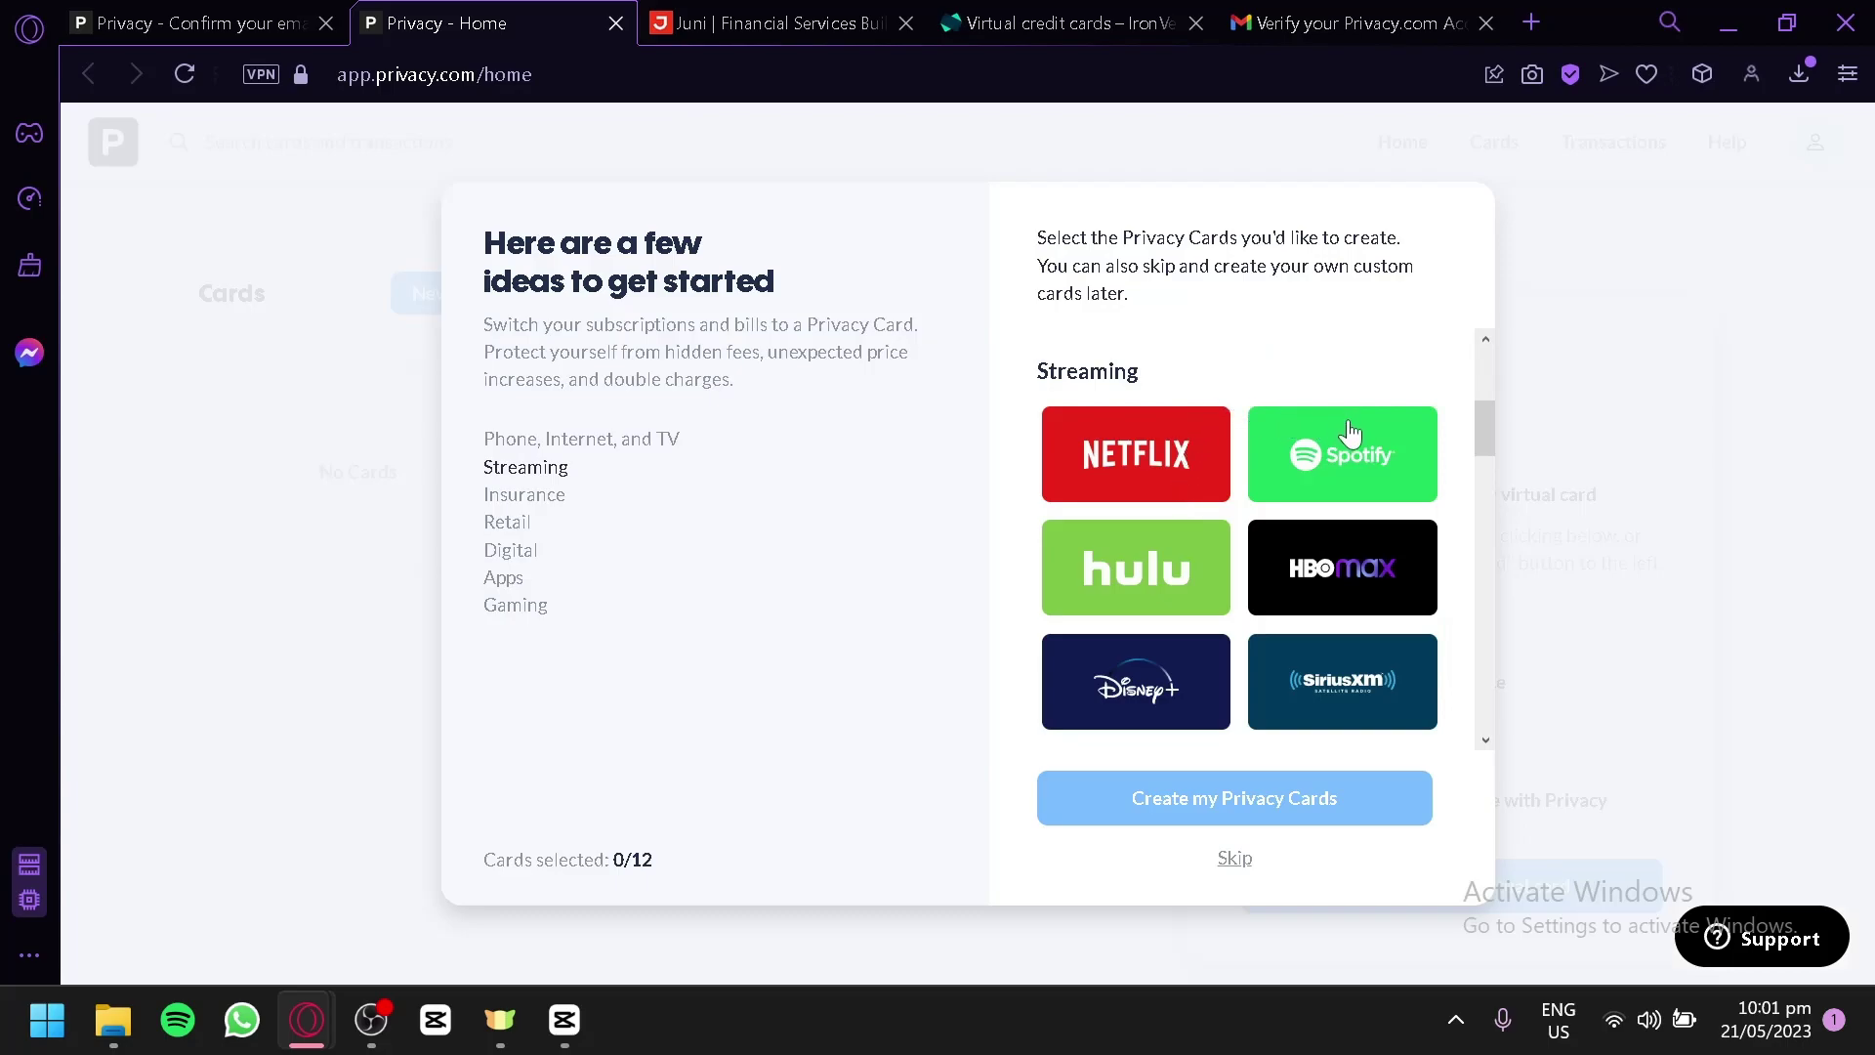
pyautogui.scroll(-8, 1222, 599)
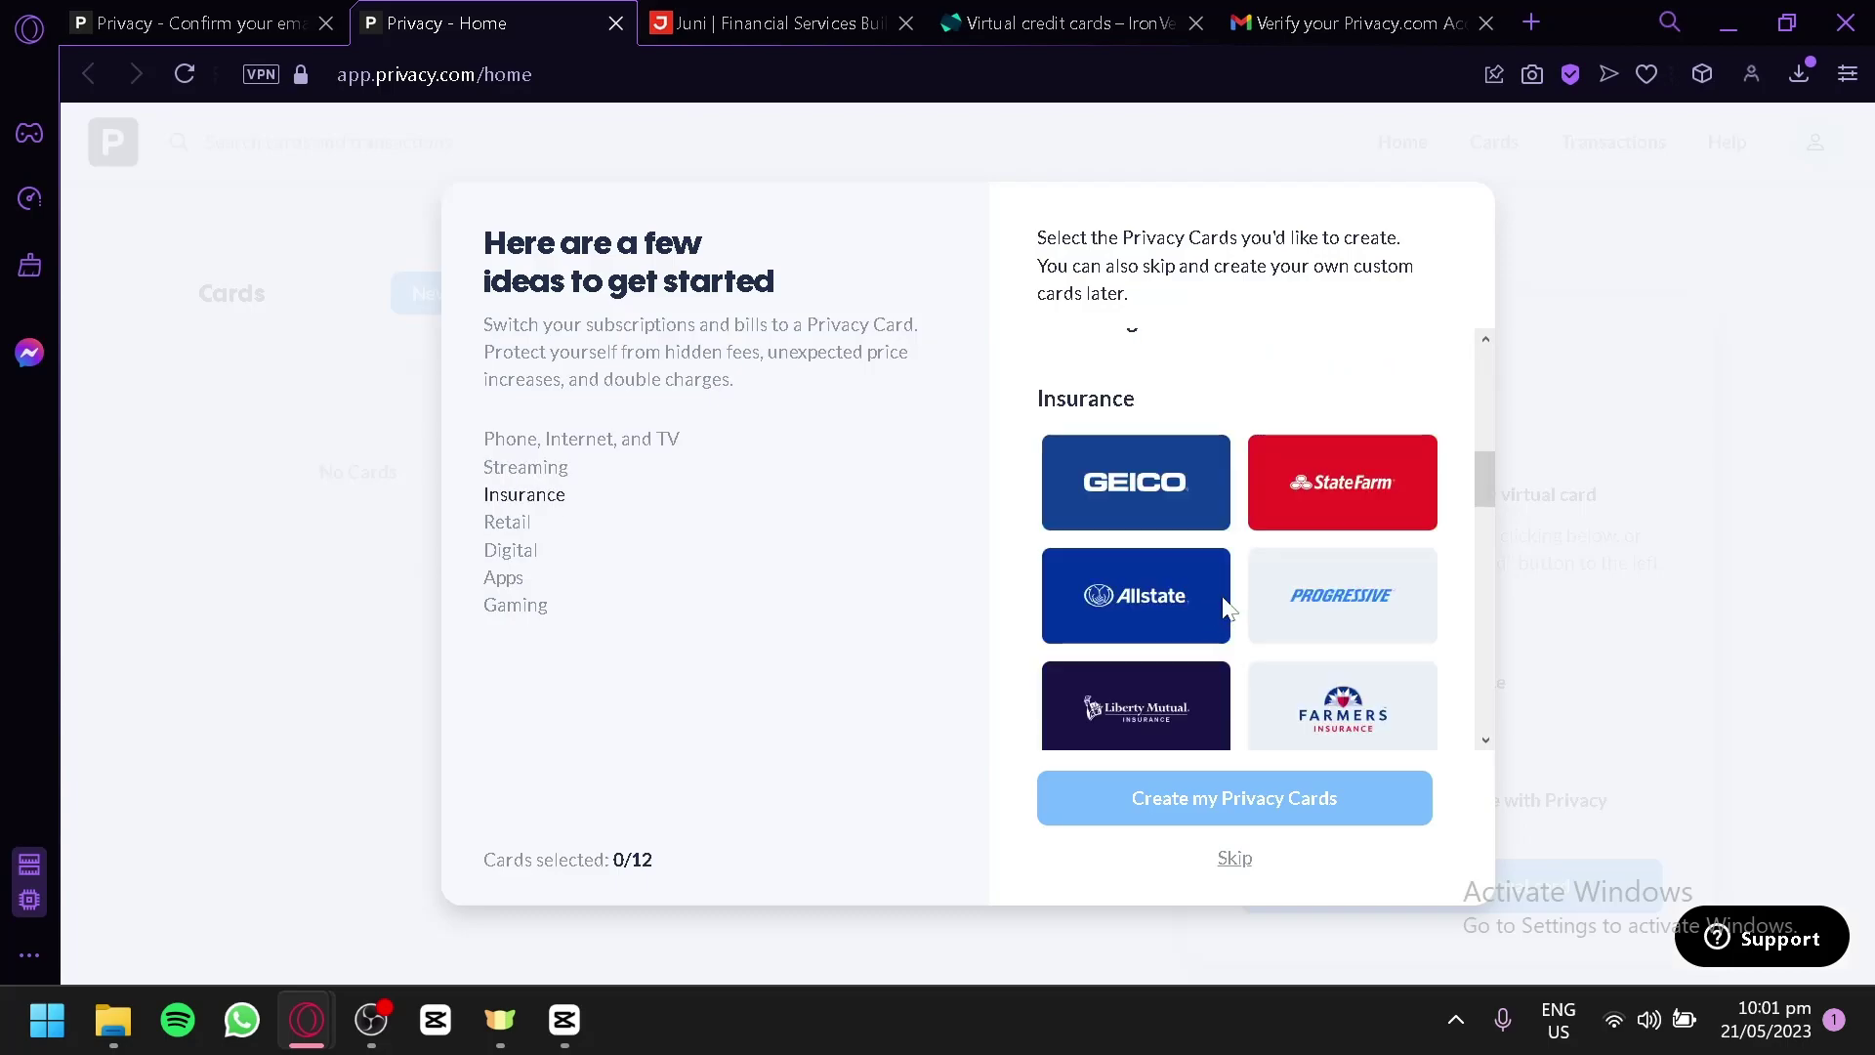
pyautogui.scroll(-9, 1102, 601)
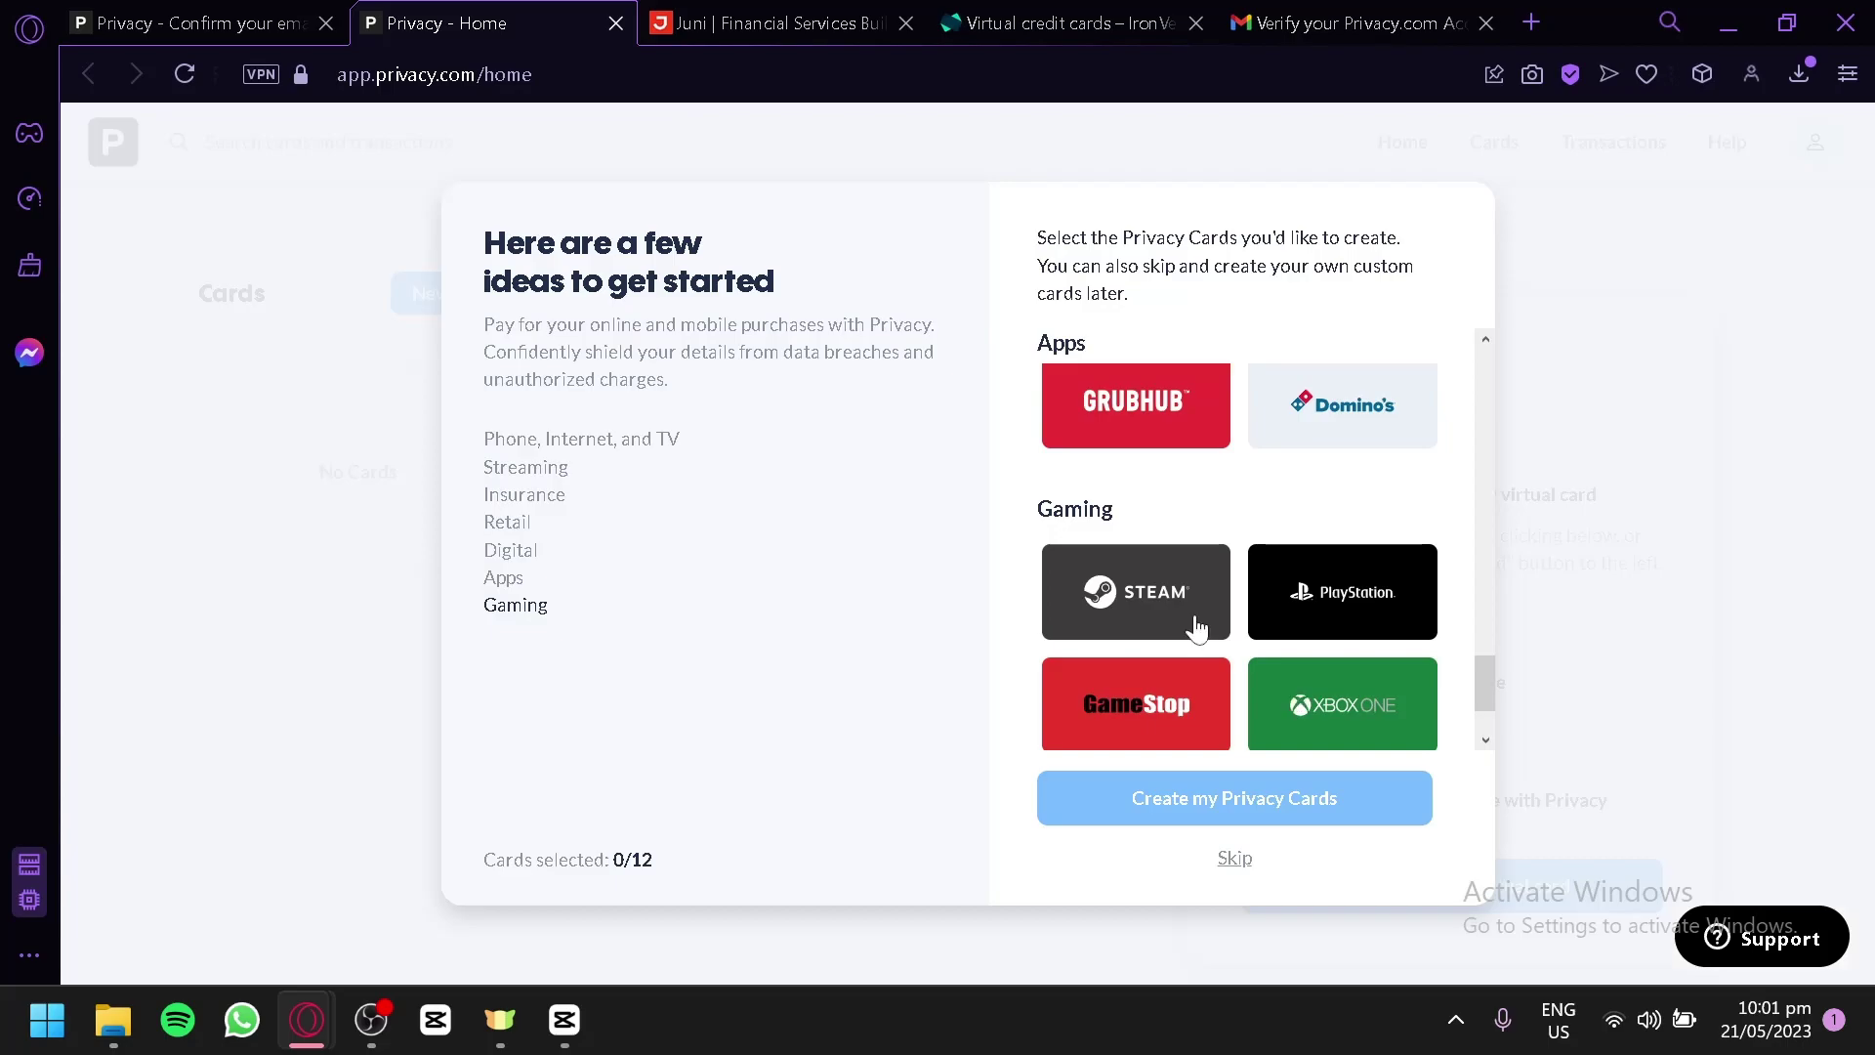
pyautogui.click(1170, 604)
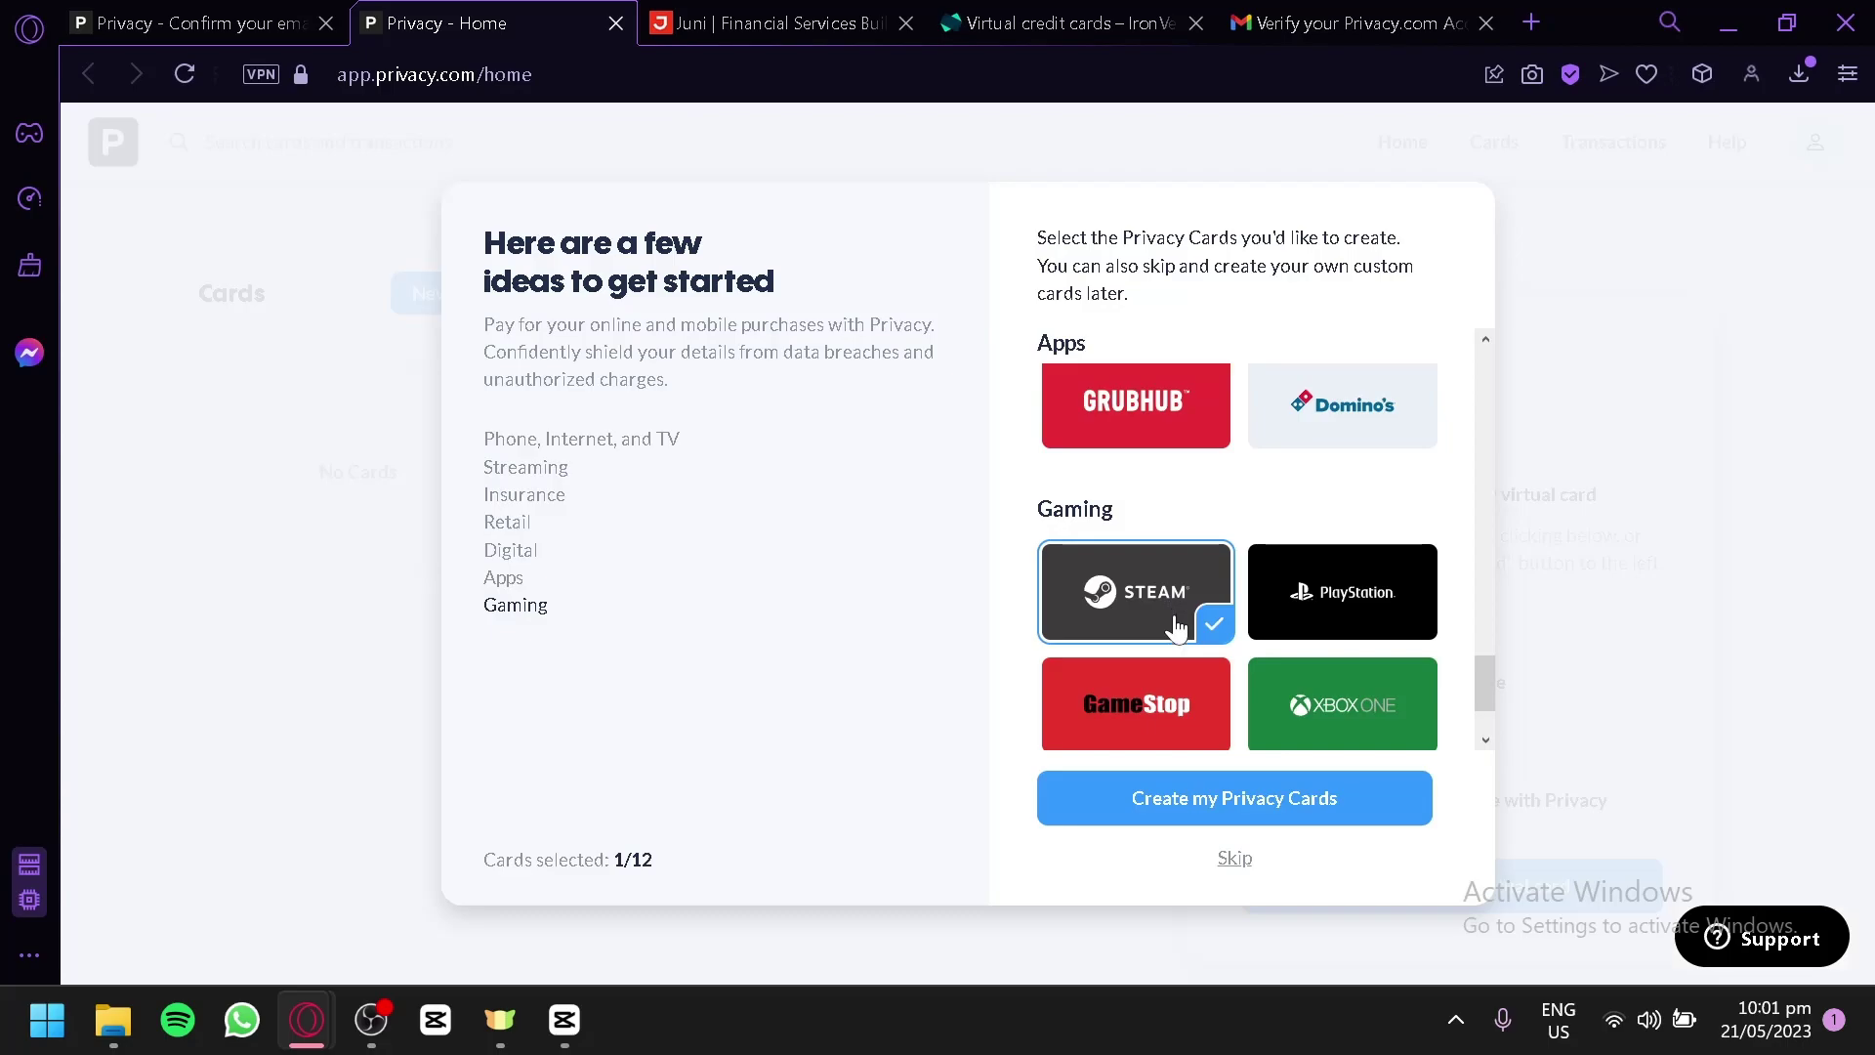
pyautogui.click(1251, 801)
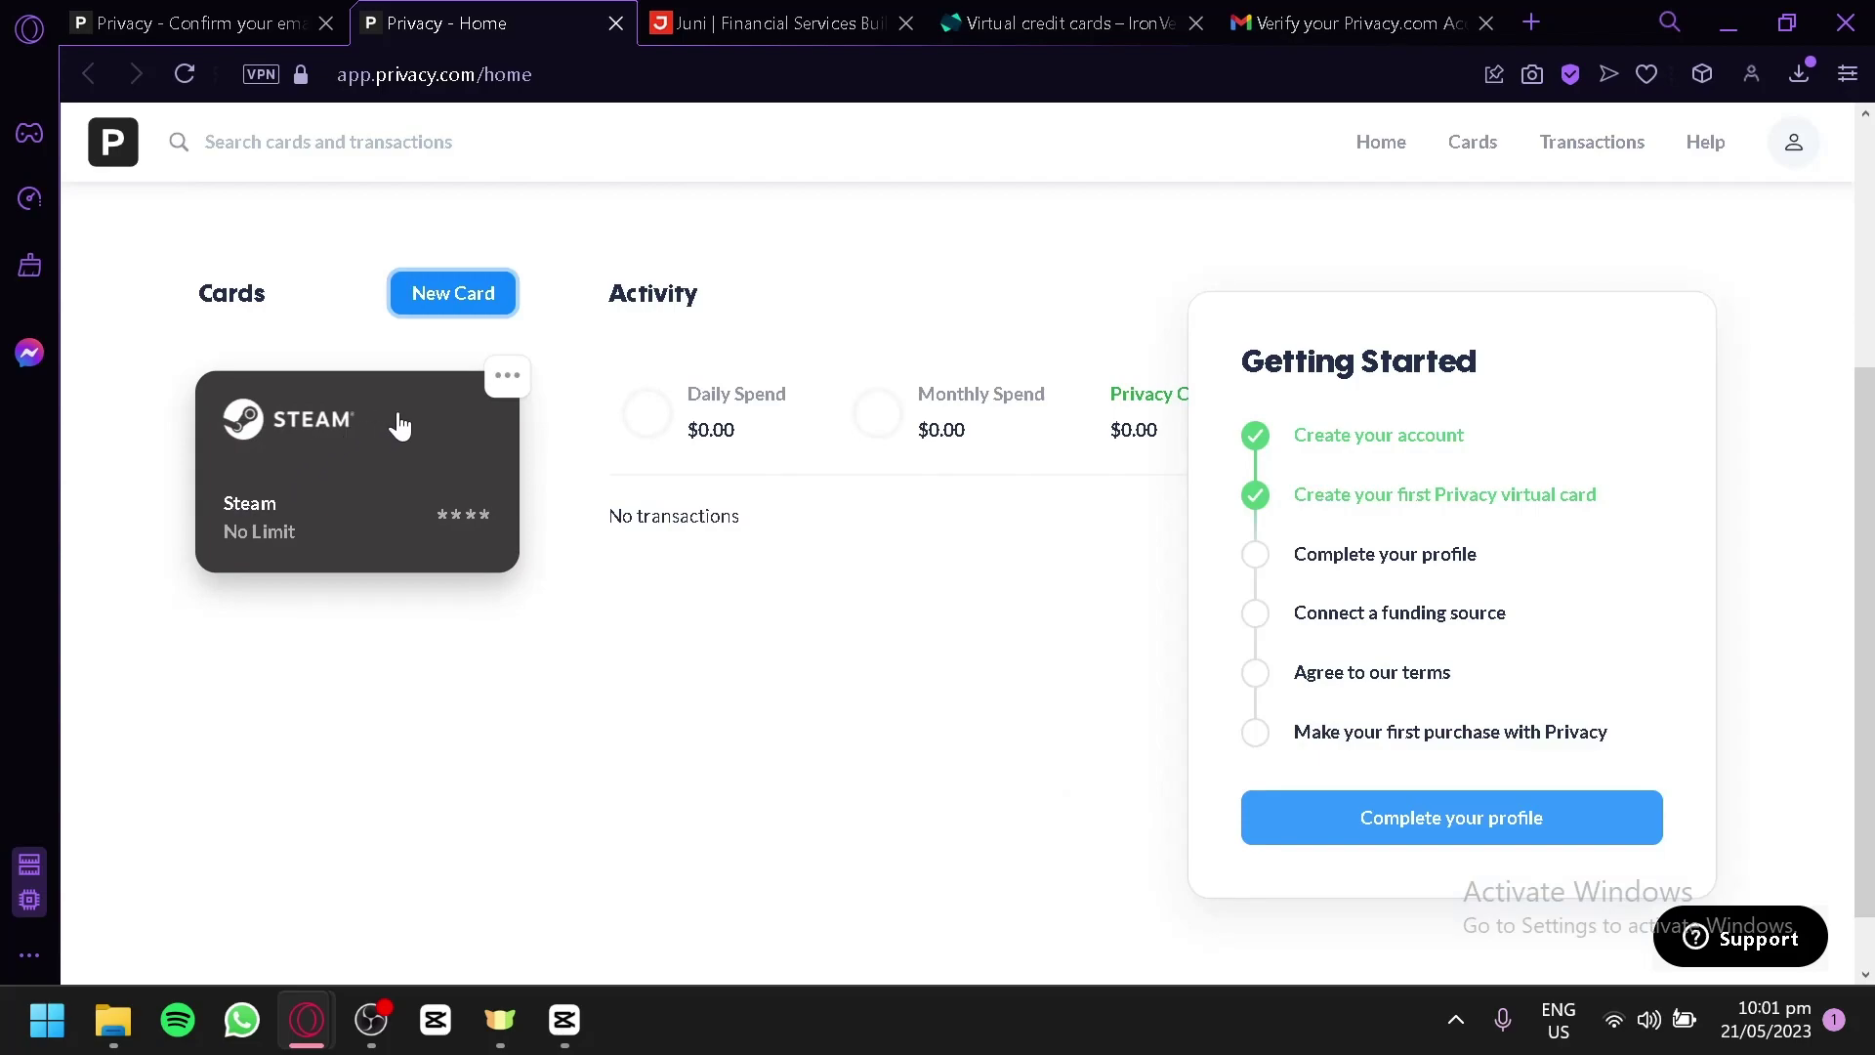
# Review the brand and custom appearance options for the Steam card, and leave without saving a change
pyautogui.click(495, 389)
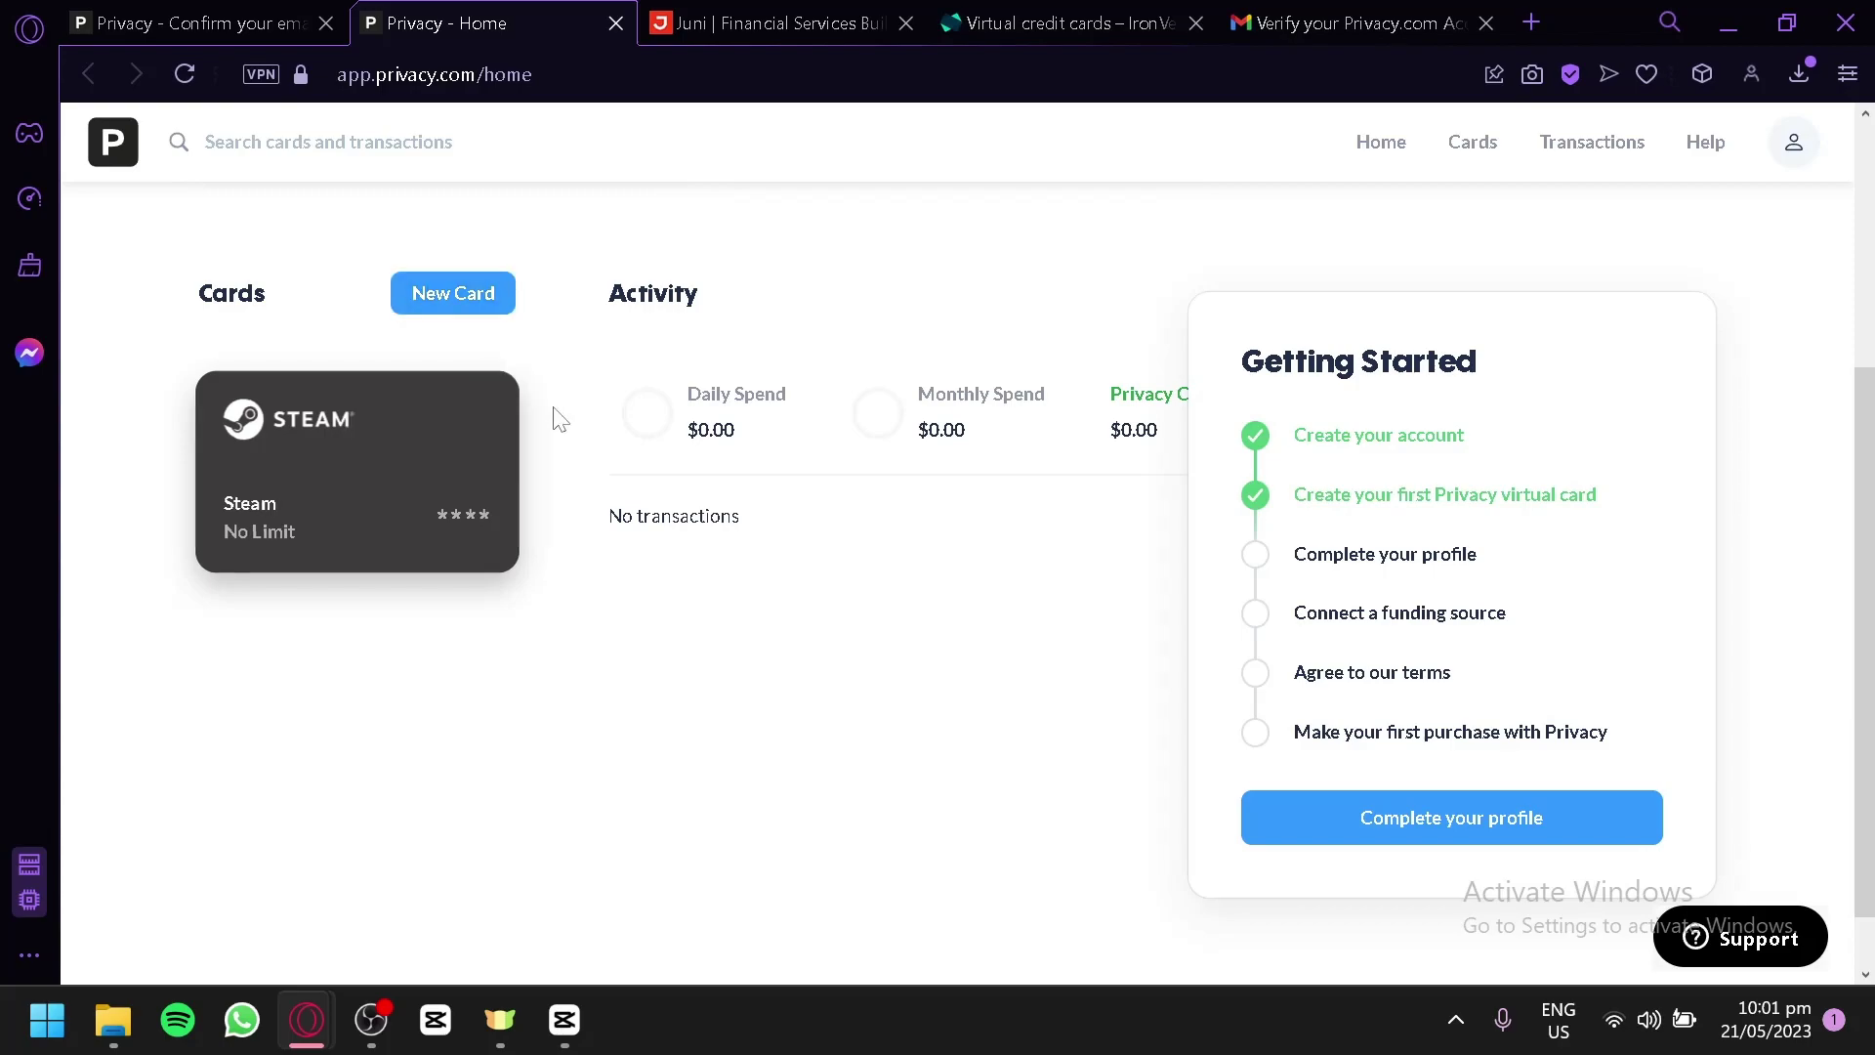
pyautogui.click(523, 389)
pyautogui.click(498, 443)
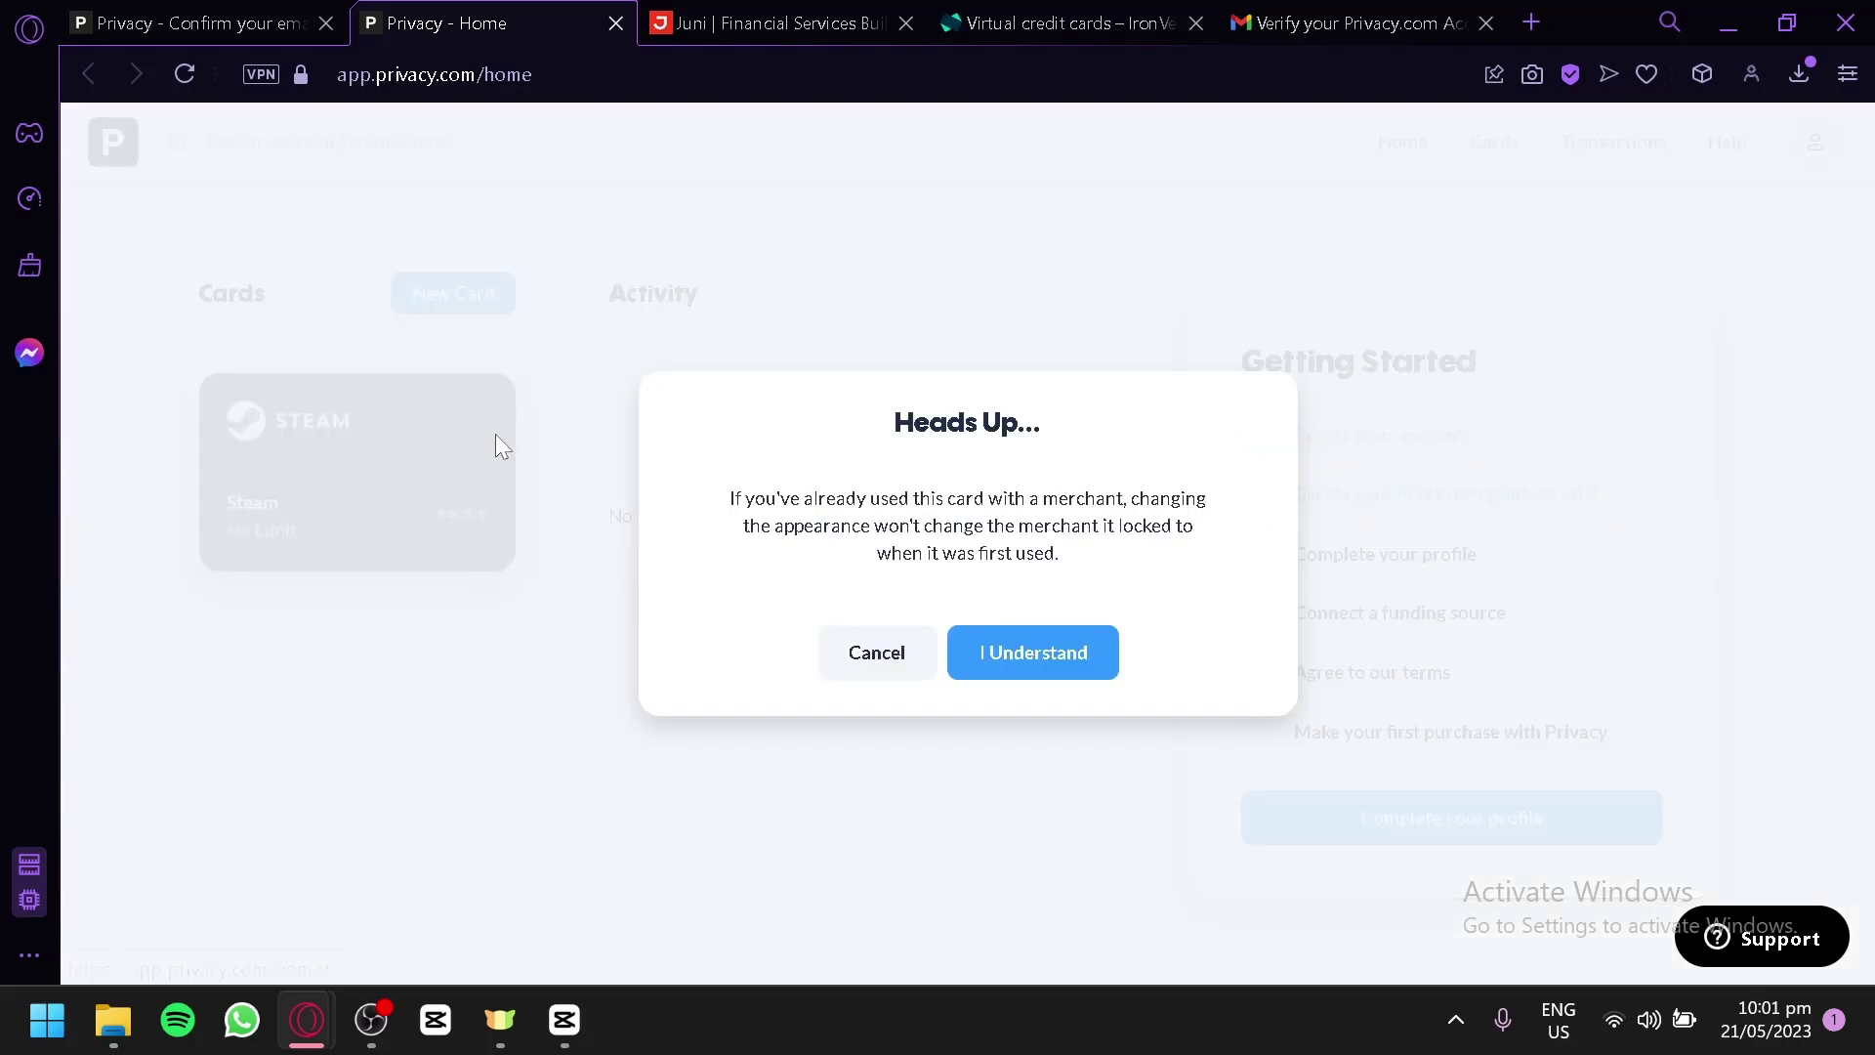
pyautogui.click(1002, 649)
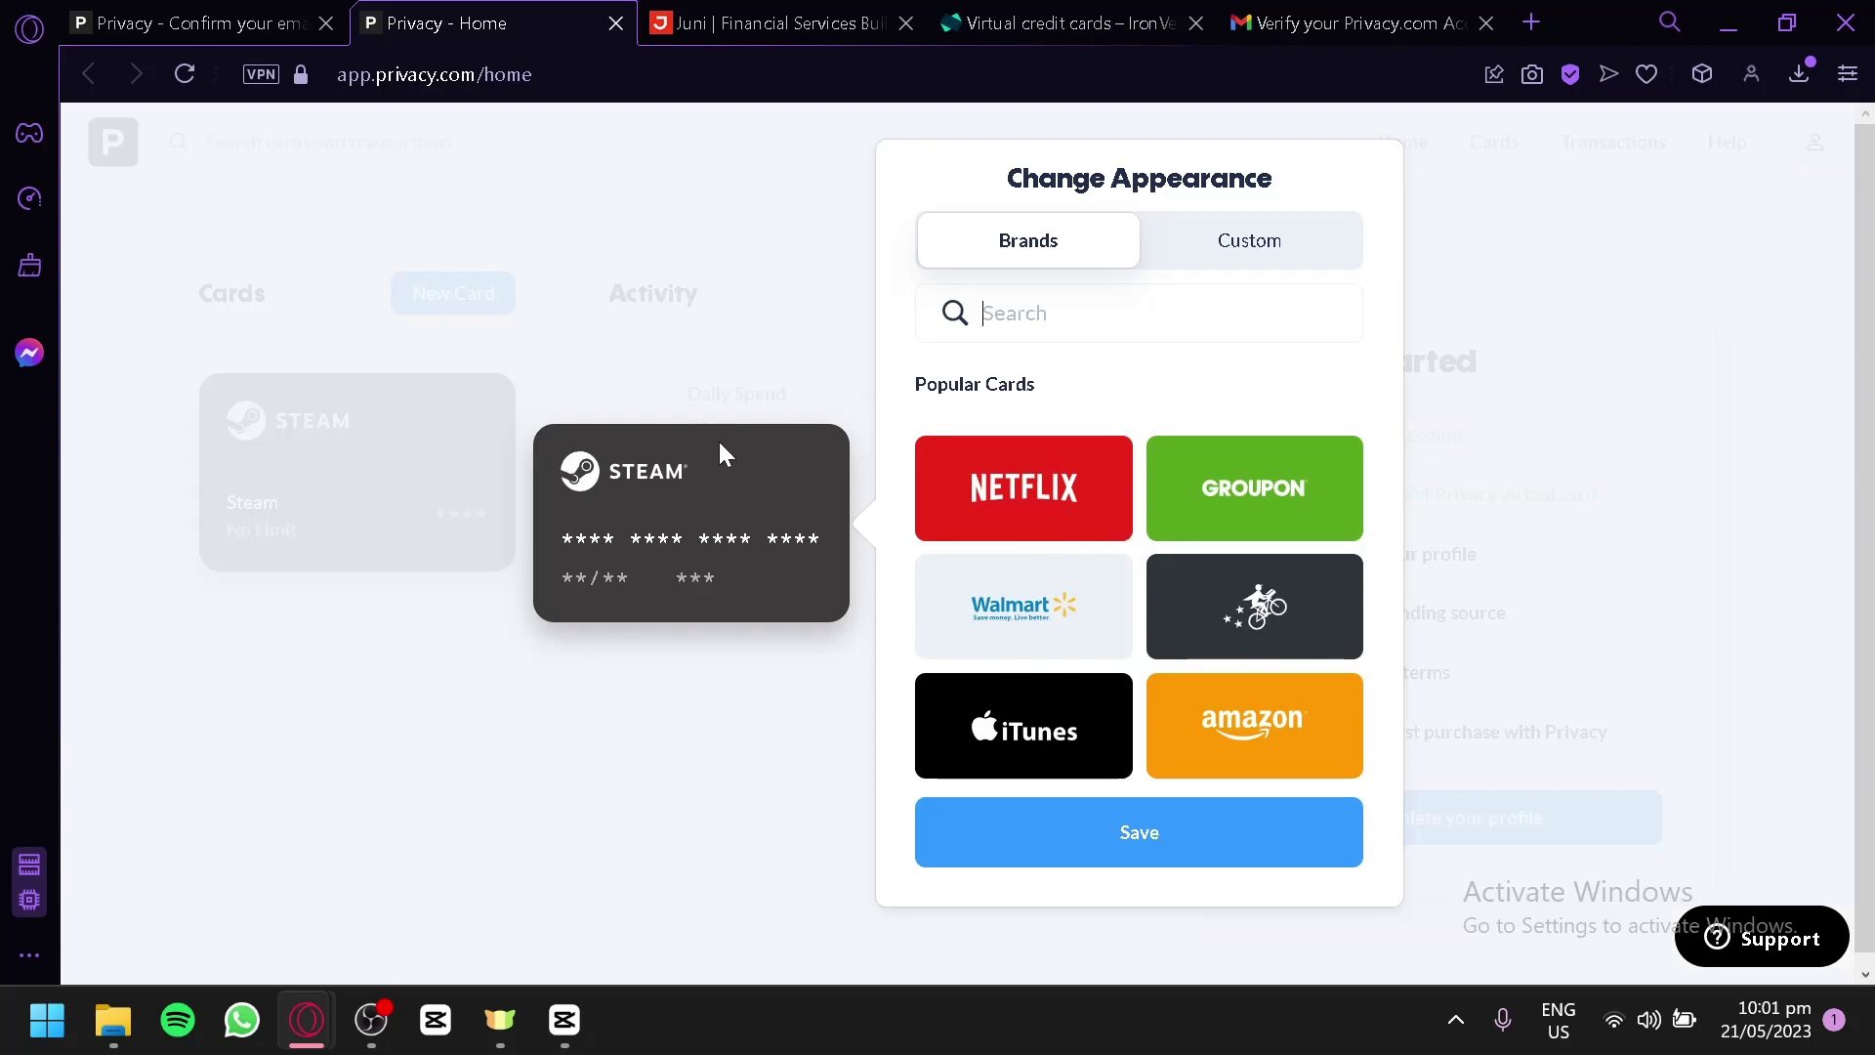
pyautogui.scroll(-1, 1240, 524)
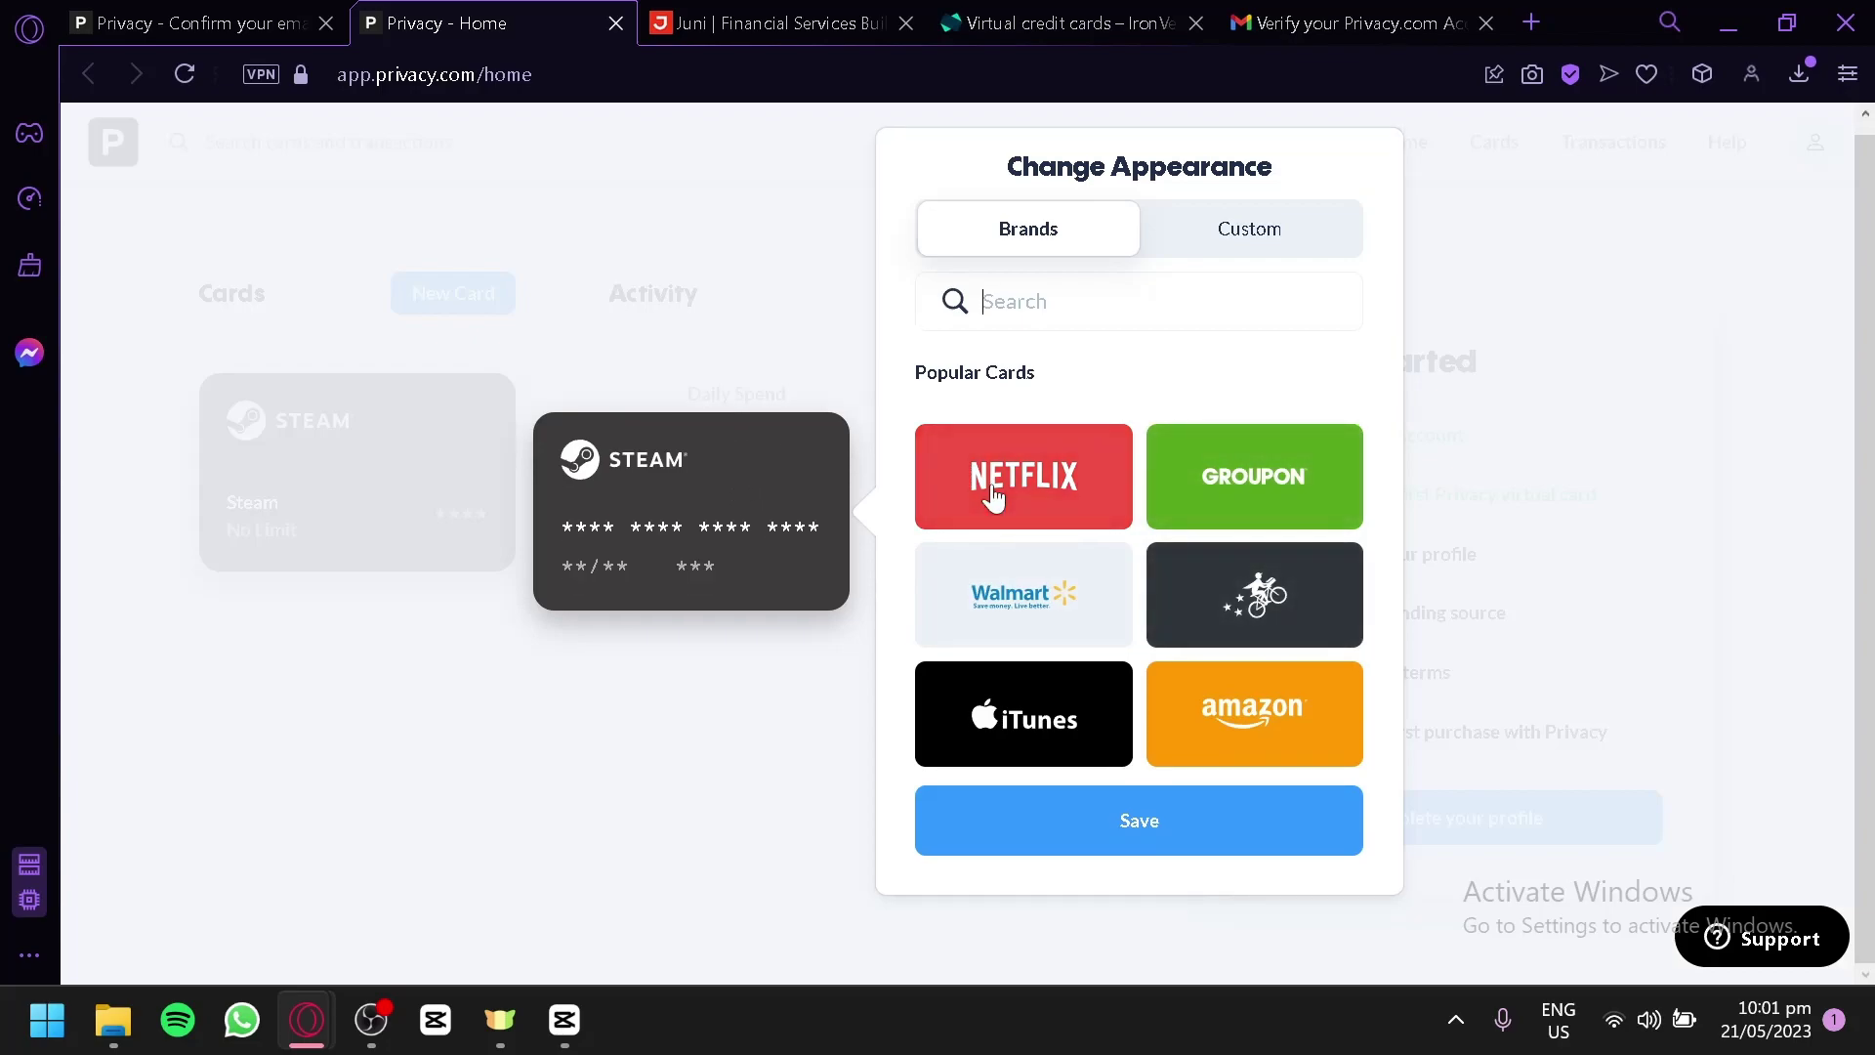
pyautogui.click(1280, 235)
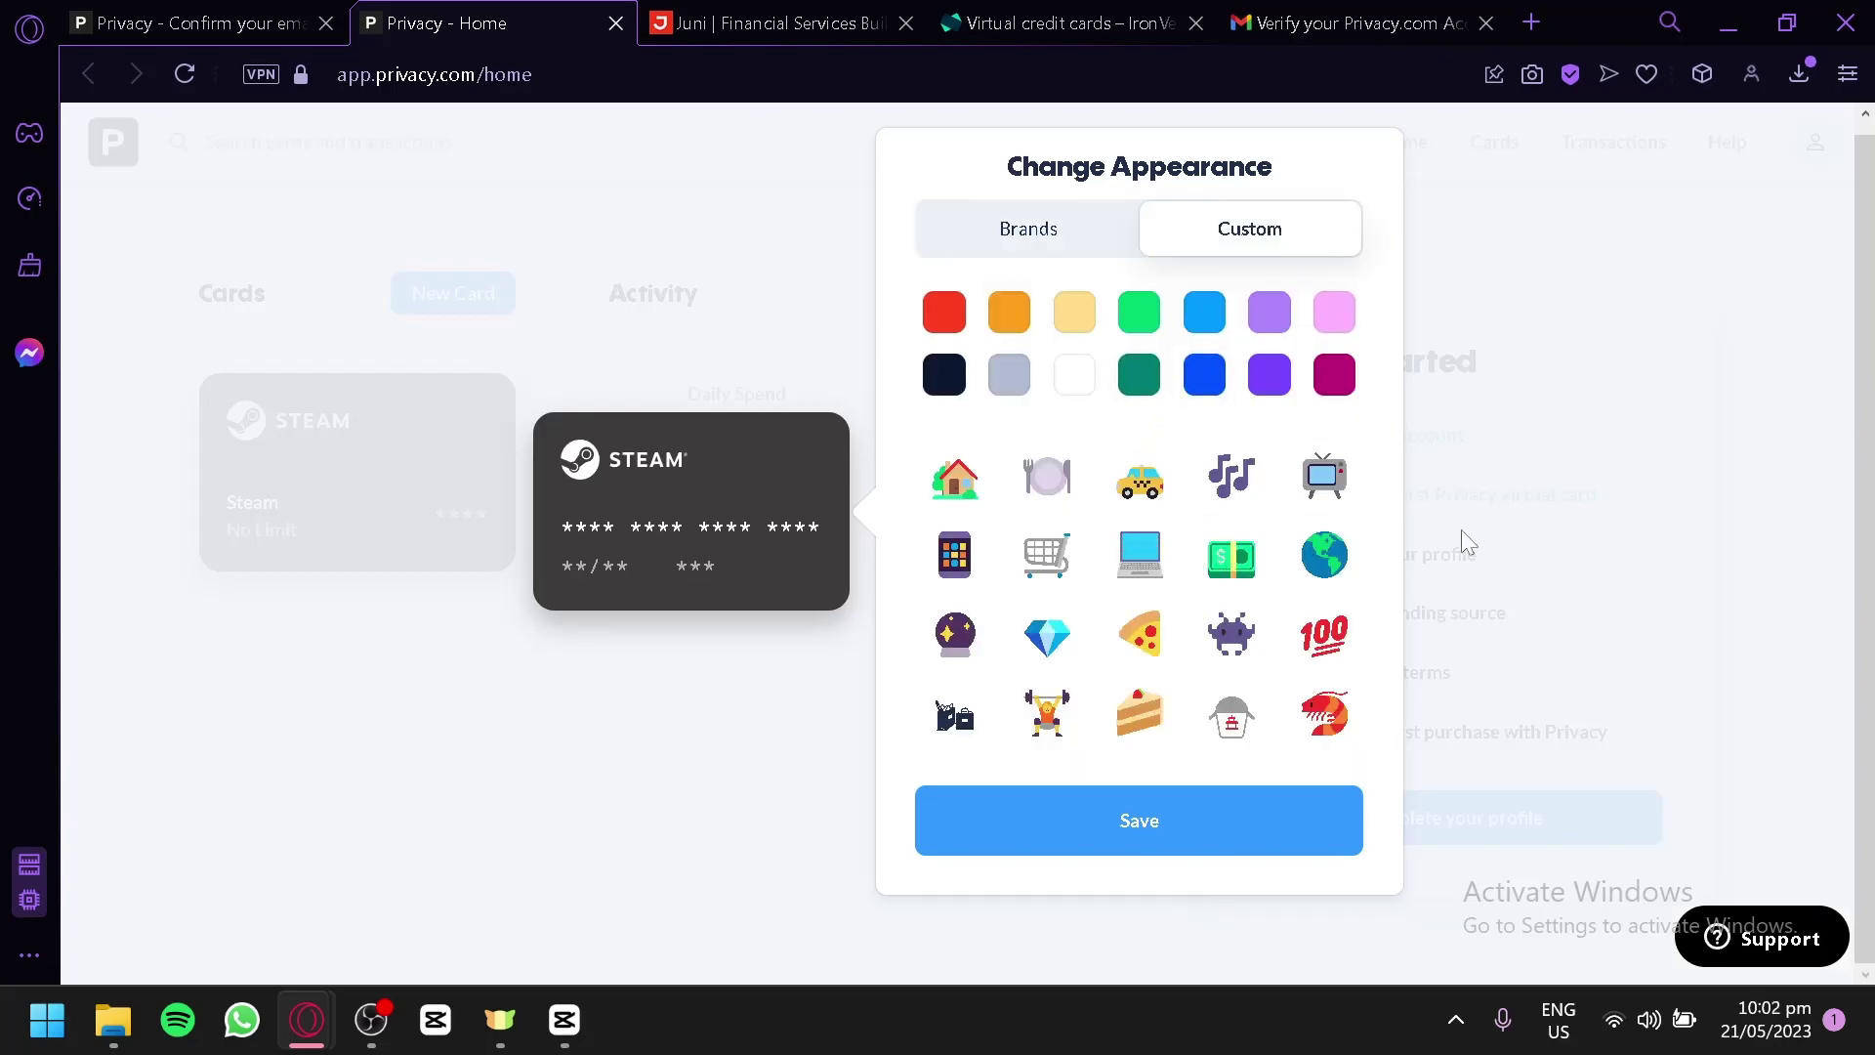
pyautogui.click(1544, 570)
# Open the Steam card's details and save its nickname as Steam
pyautogui.click(339, 480)
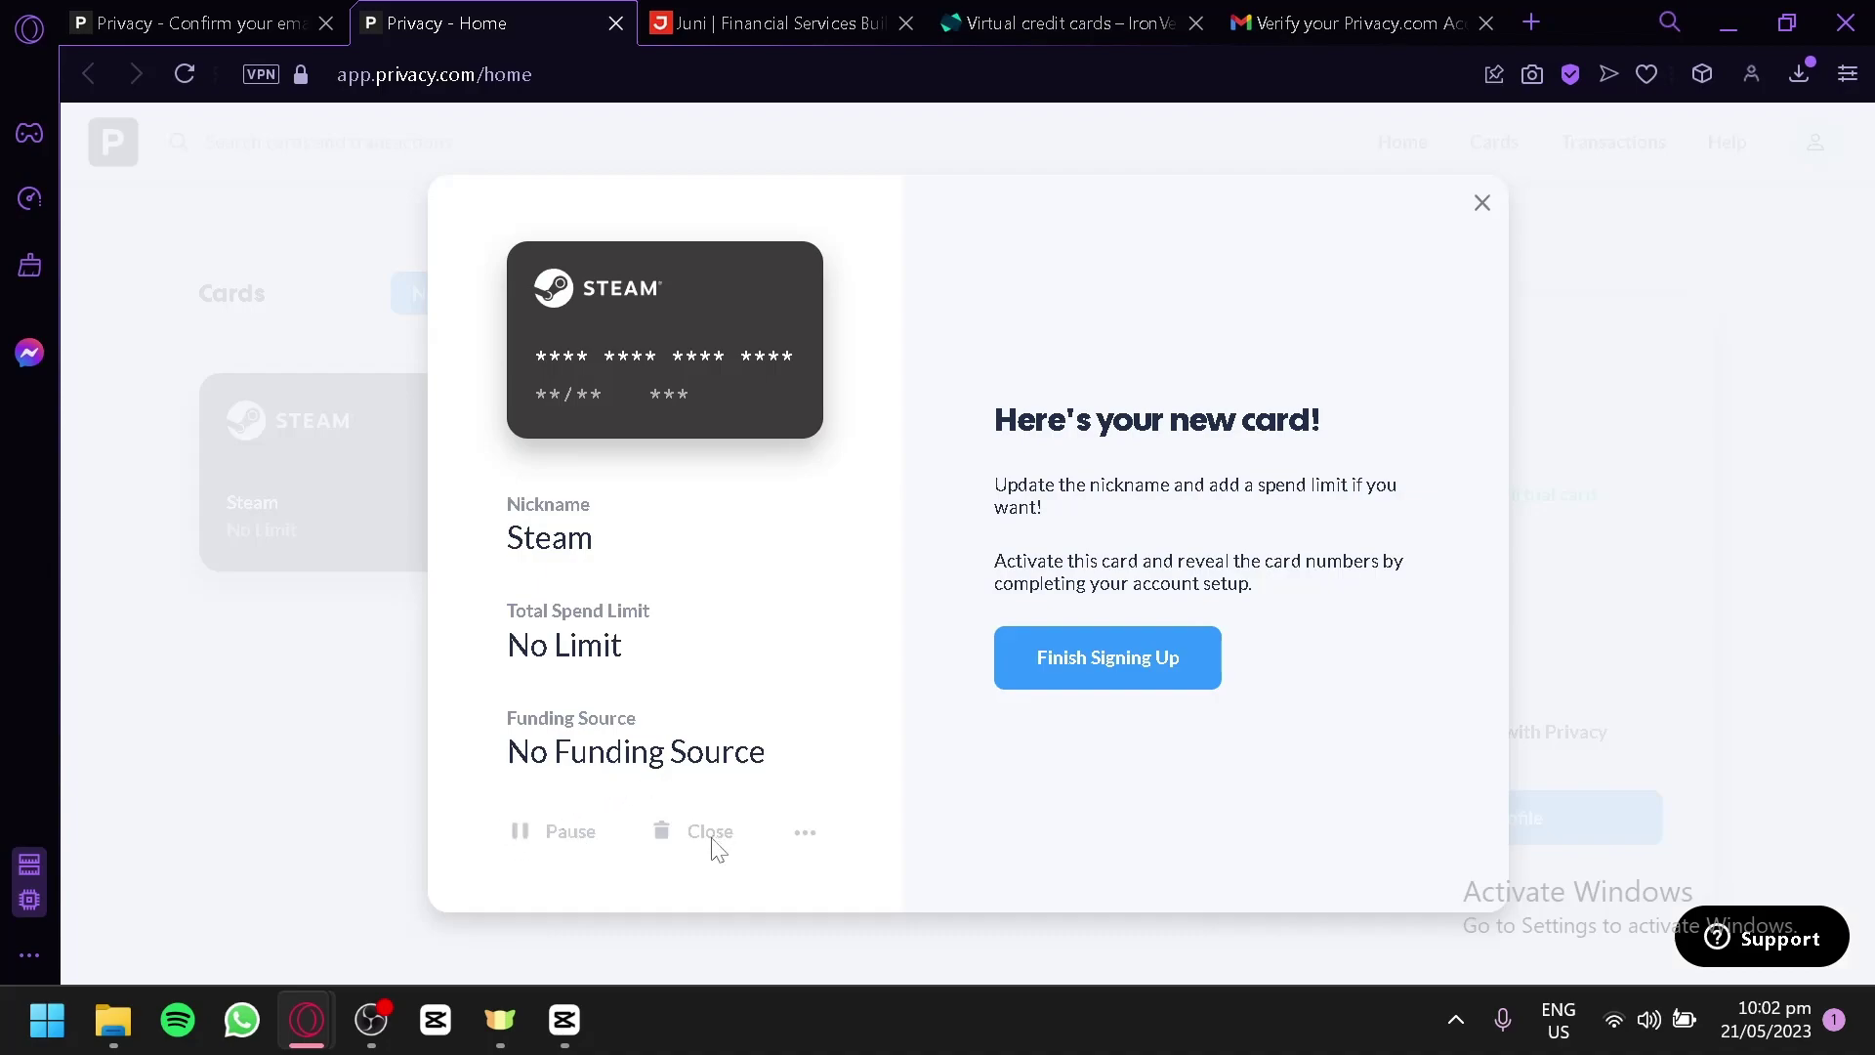
pyautogui.click(586, 542)
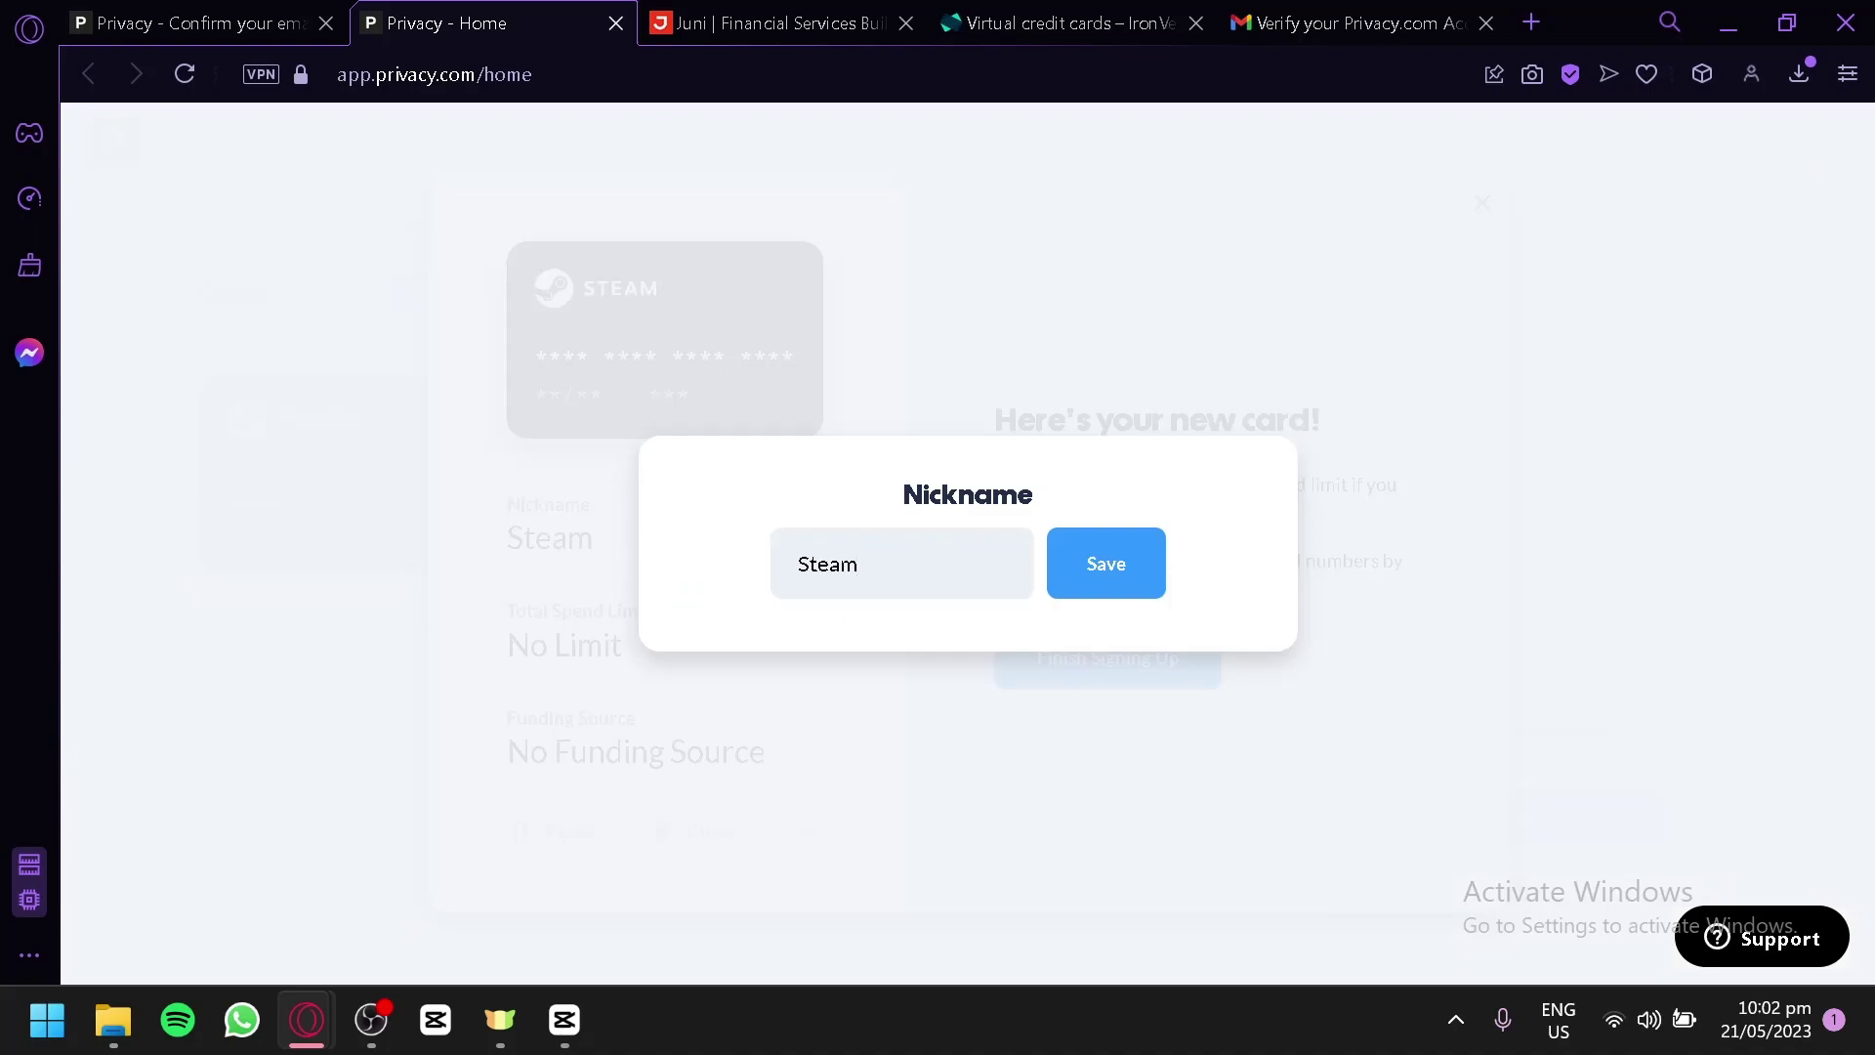
pyautogui.click(1096, 574)
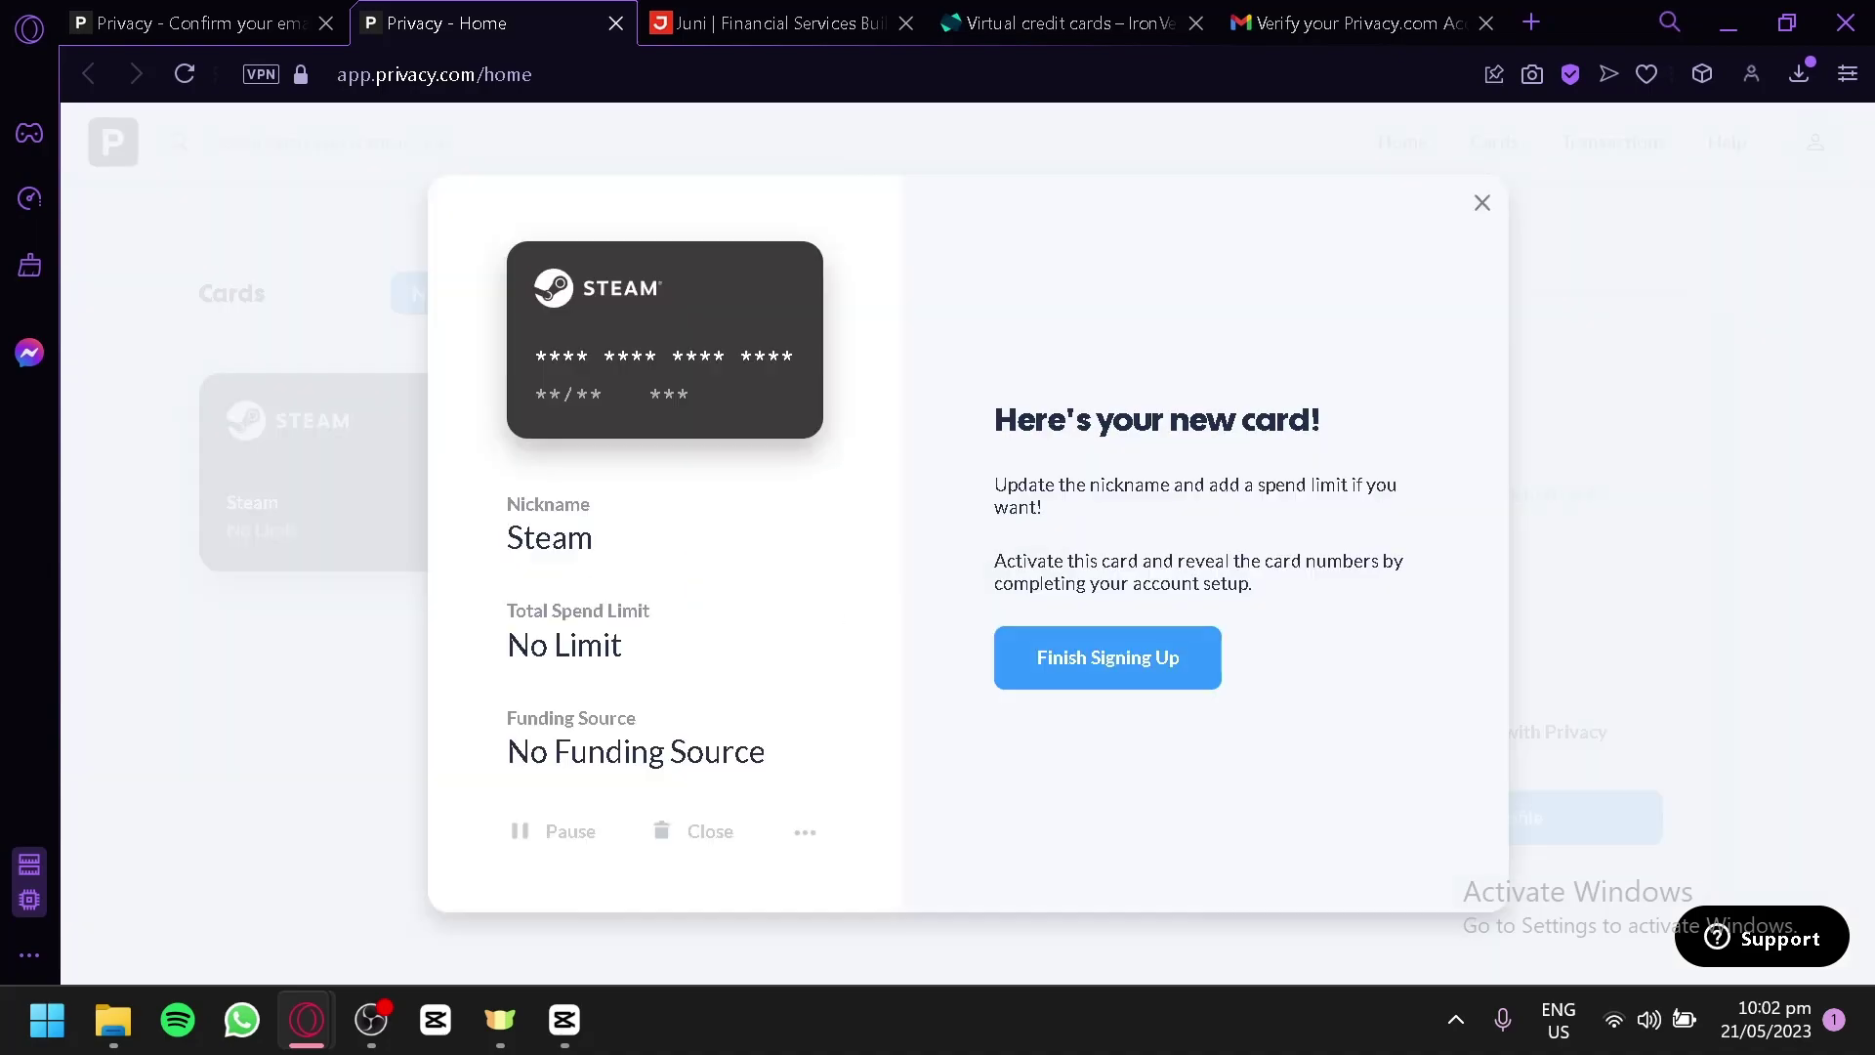
# Set the Steam card's spend limit to $170 per month and recheck the saved limit settings
pyautogui.click(610, 637)
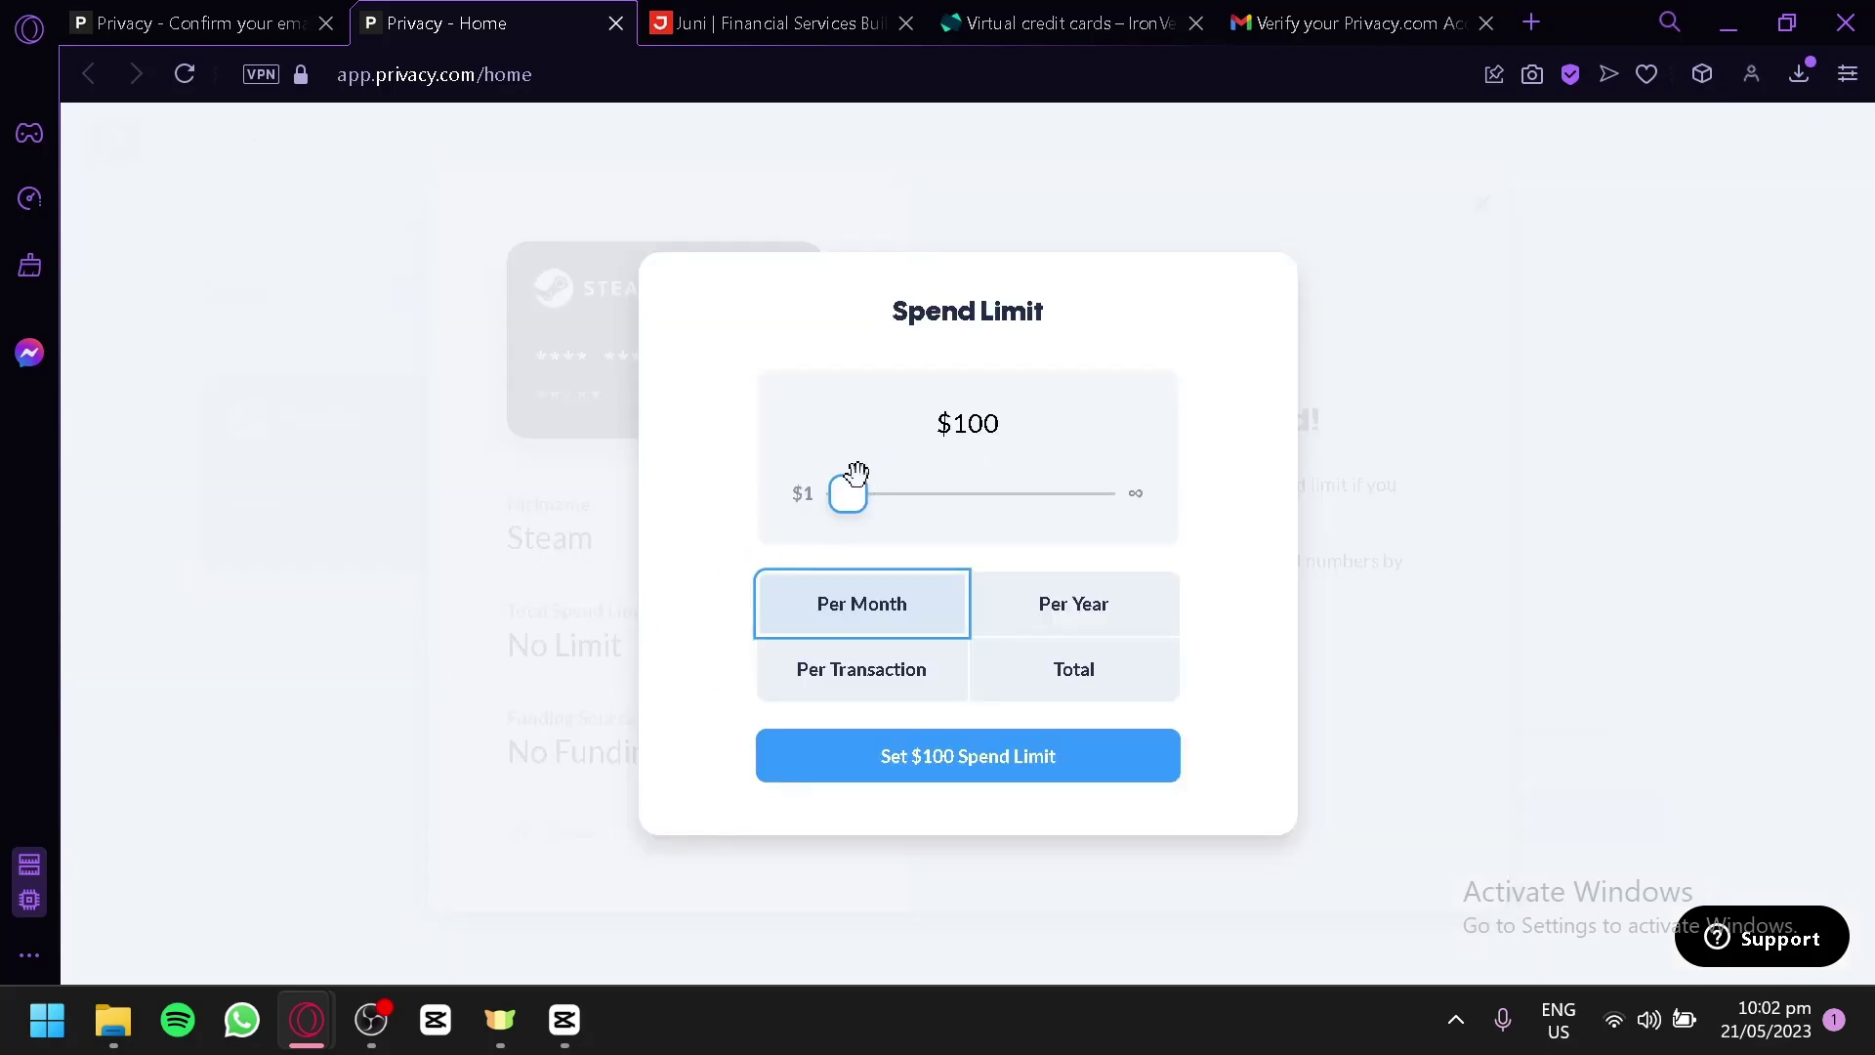
pyautogui.moveTo(854, 489); pyautogui.dragTo(981, 495)
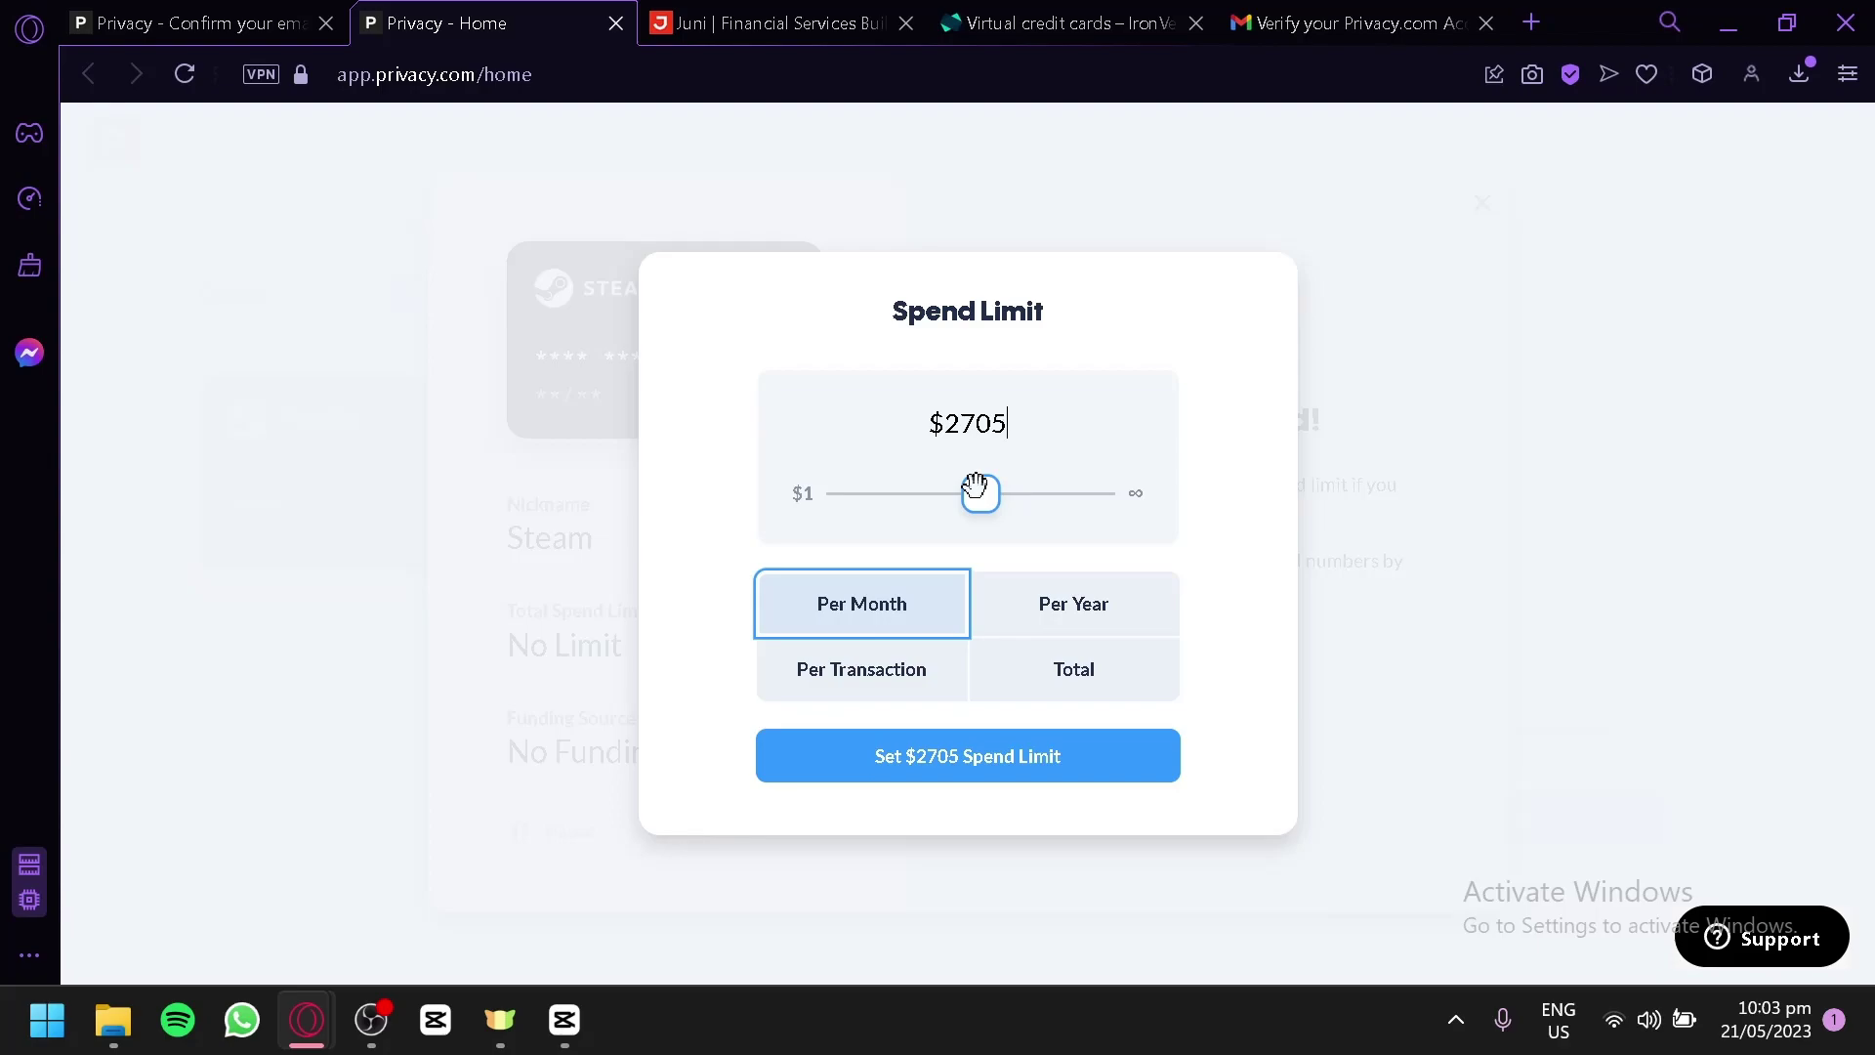
pyautogui.moveTo(976, 486); pyautogui.dragTo(851, 506)
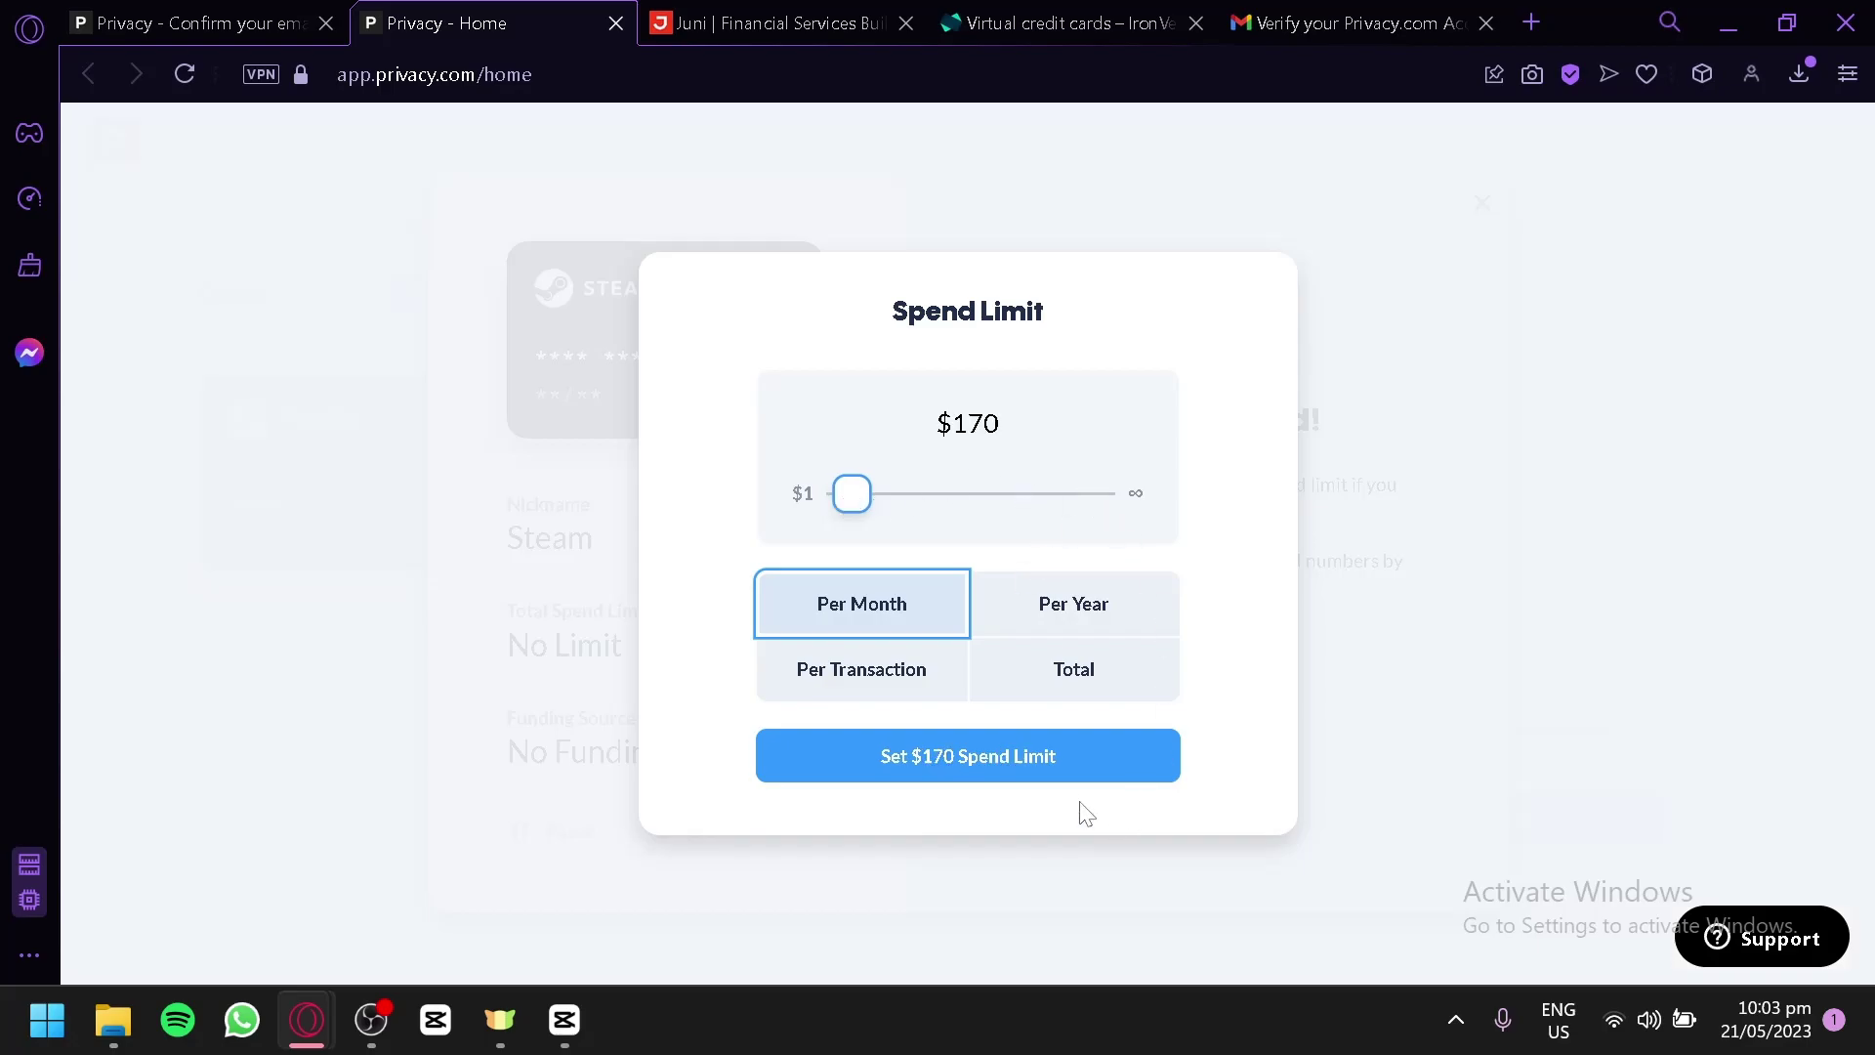
pyautogui.click(1036, 779)
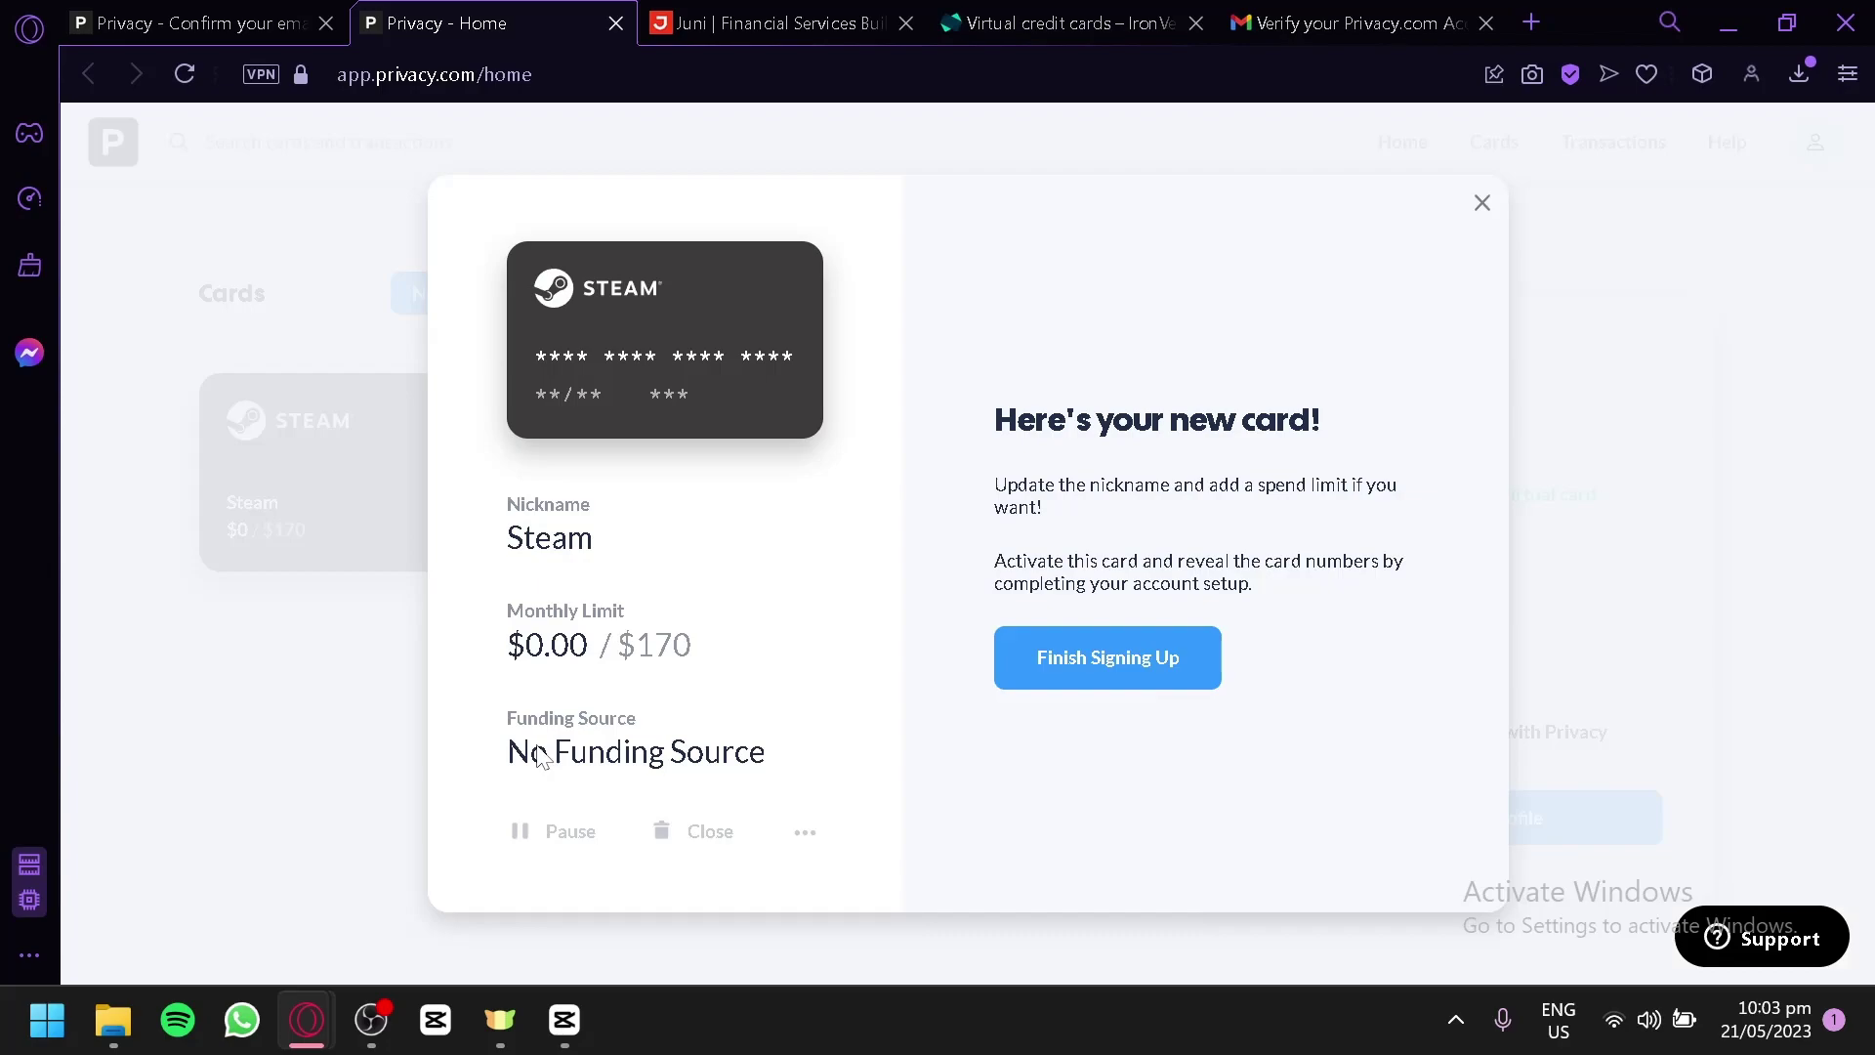
pyautogui.click(555, 648)
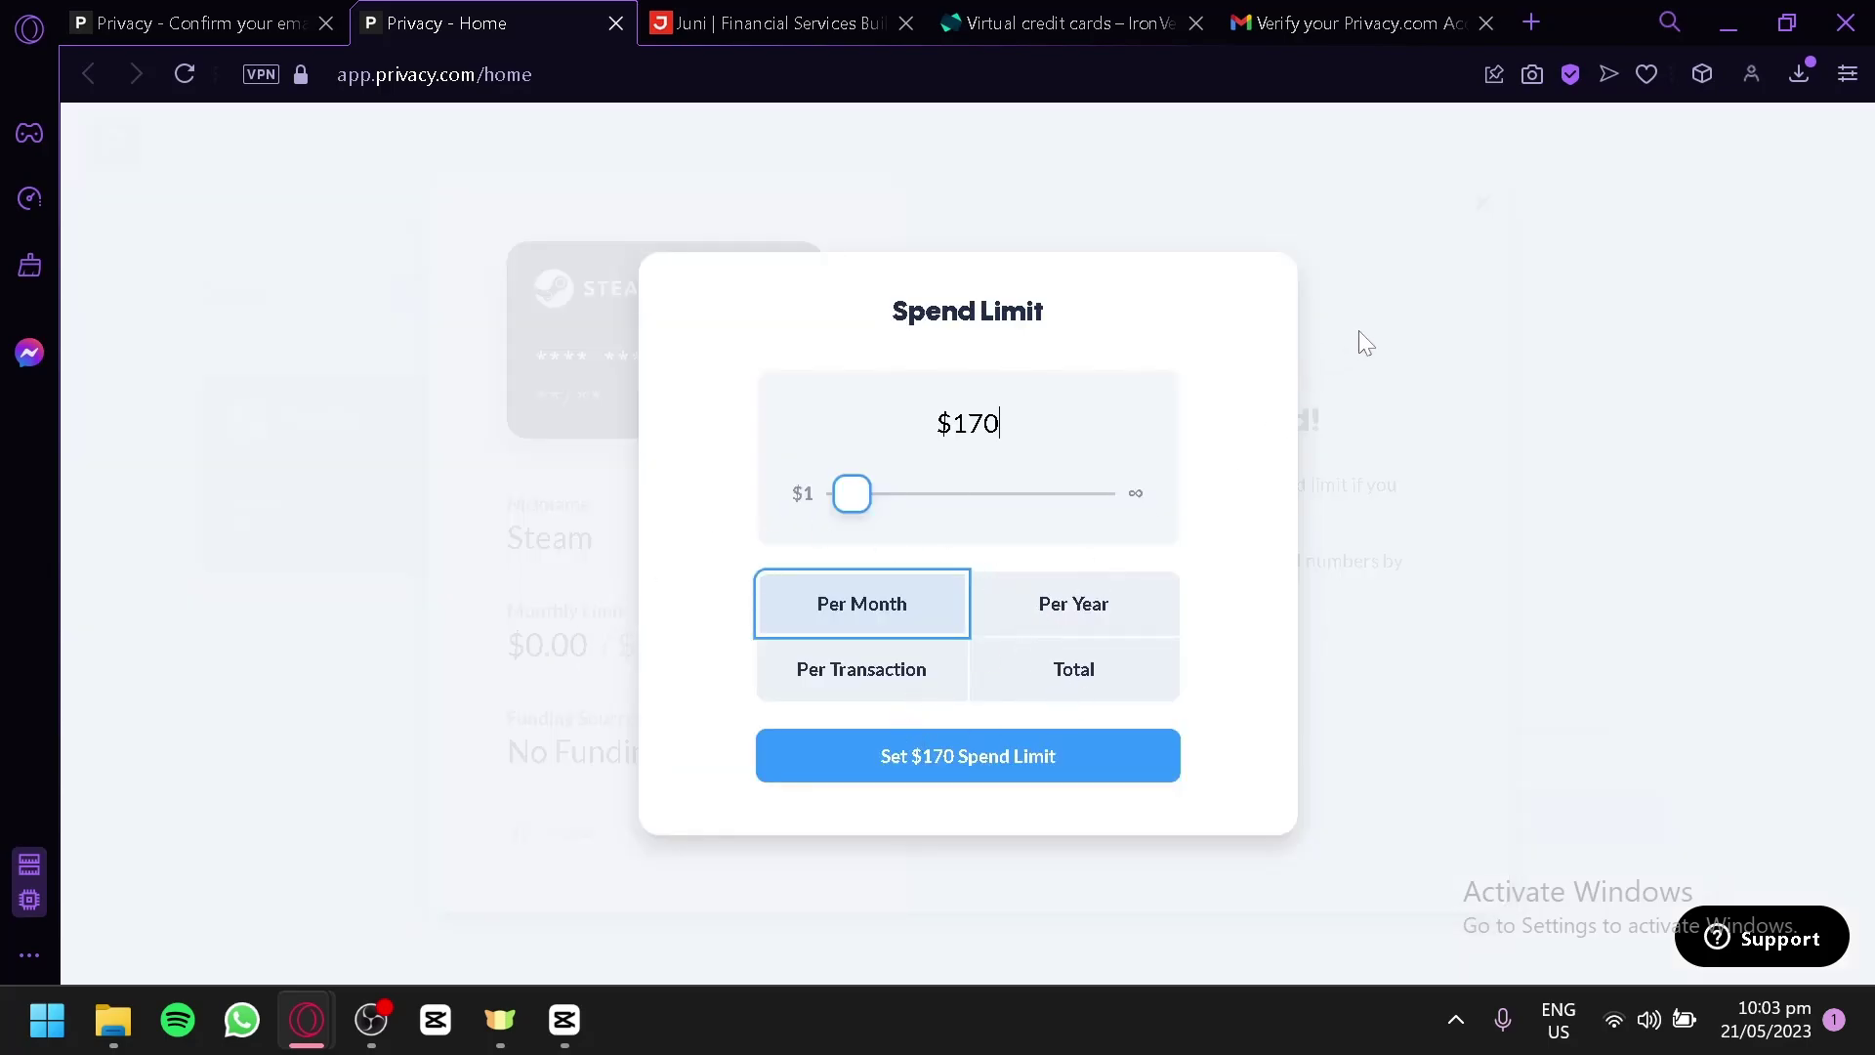
pyautogui.click(1419, 403)
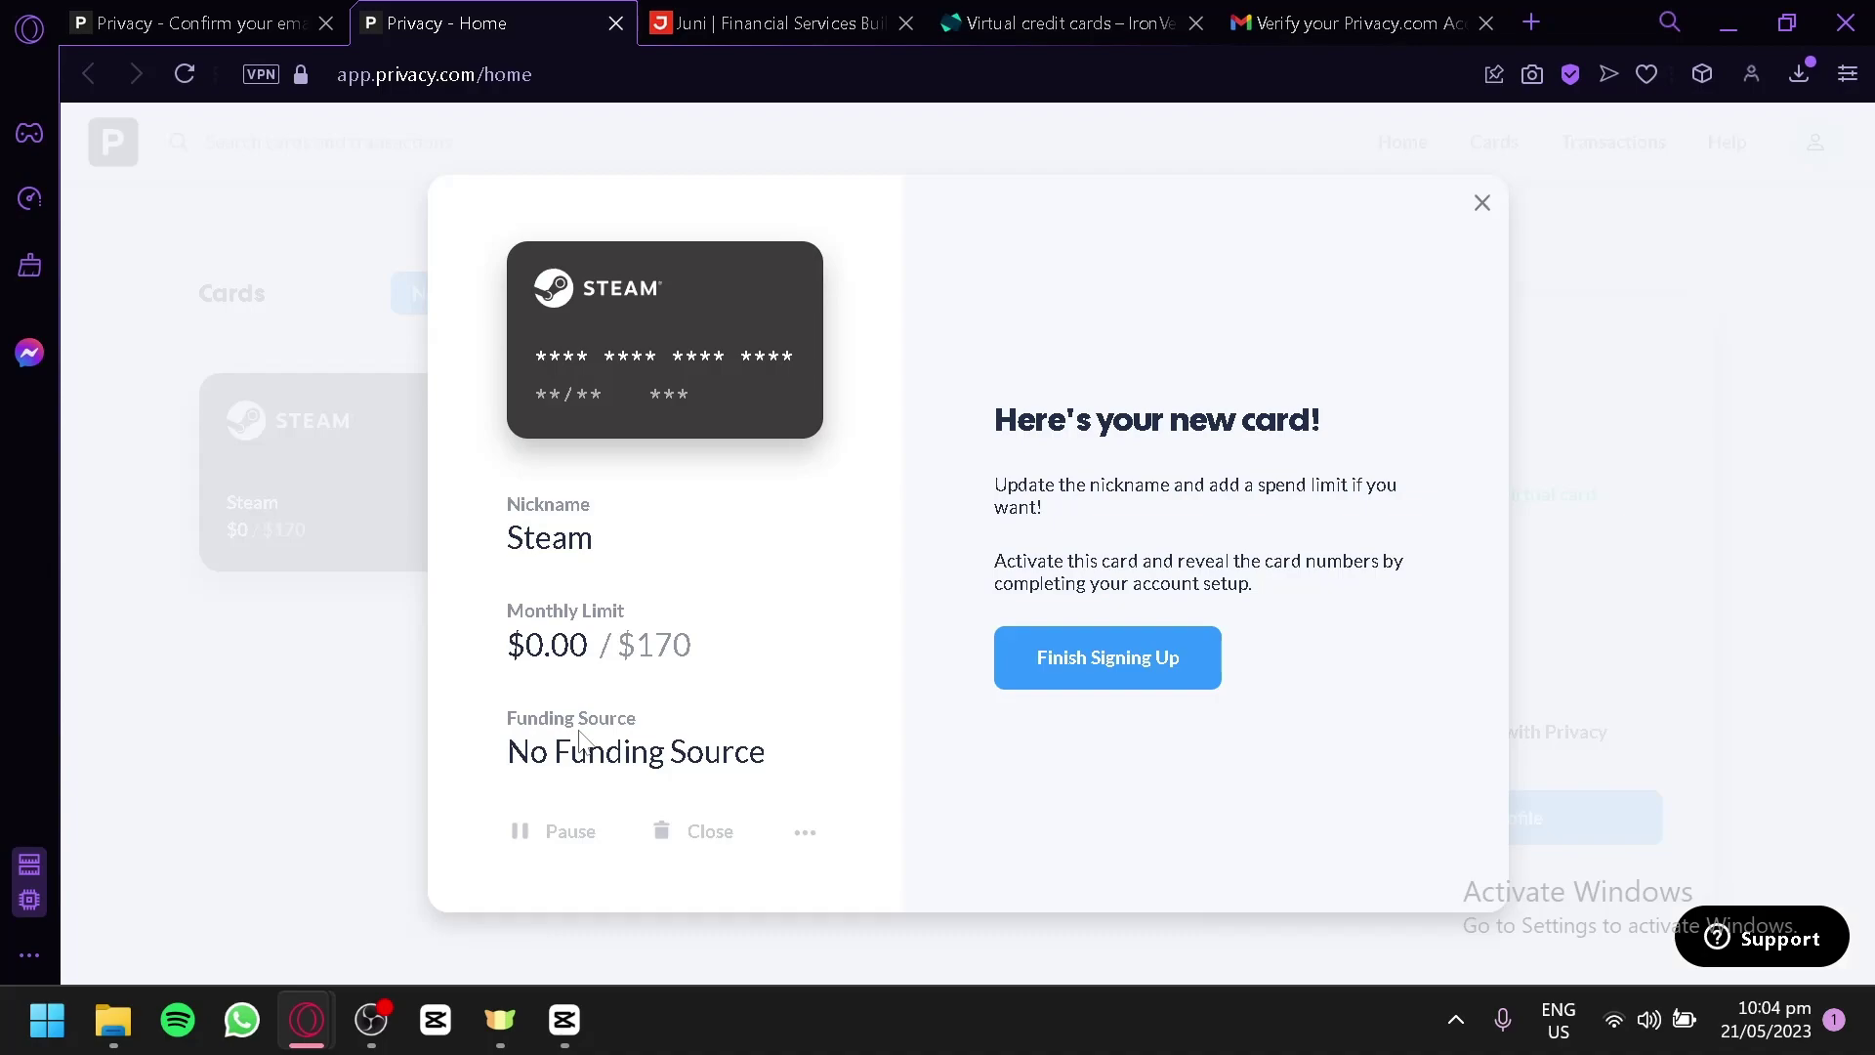
pyautogui.click(371, 1020)
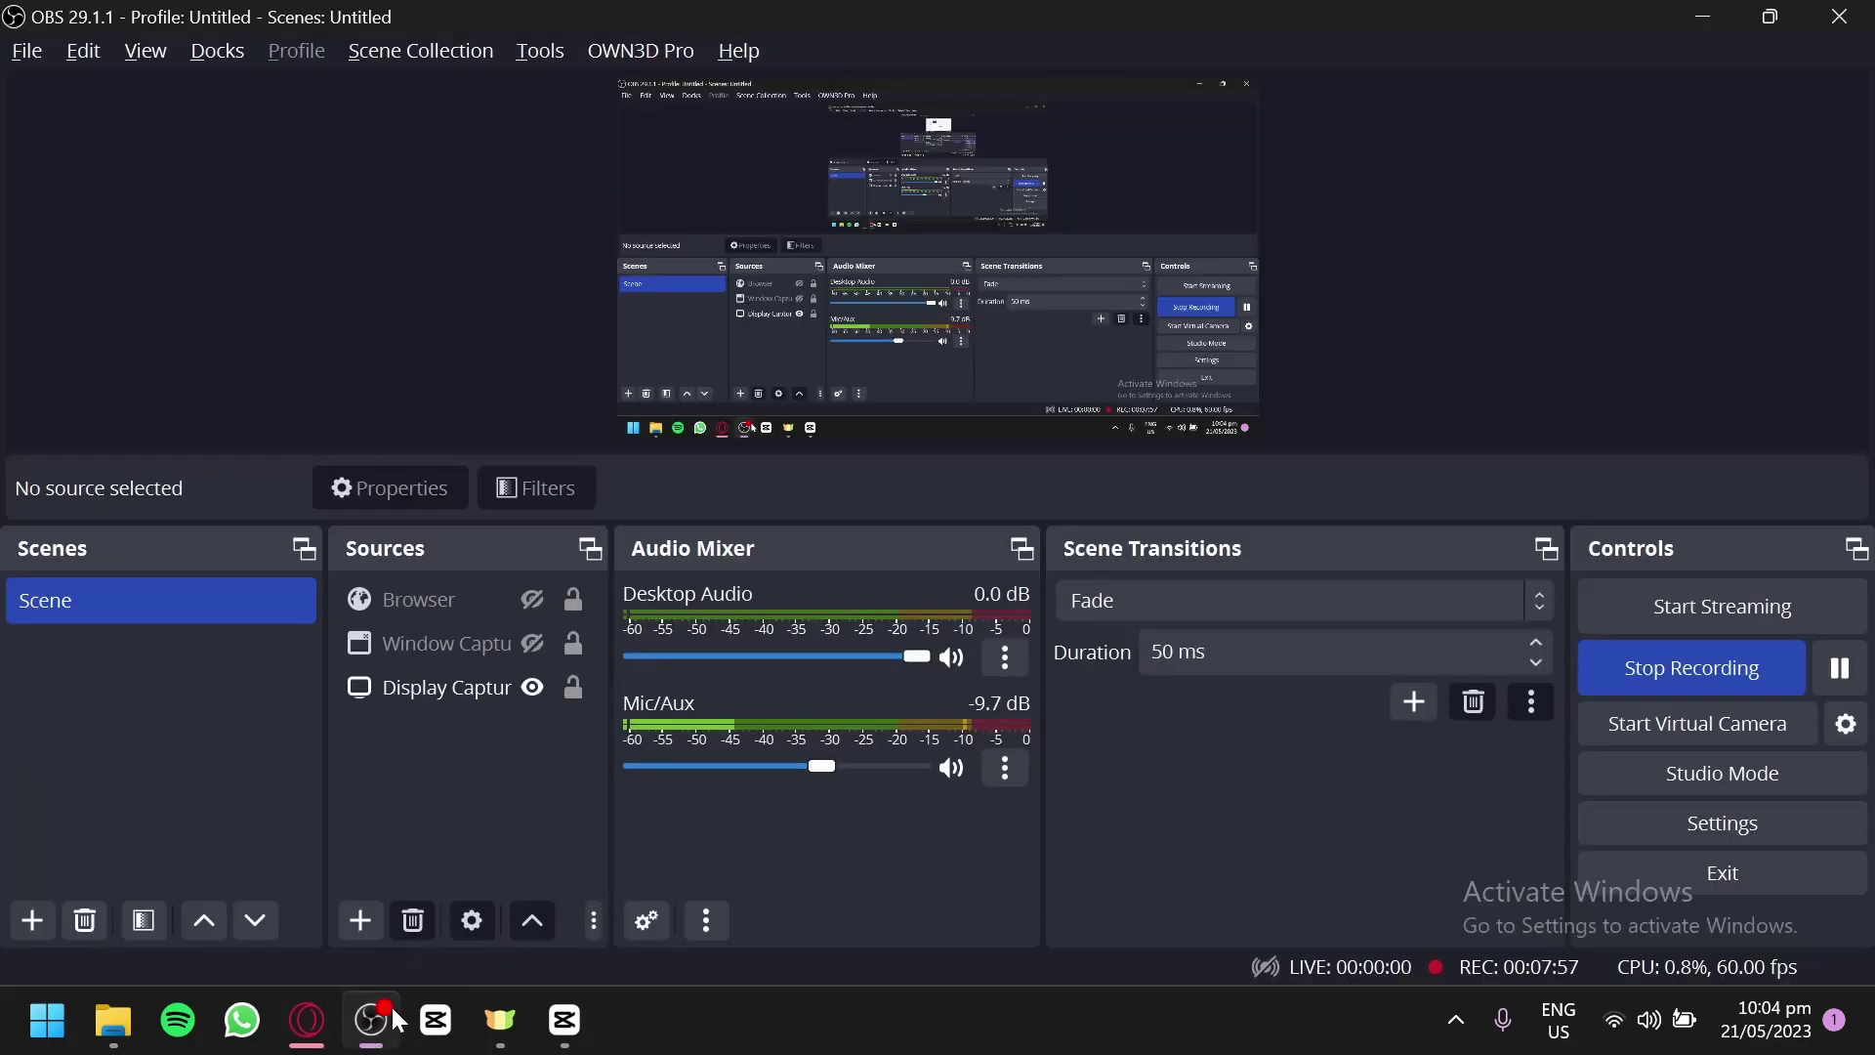
pyautogui.click(372, 1020)
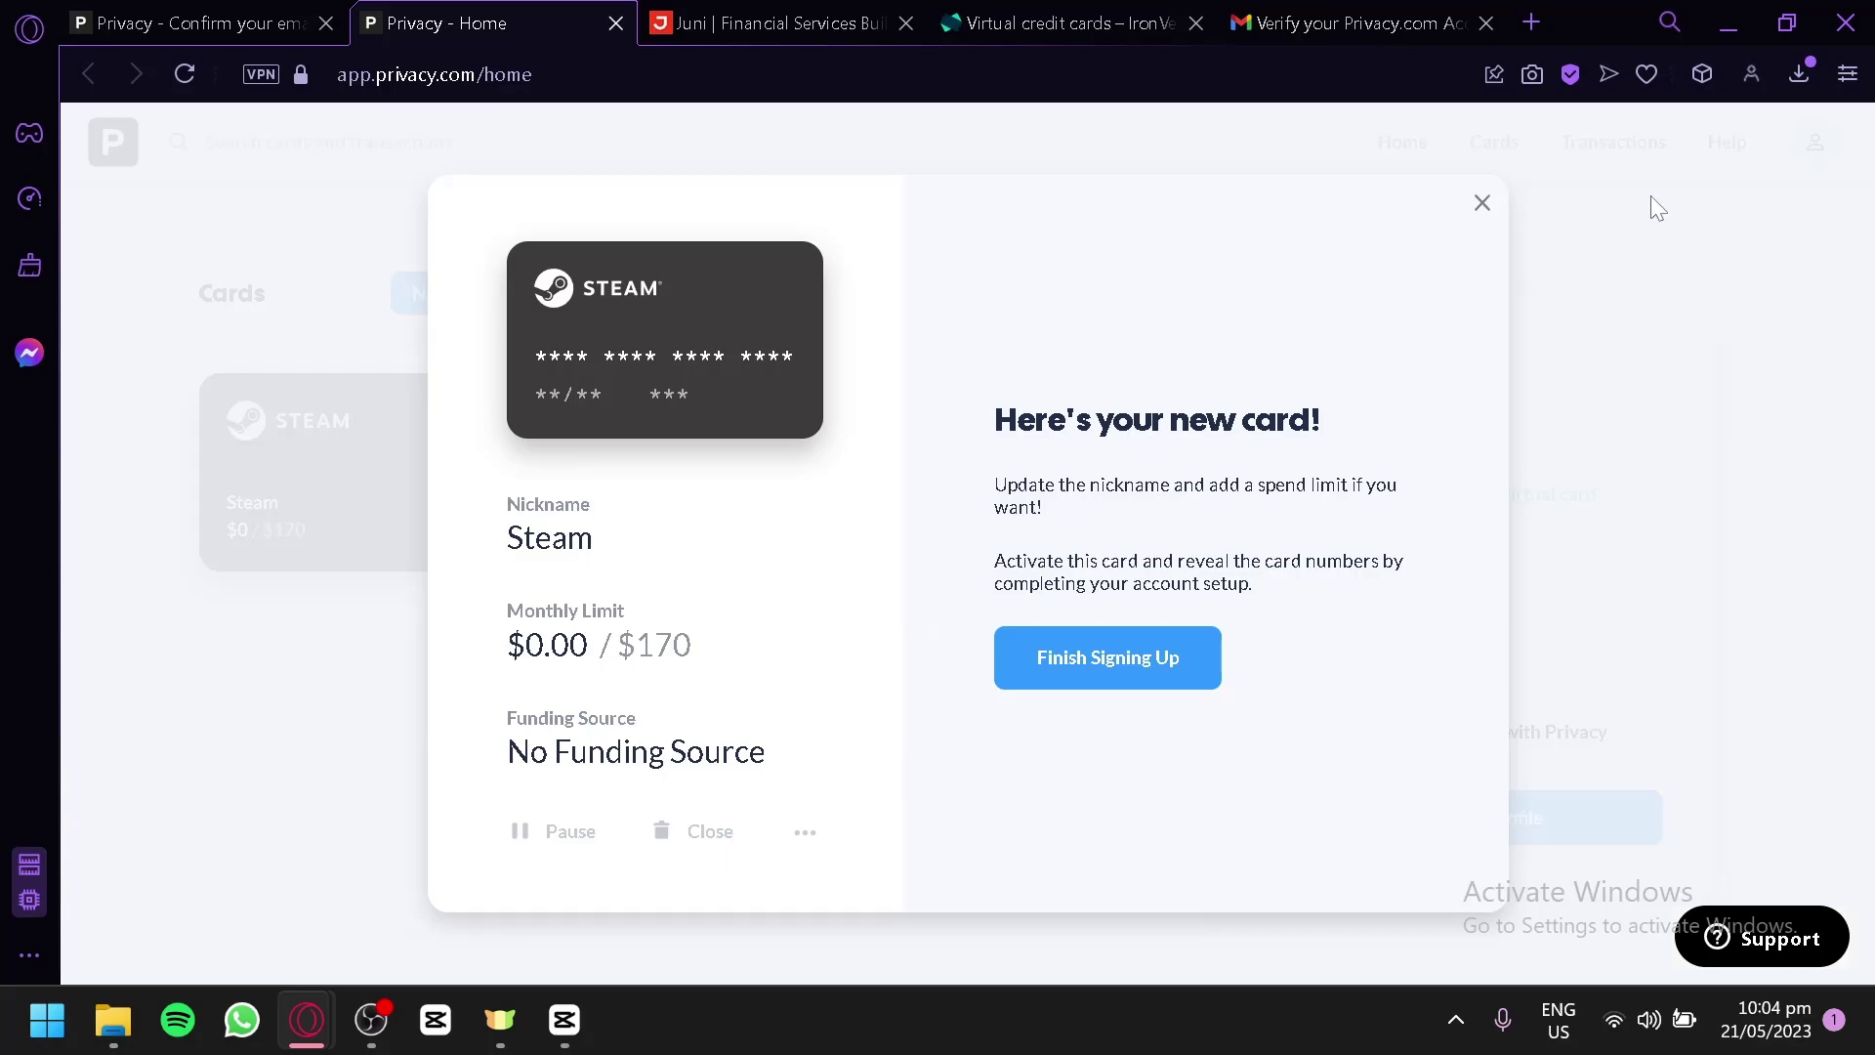
# Close the Steam card's details to return to the home dashboard
pyautogui.click(1481, 205)
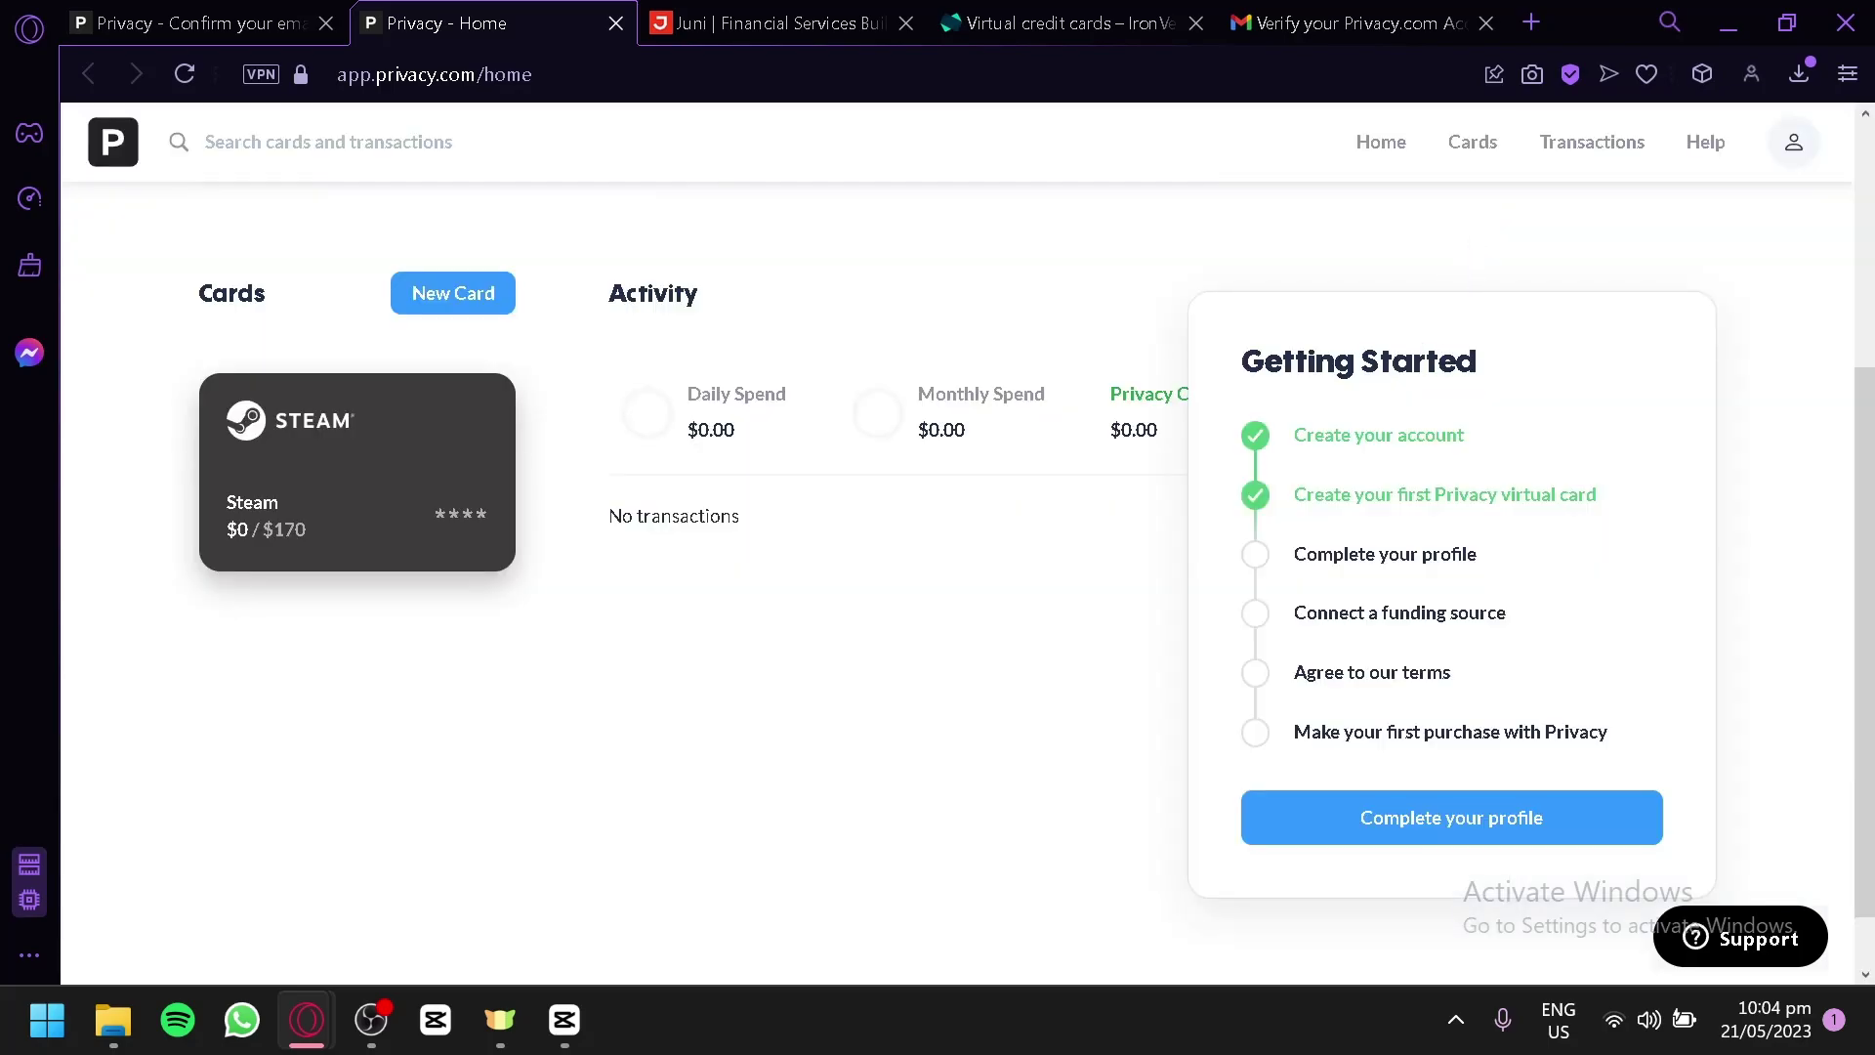
# Review the Privacy home dashboard and close the leftover email confirmation page
pyautogui.scroll(4, 1158, 434)
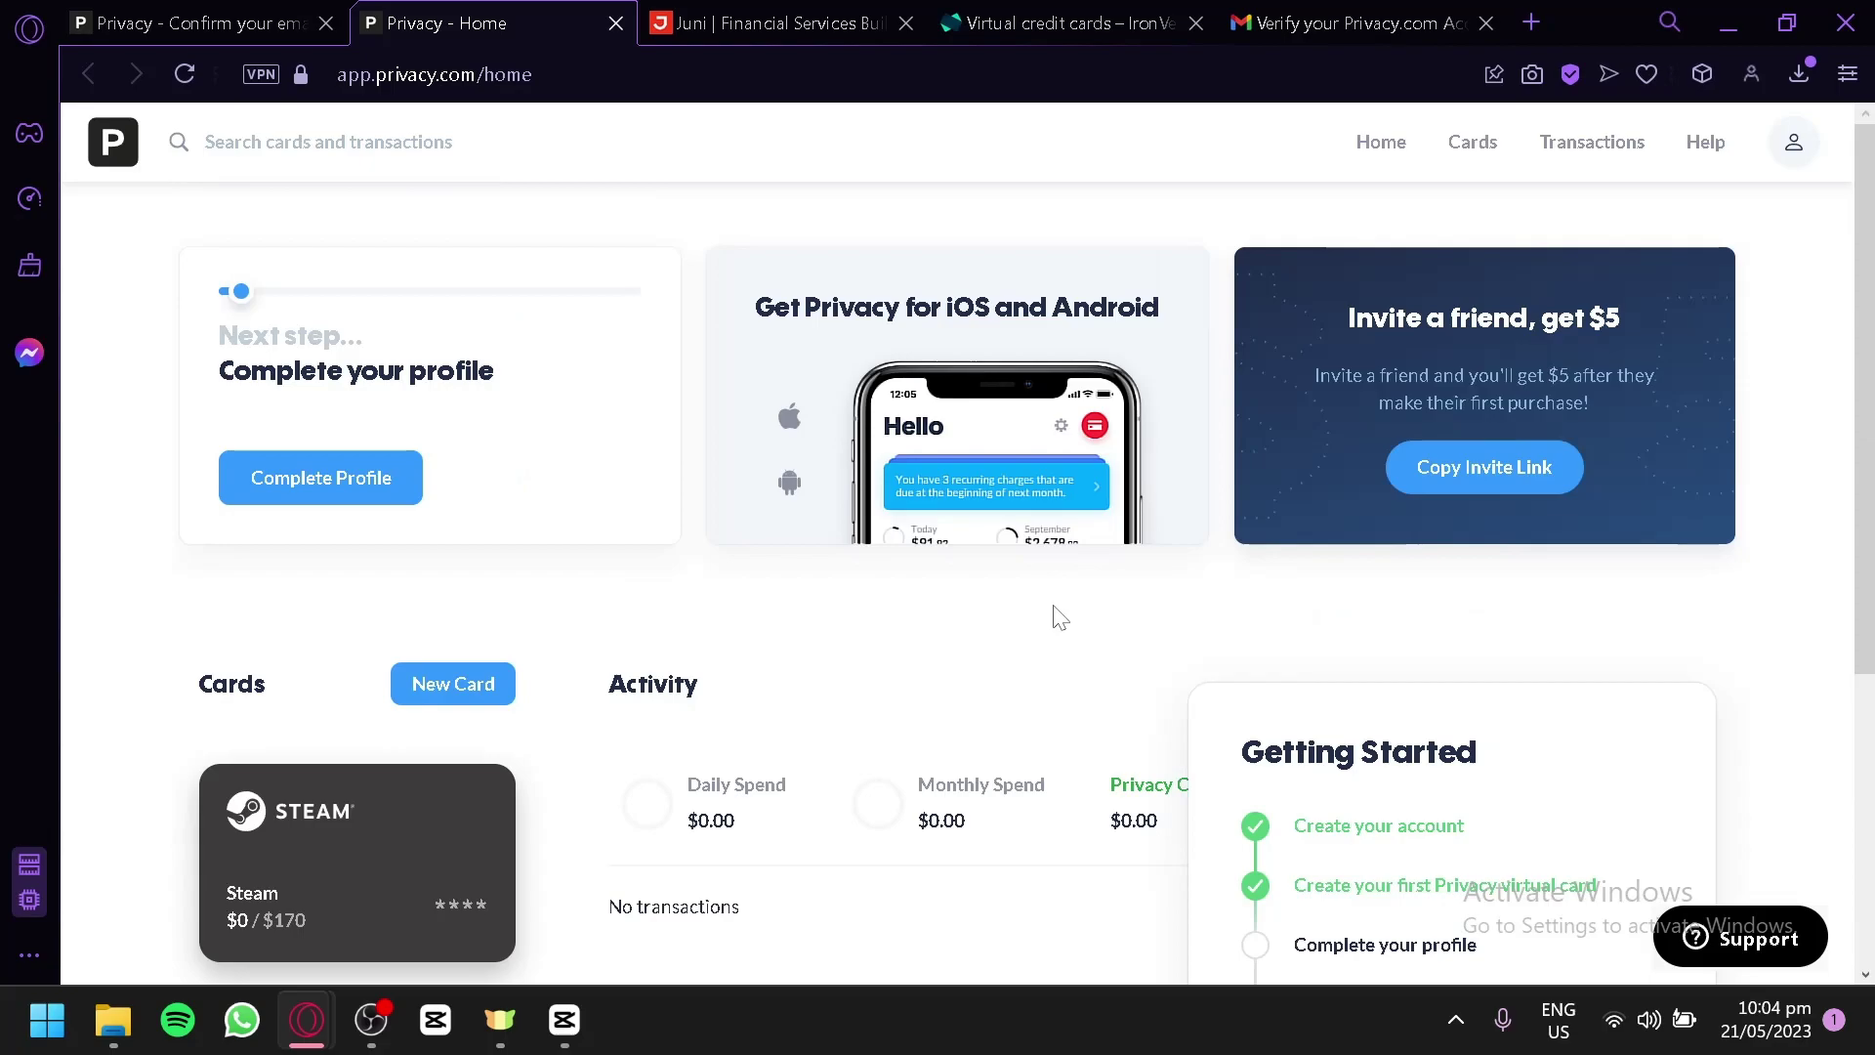
pyautogui.scroll(-4, 1060, 617)
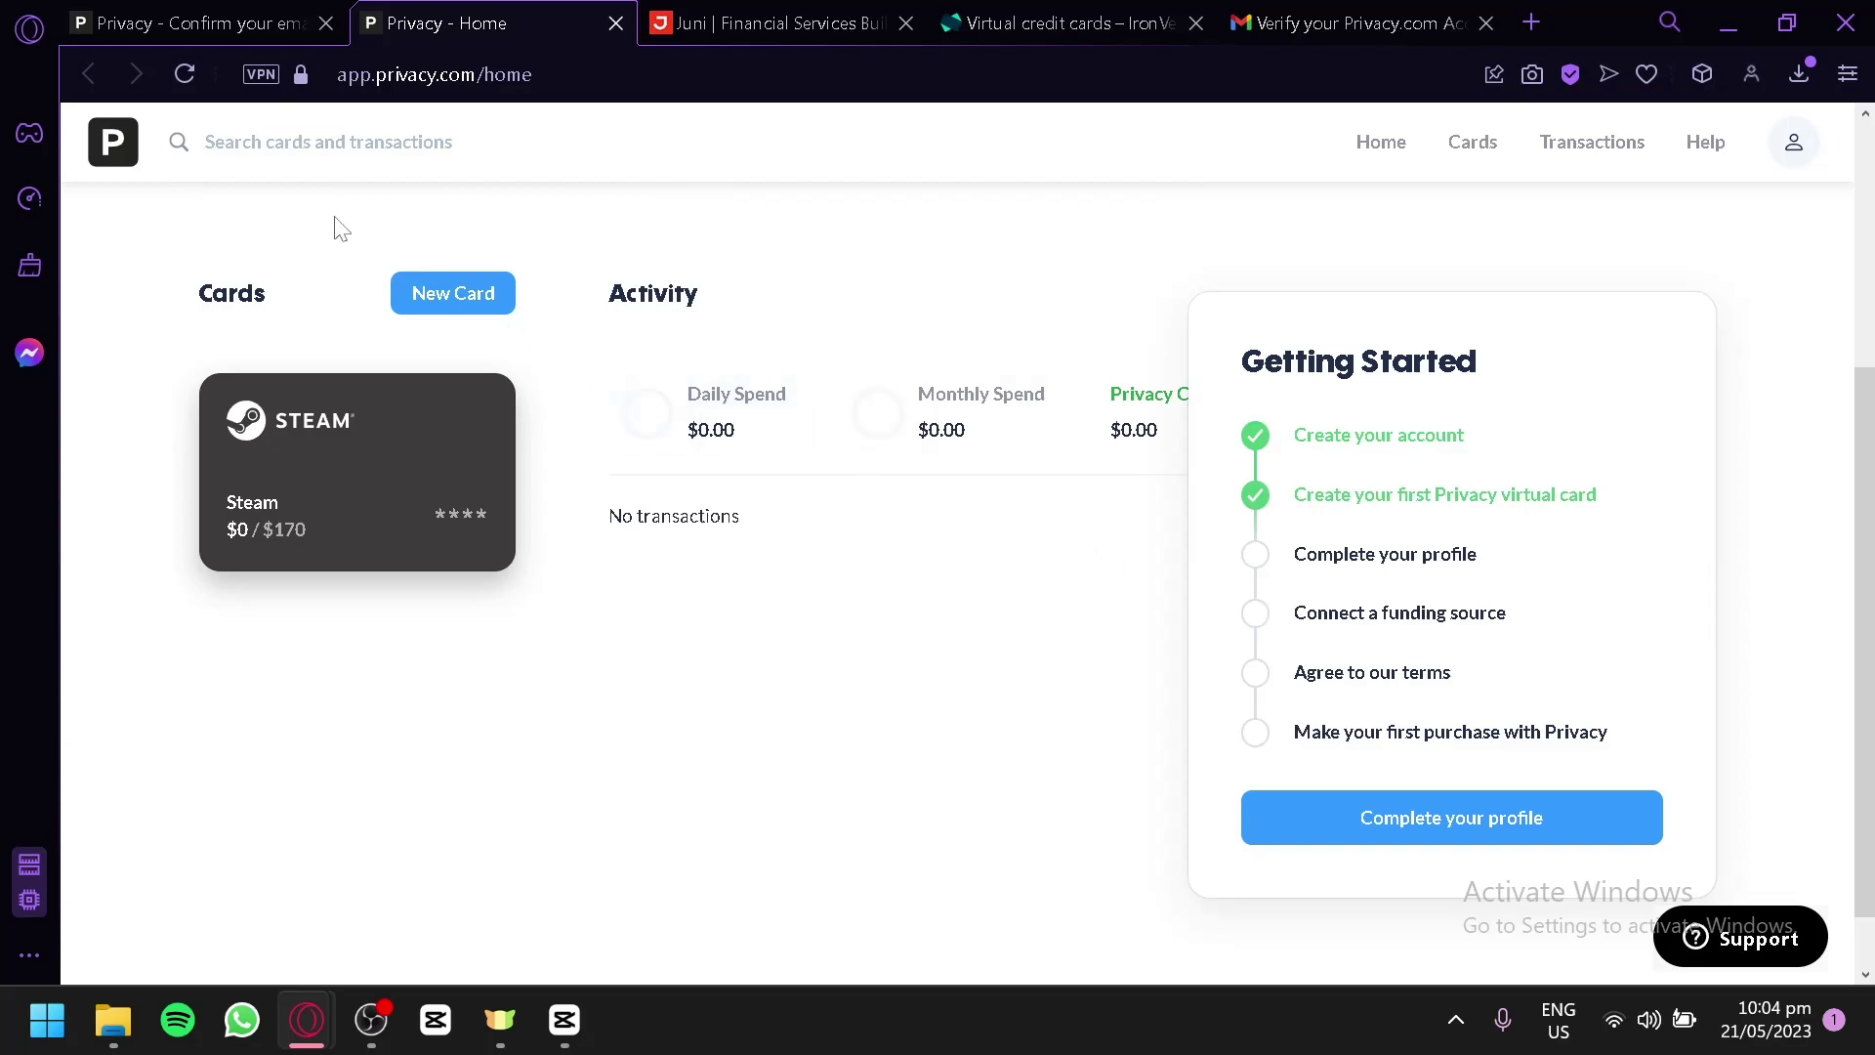
pyautogui.click(325, 23)
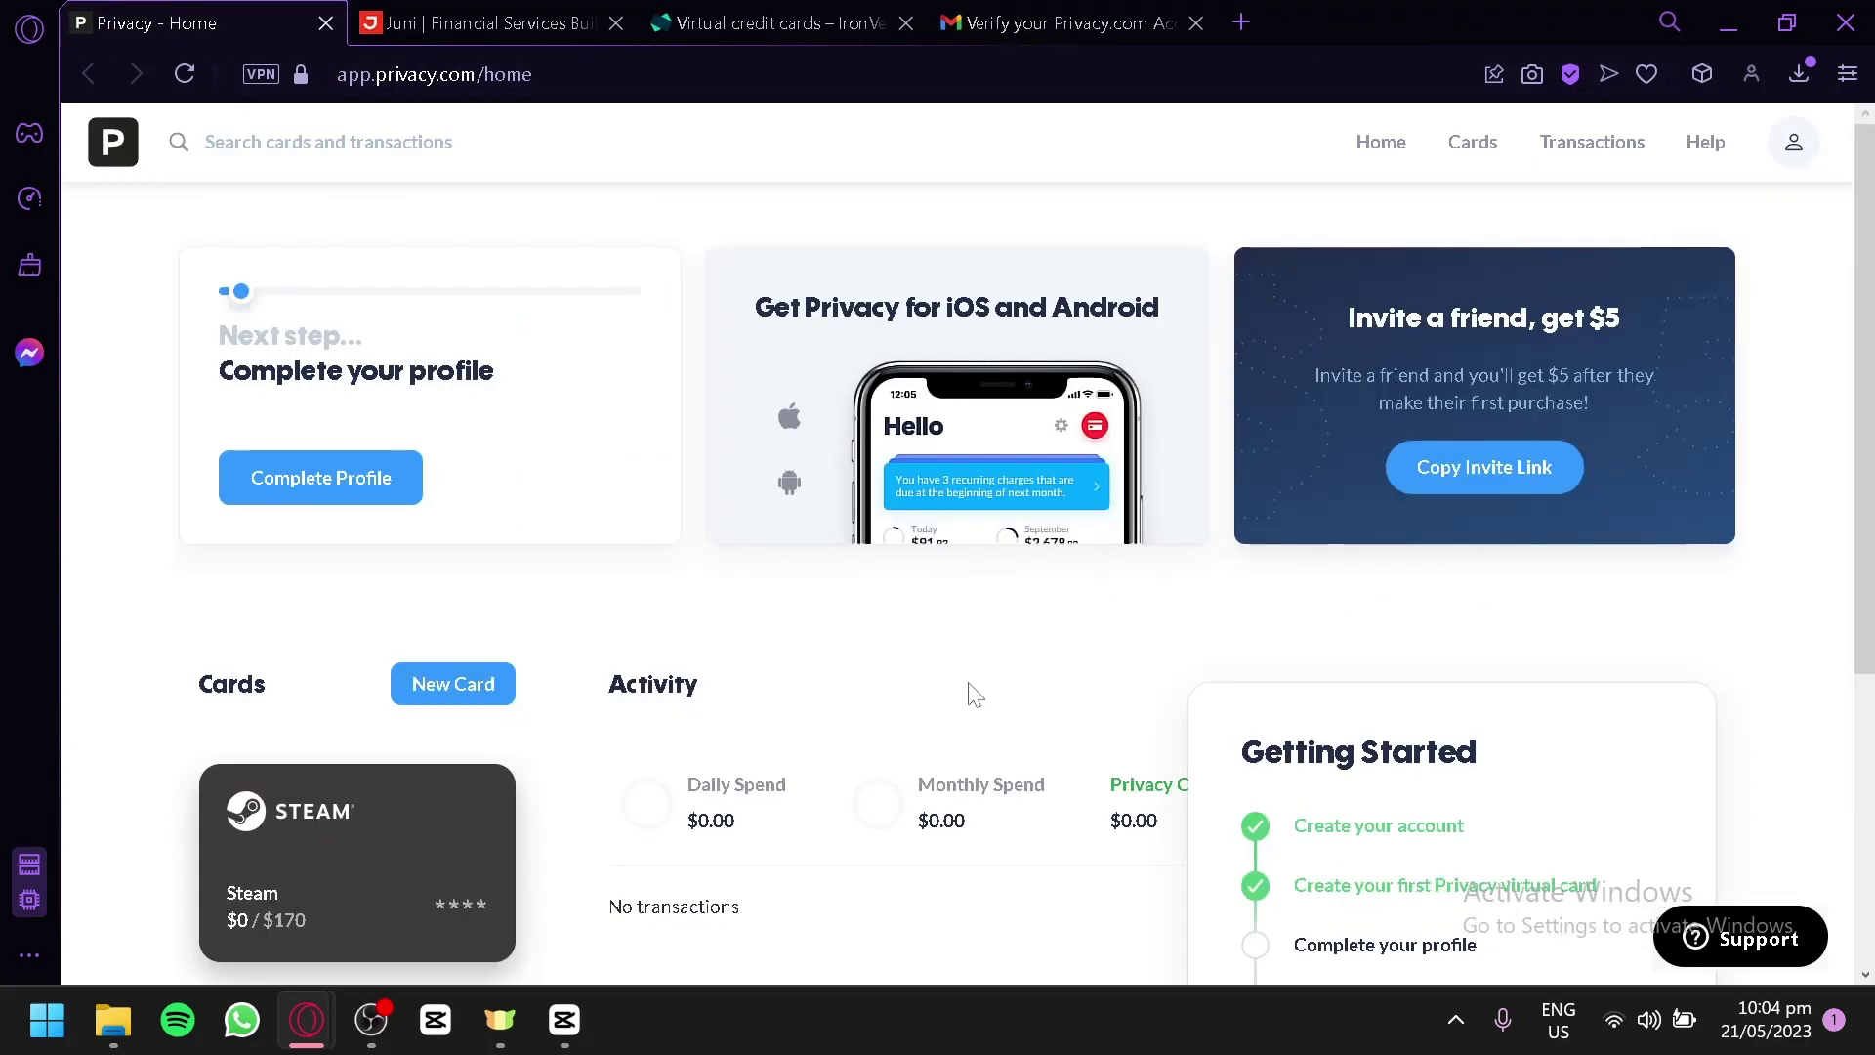
pyautogui.scroll(-2, 928, 684)
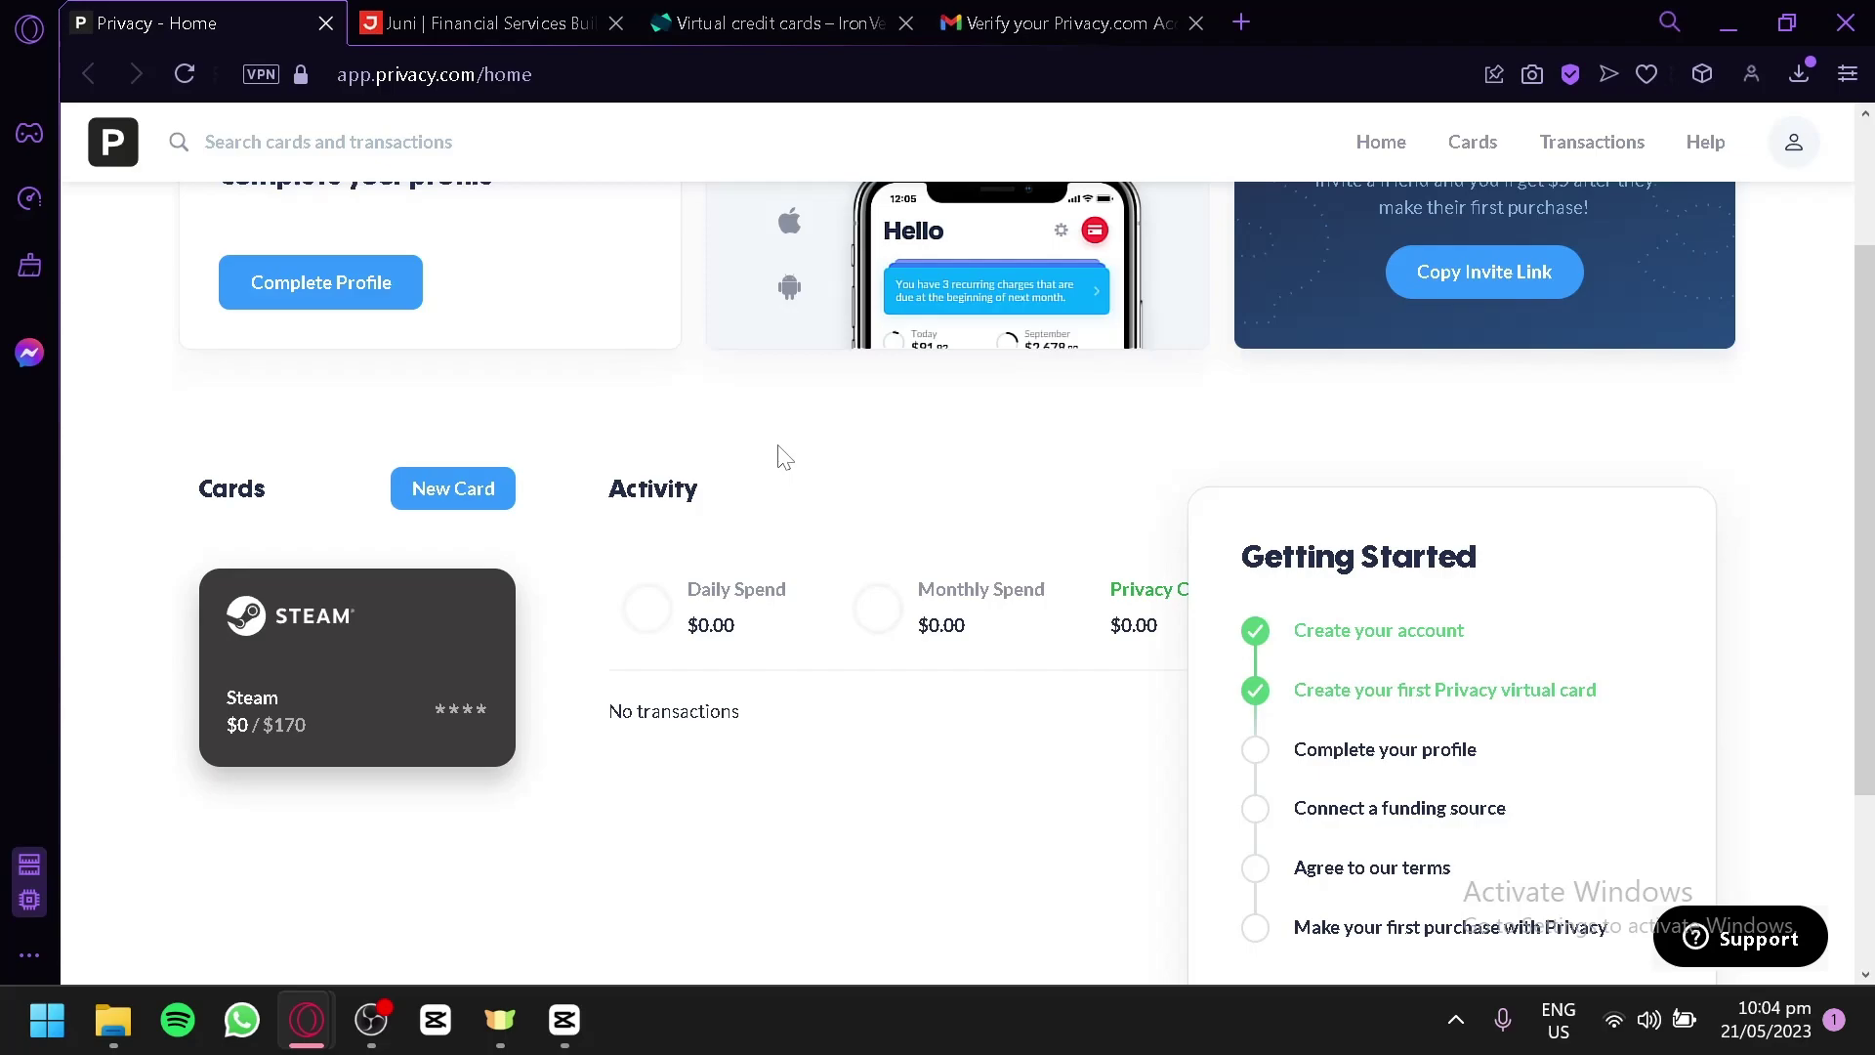
# Examine the Juni homepage for its virtual Mastercard cards, business accounts and financing, comparing it with the Privacy dashboard
pyautogui.click(531, 29)
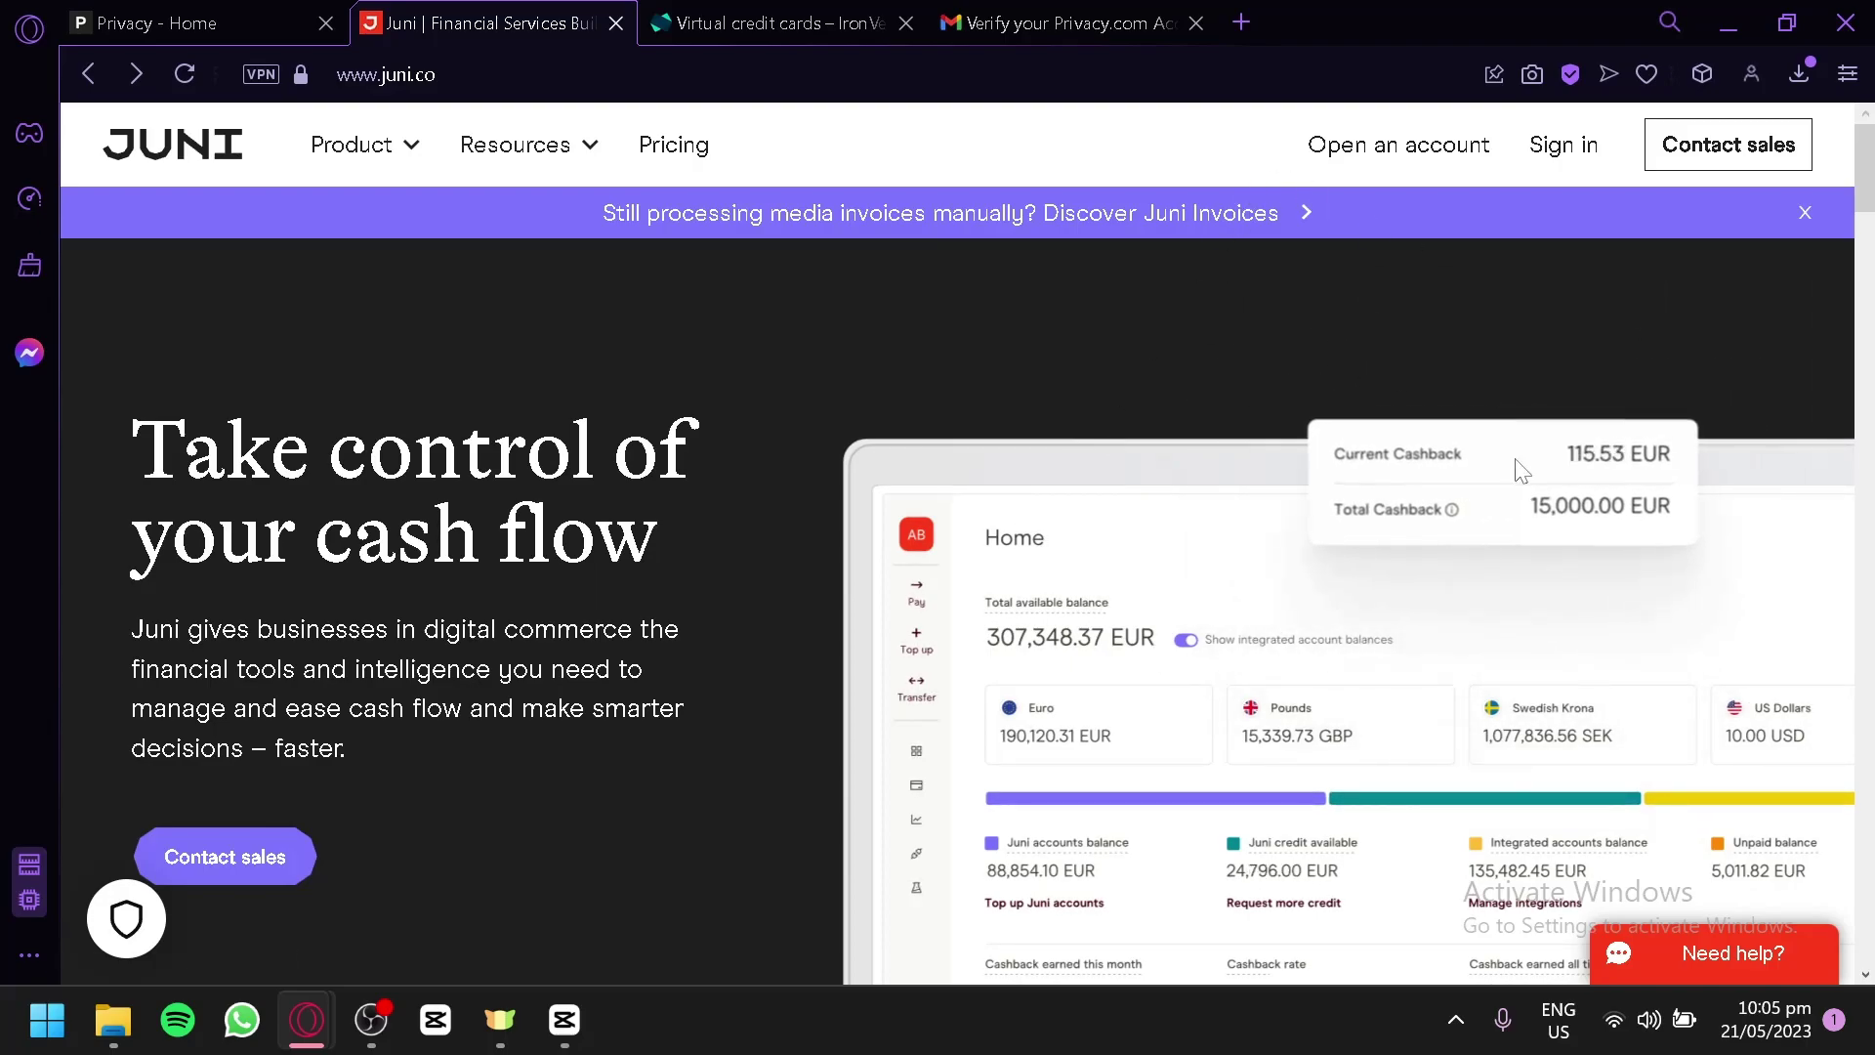
pyautogui.scroll(-10, 1514, 442)
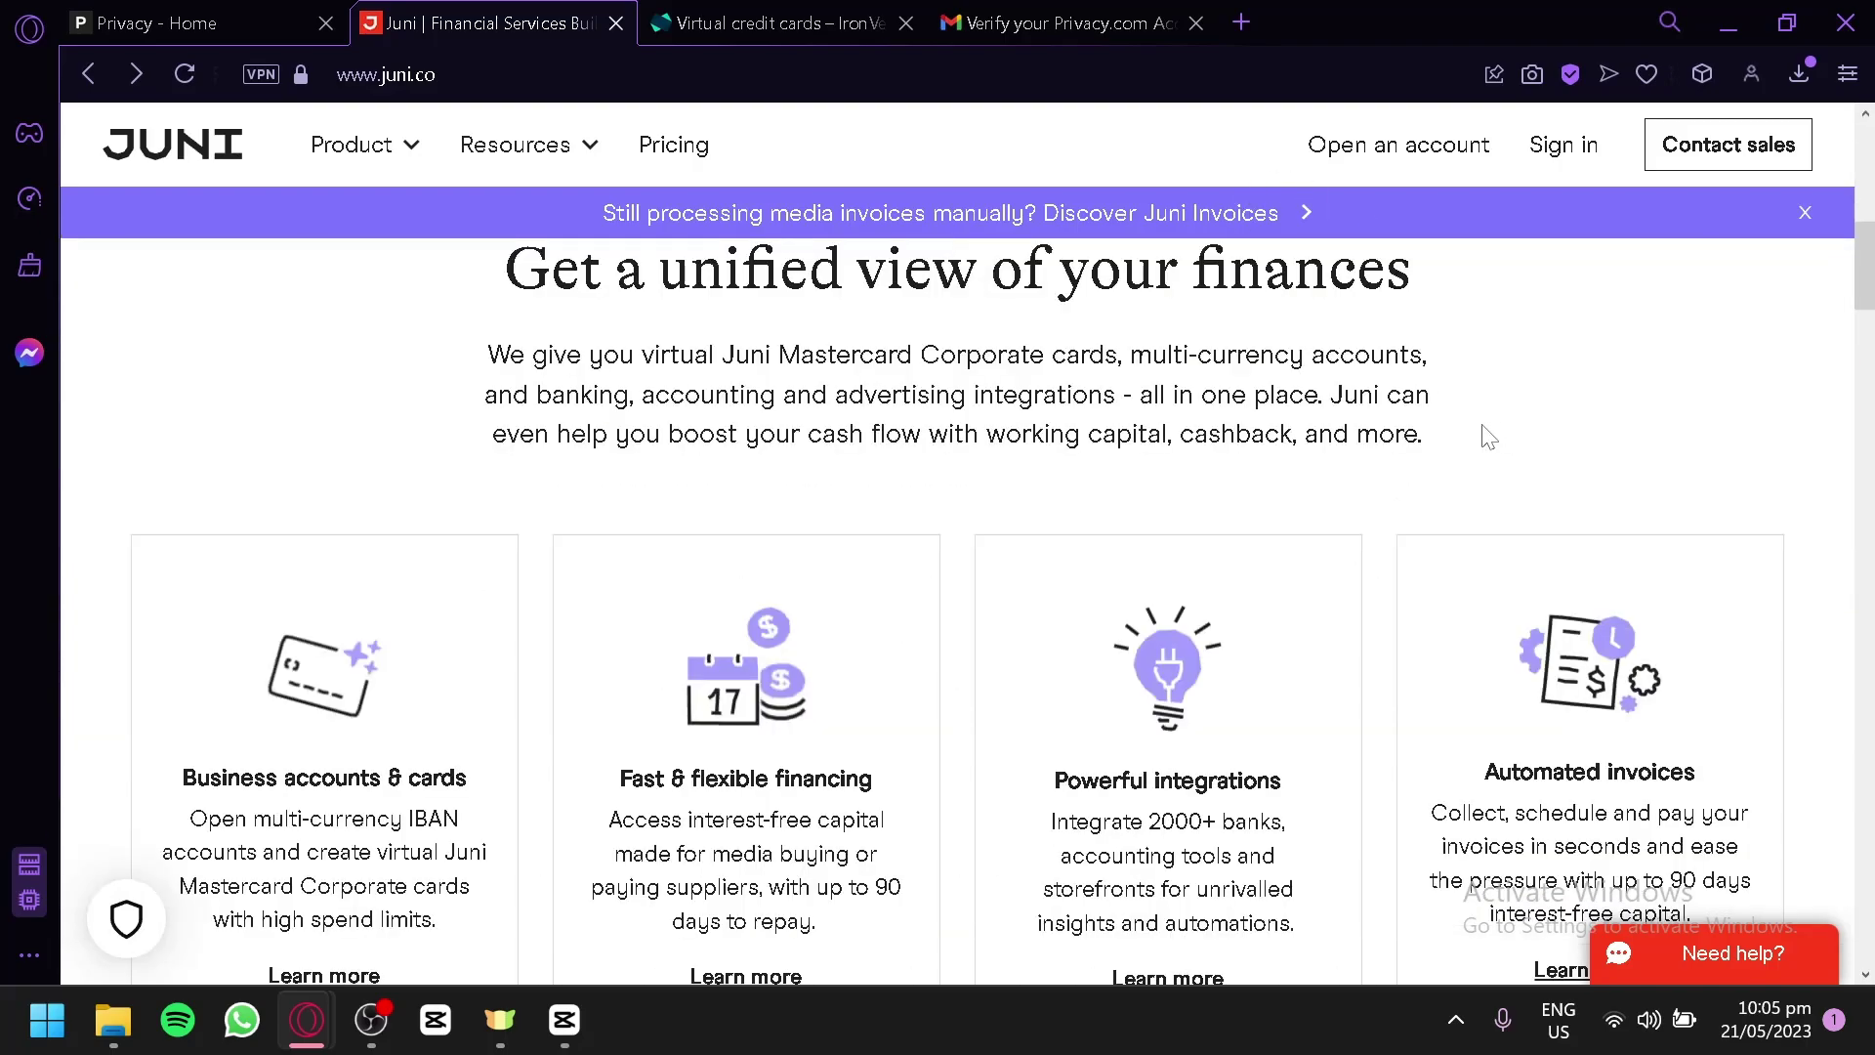
pyautogui.scroll(4, 1477, 435)
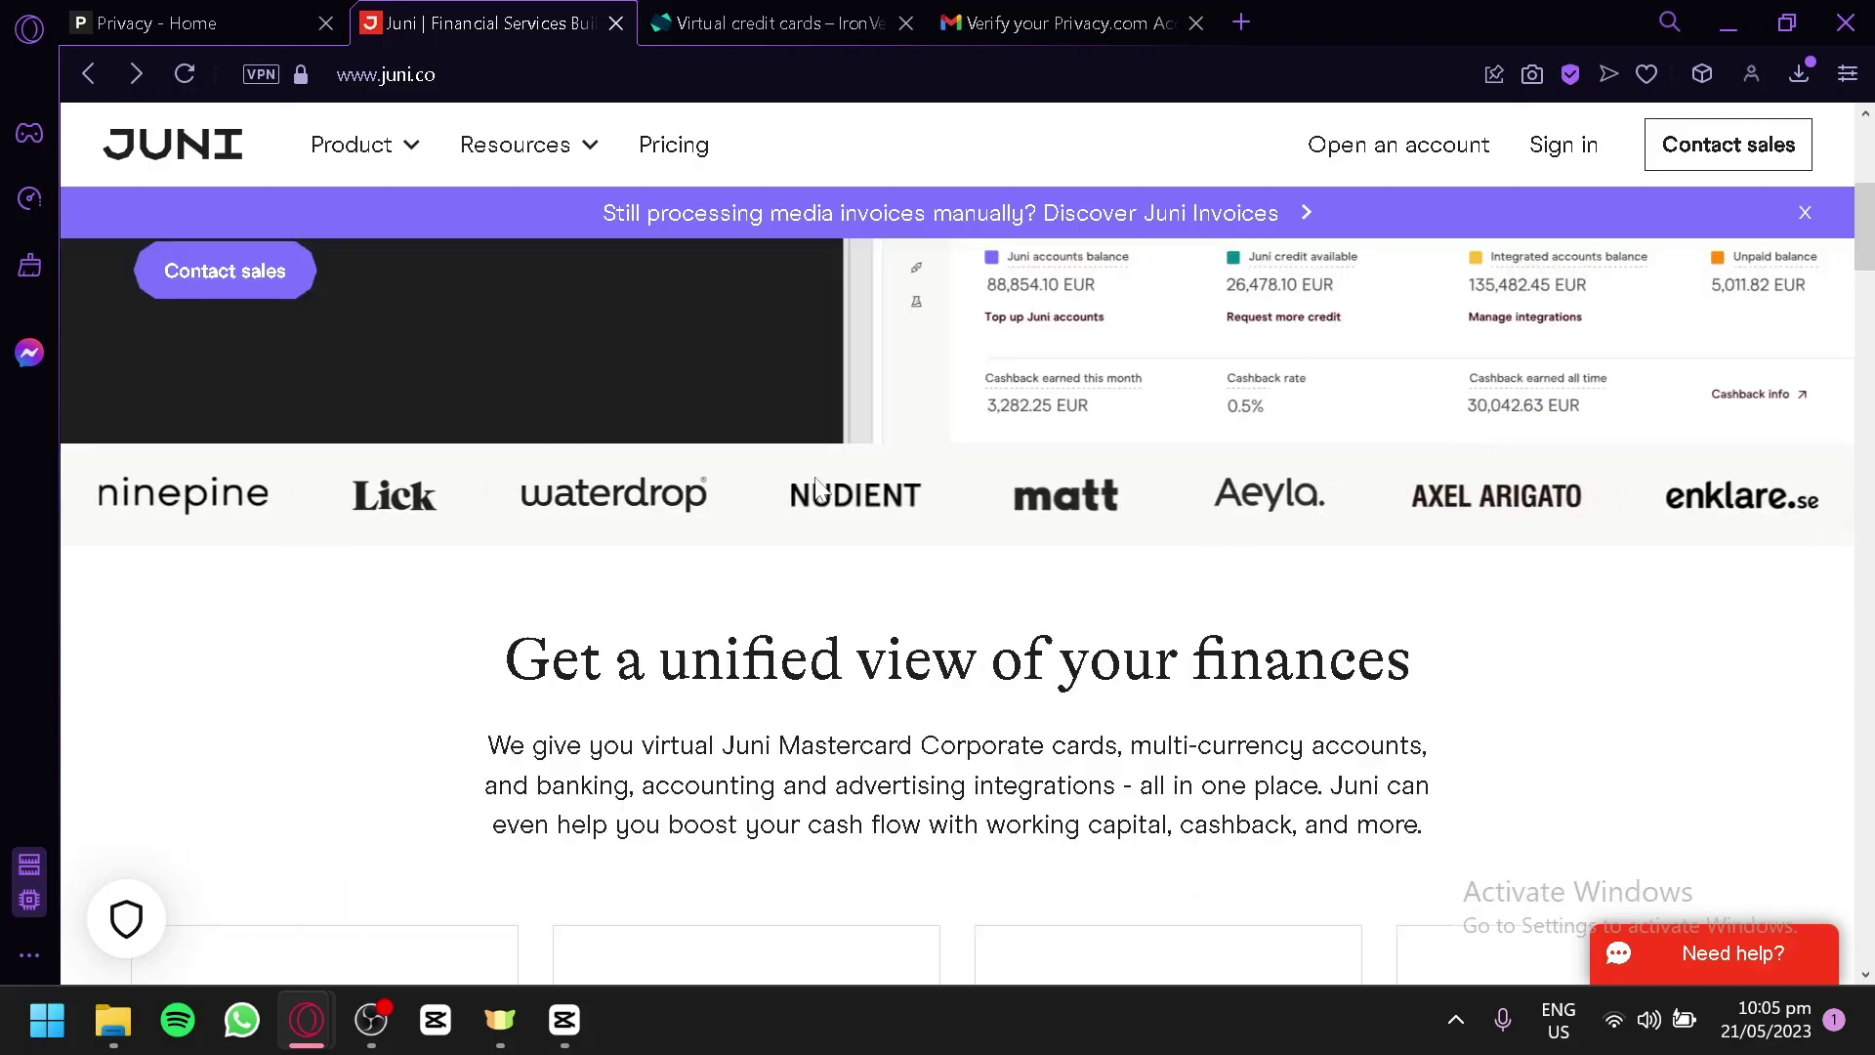
pyautogui.click(203, 12)
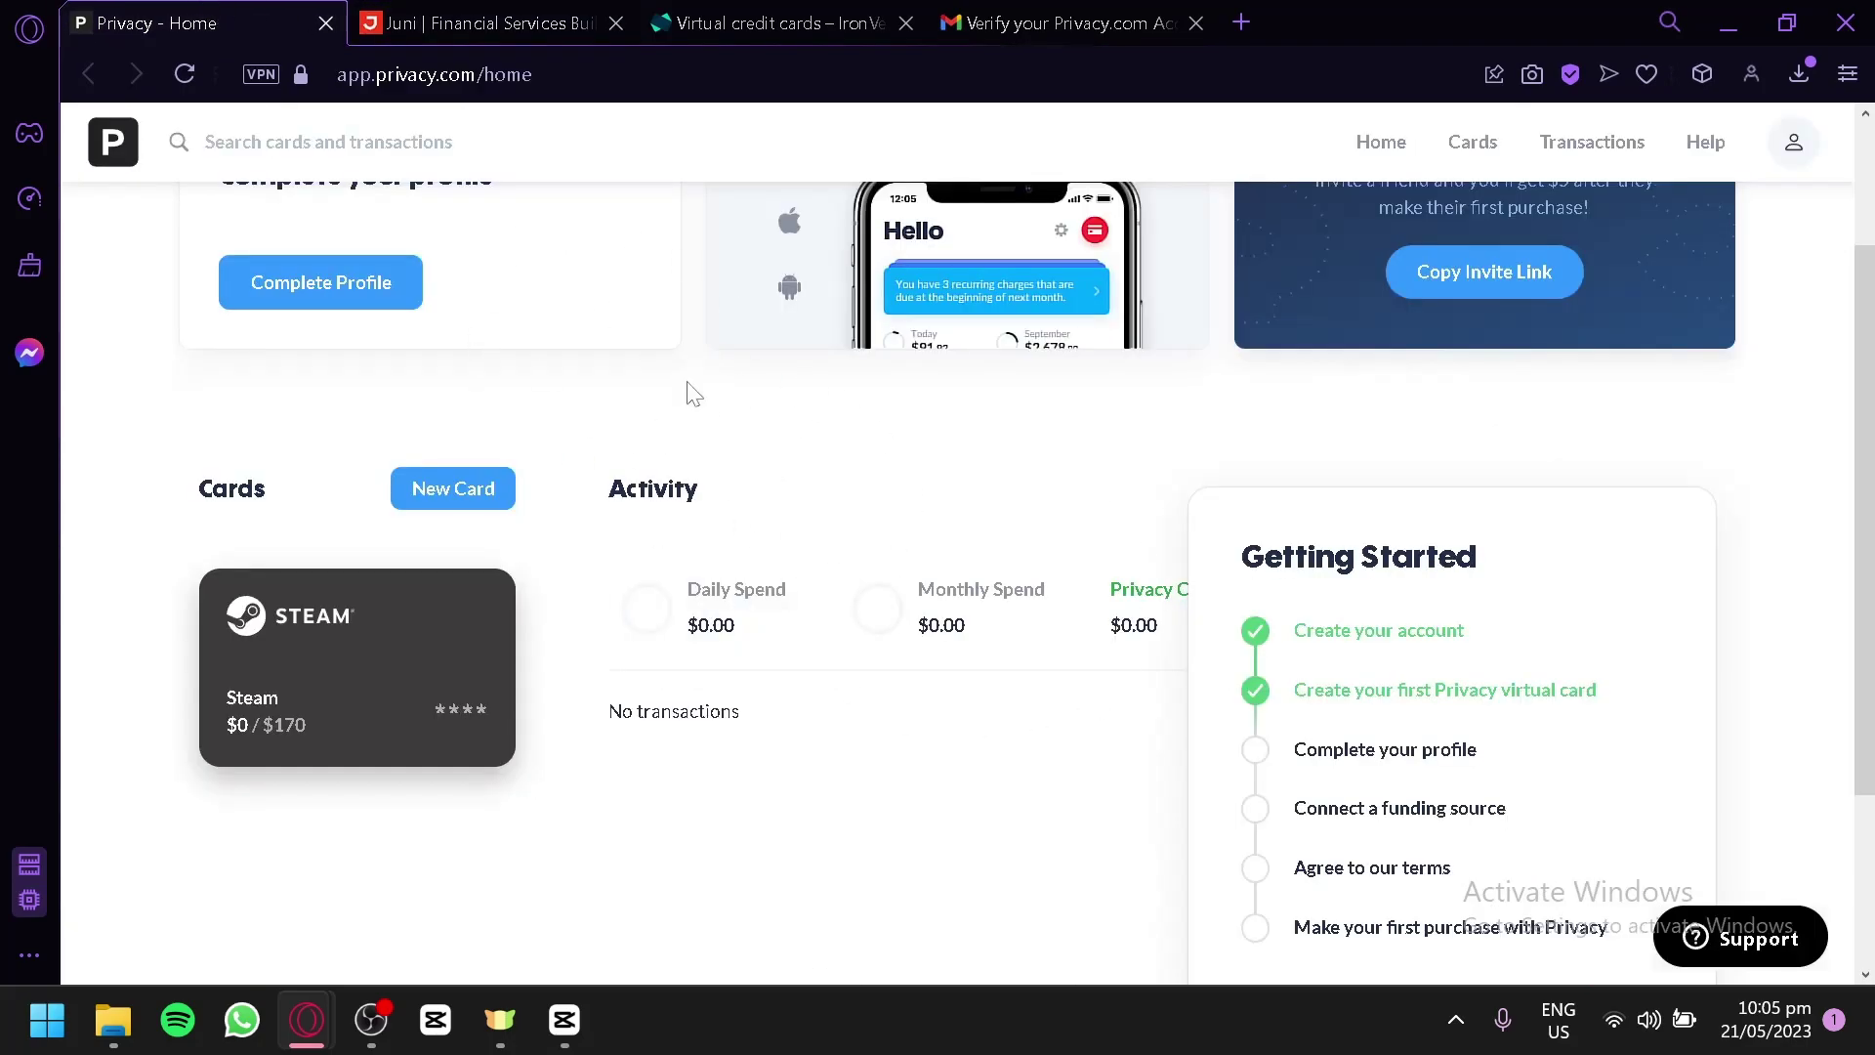
pyautogui.click(454, 12)
pyautogui.scroll(-15, 938, 479)
pyautogui.scroll(5, 849, 455)
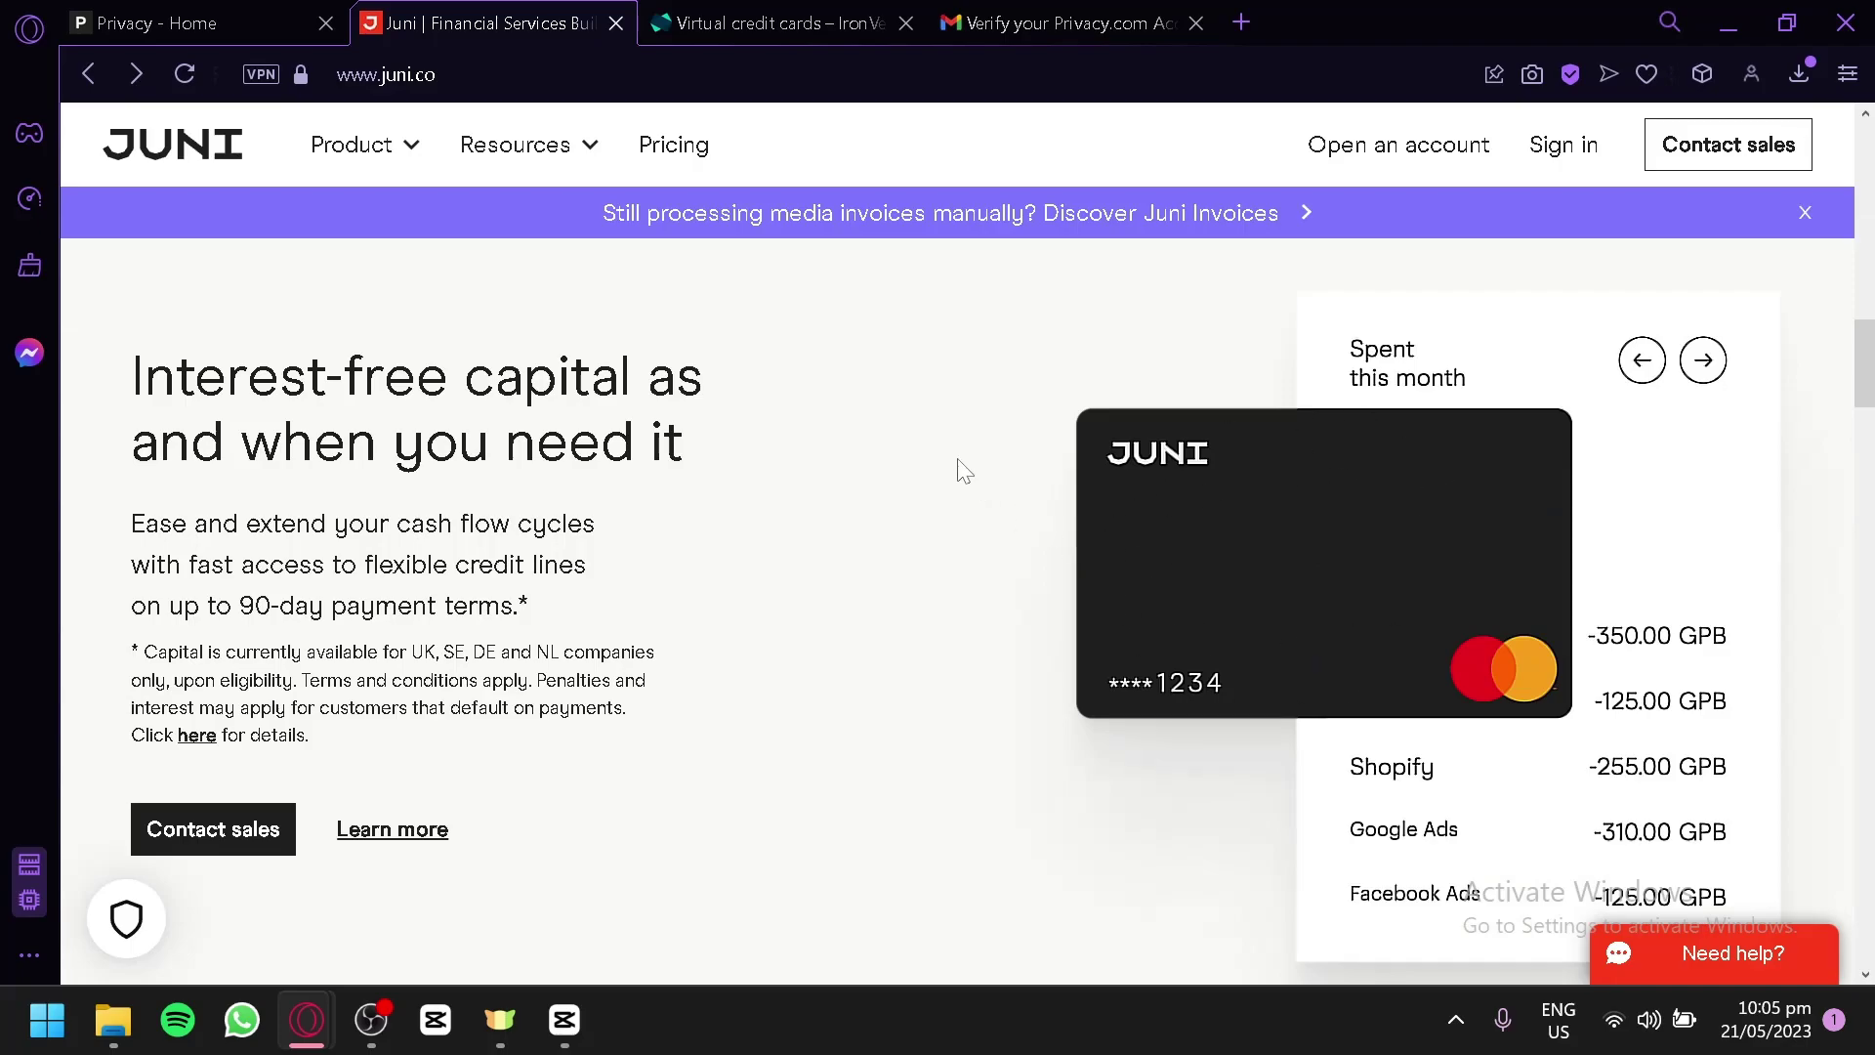
# Examine IronVest's virtual credit cards page, covering the masked card benefits and the instructions for getting a card
pyautogui.click(891, 17)
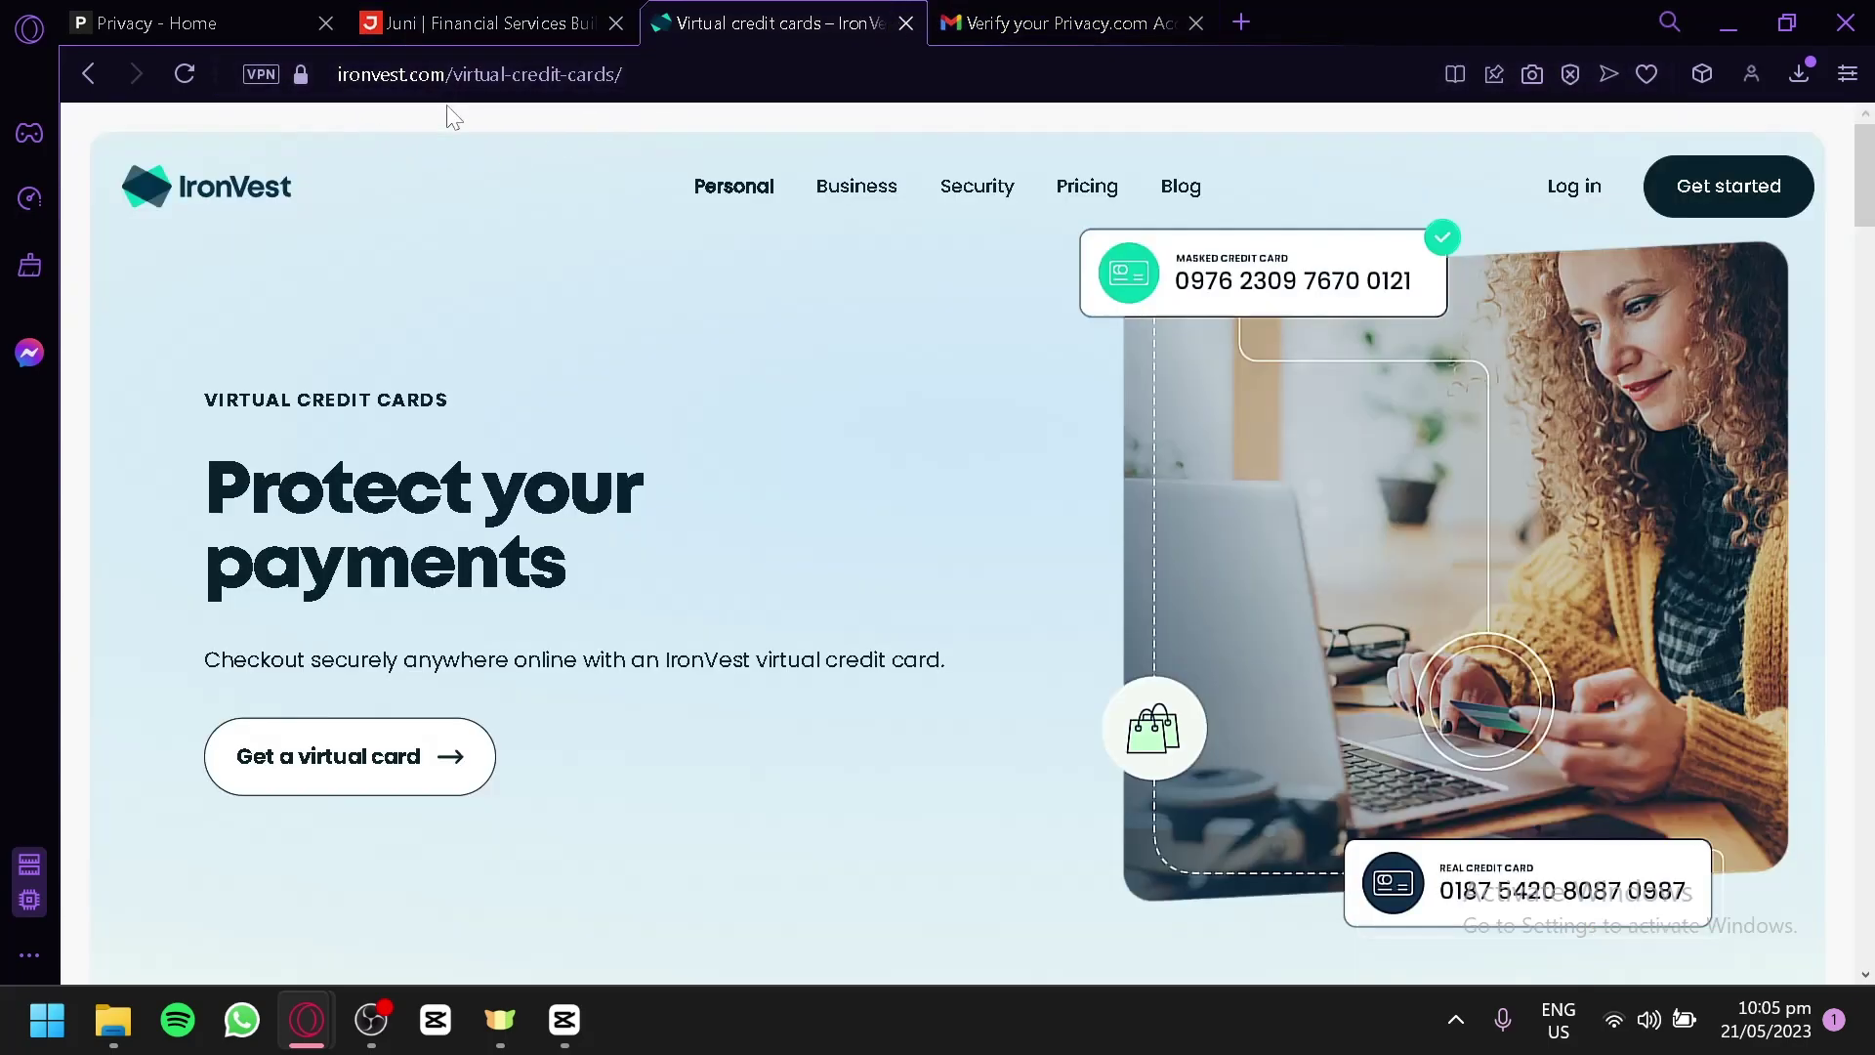
pyautogui.click(487, 22)
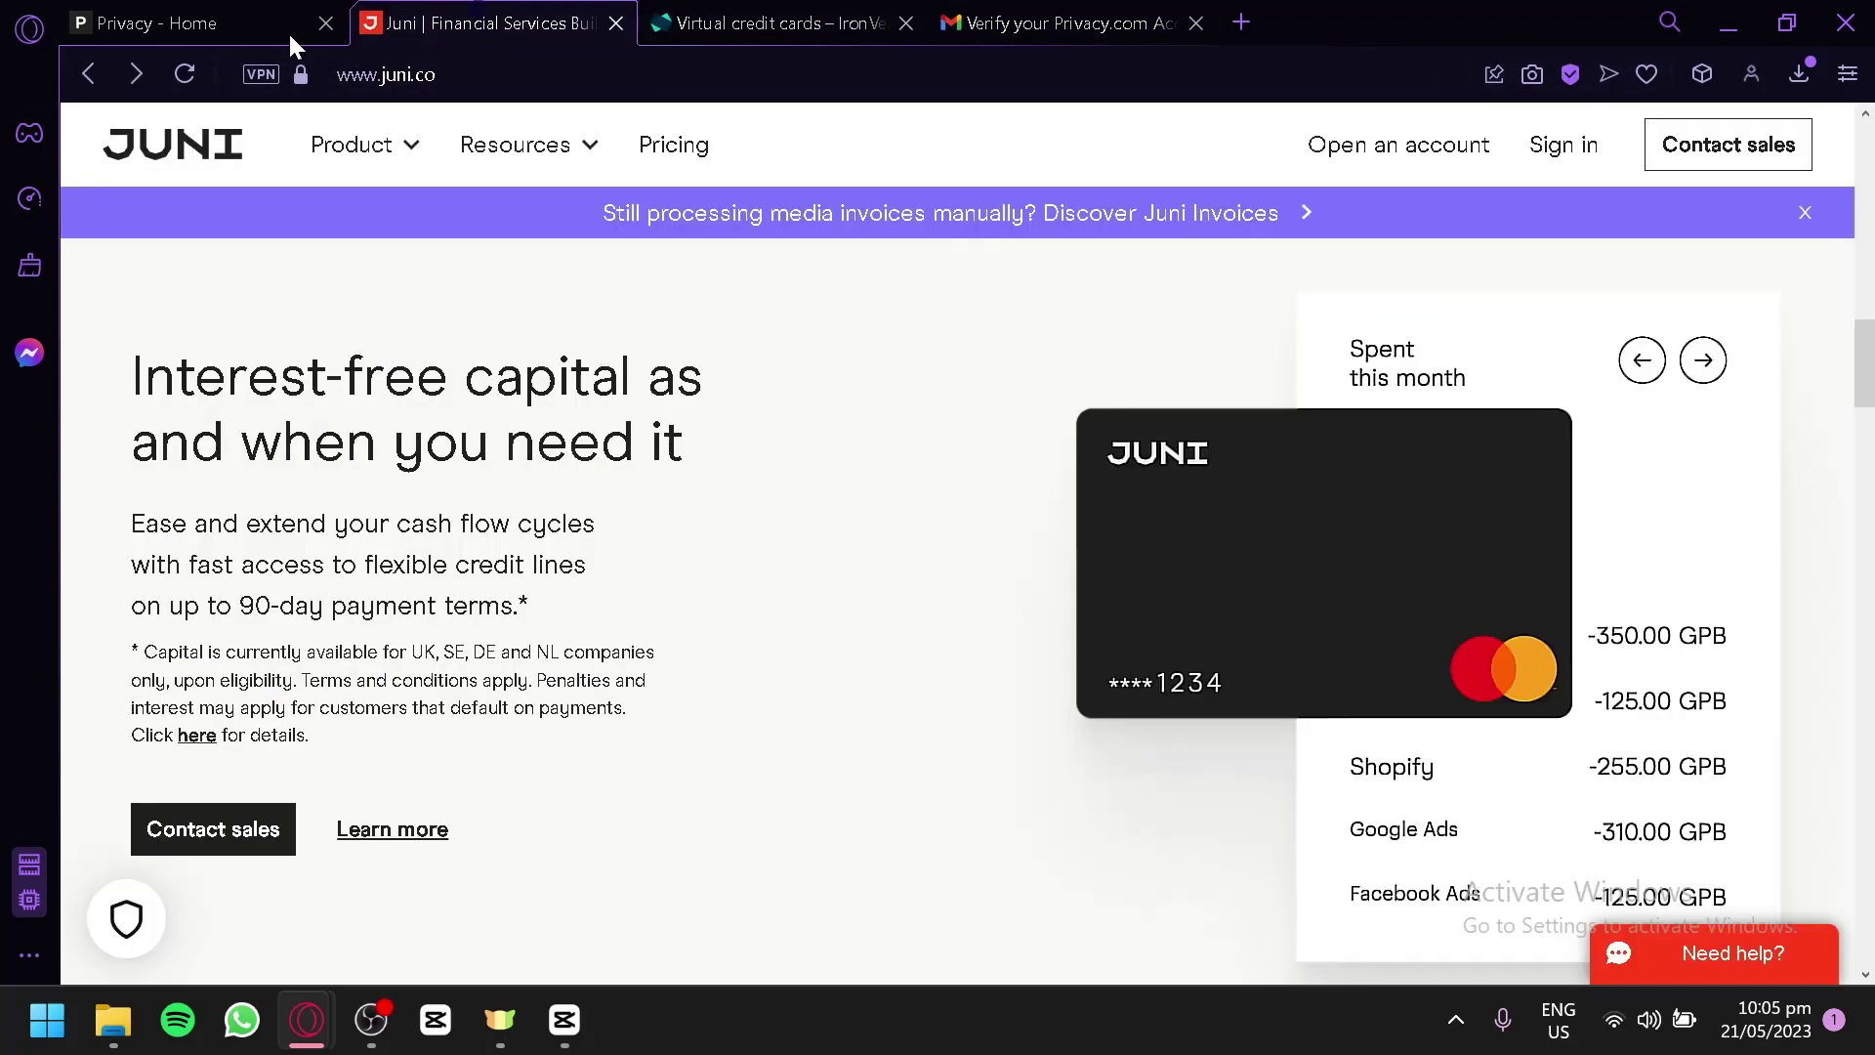
pyautogui.click(188, 21)
pyautogui.click(804, 20)
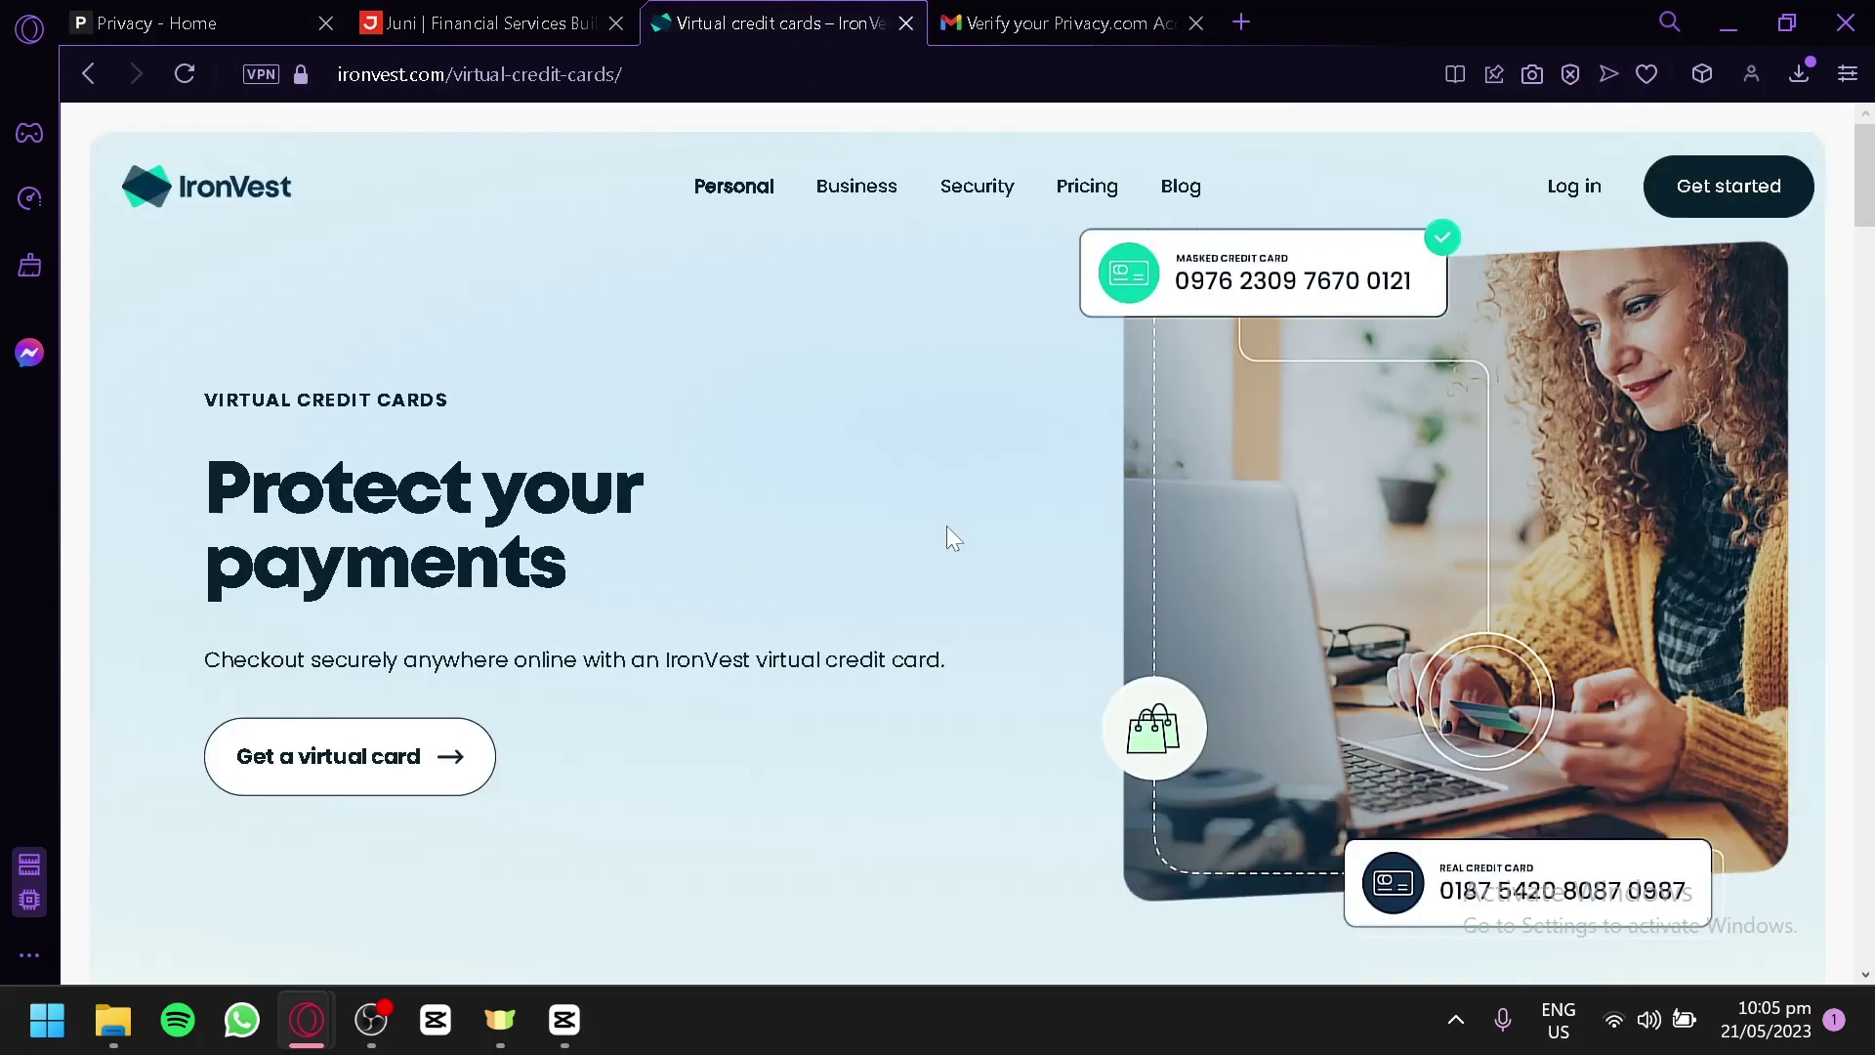
pyautogui.scroll(-15, 947, 528)
pyautogui.scroll(5, 953, 537)
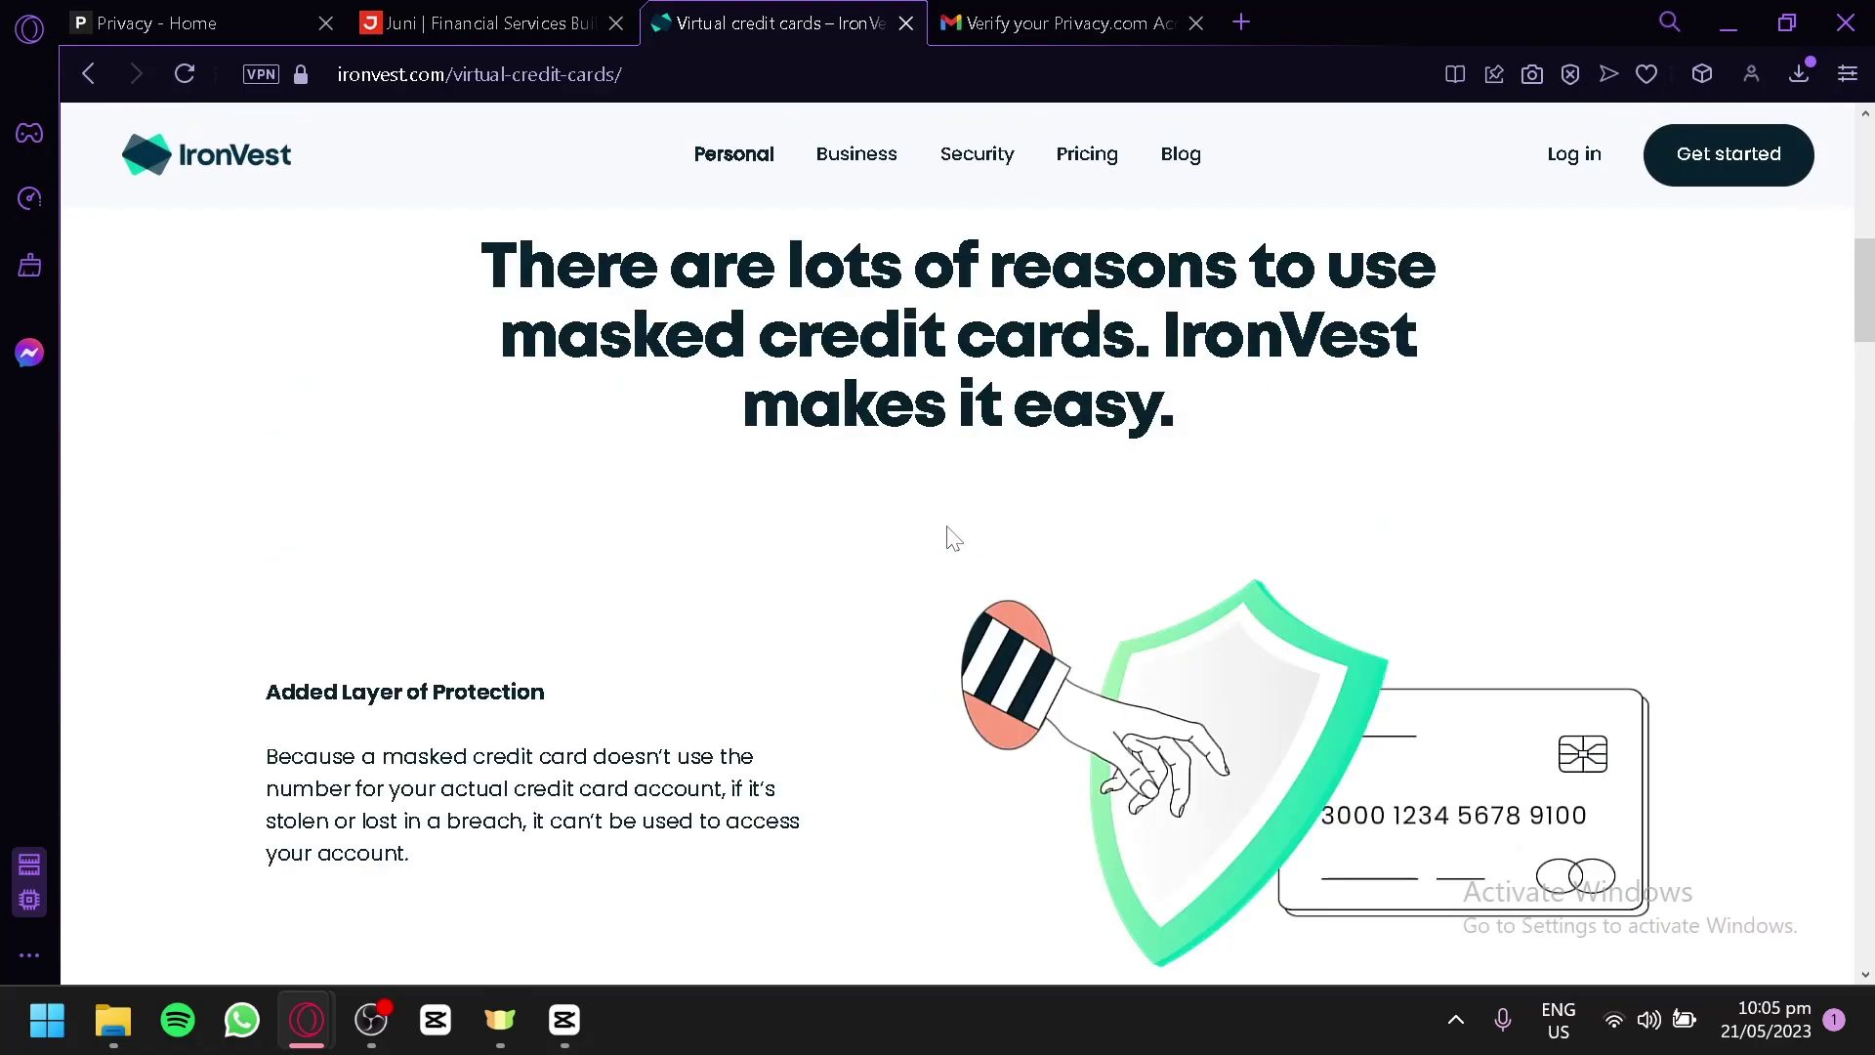
pyautogui.scroll(-2, 948, 545)
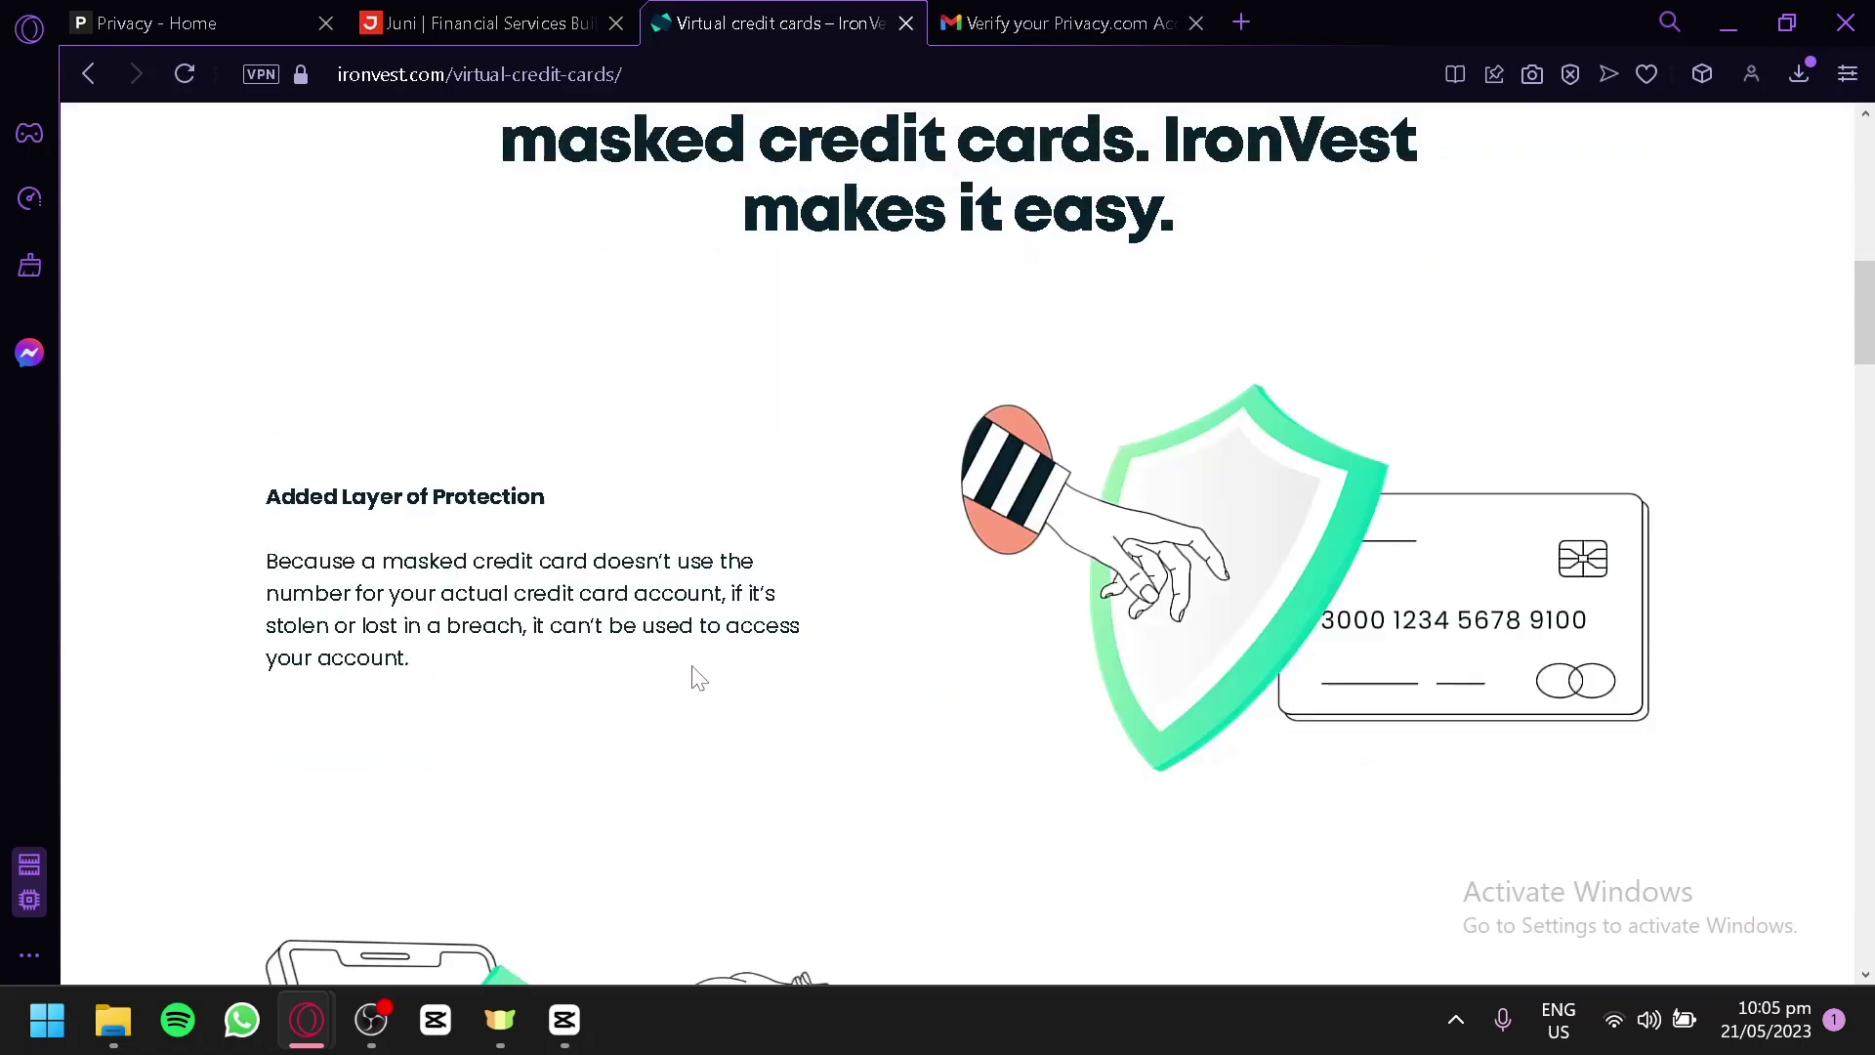
pyautogui.scroll(-4, 805, 572)
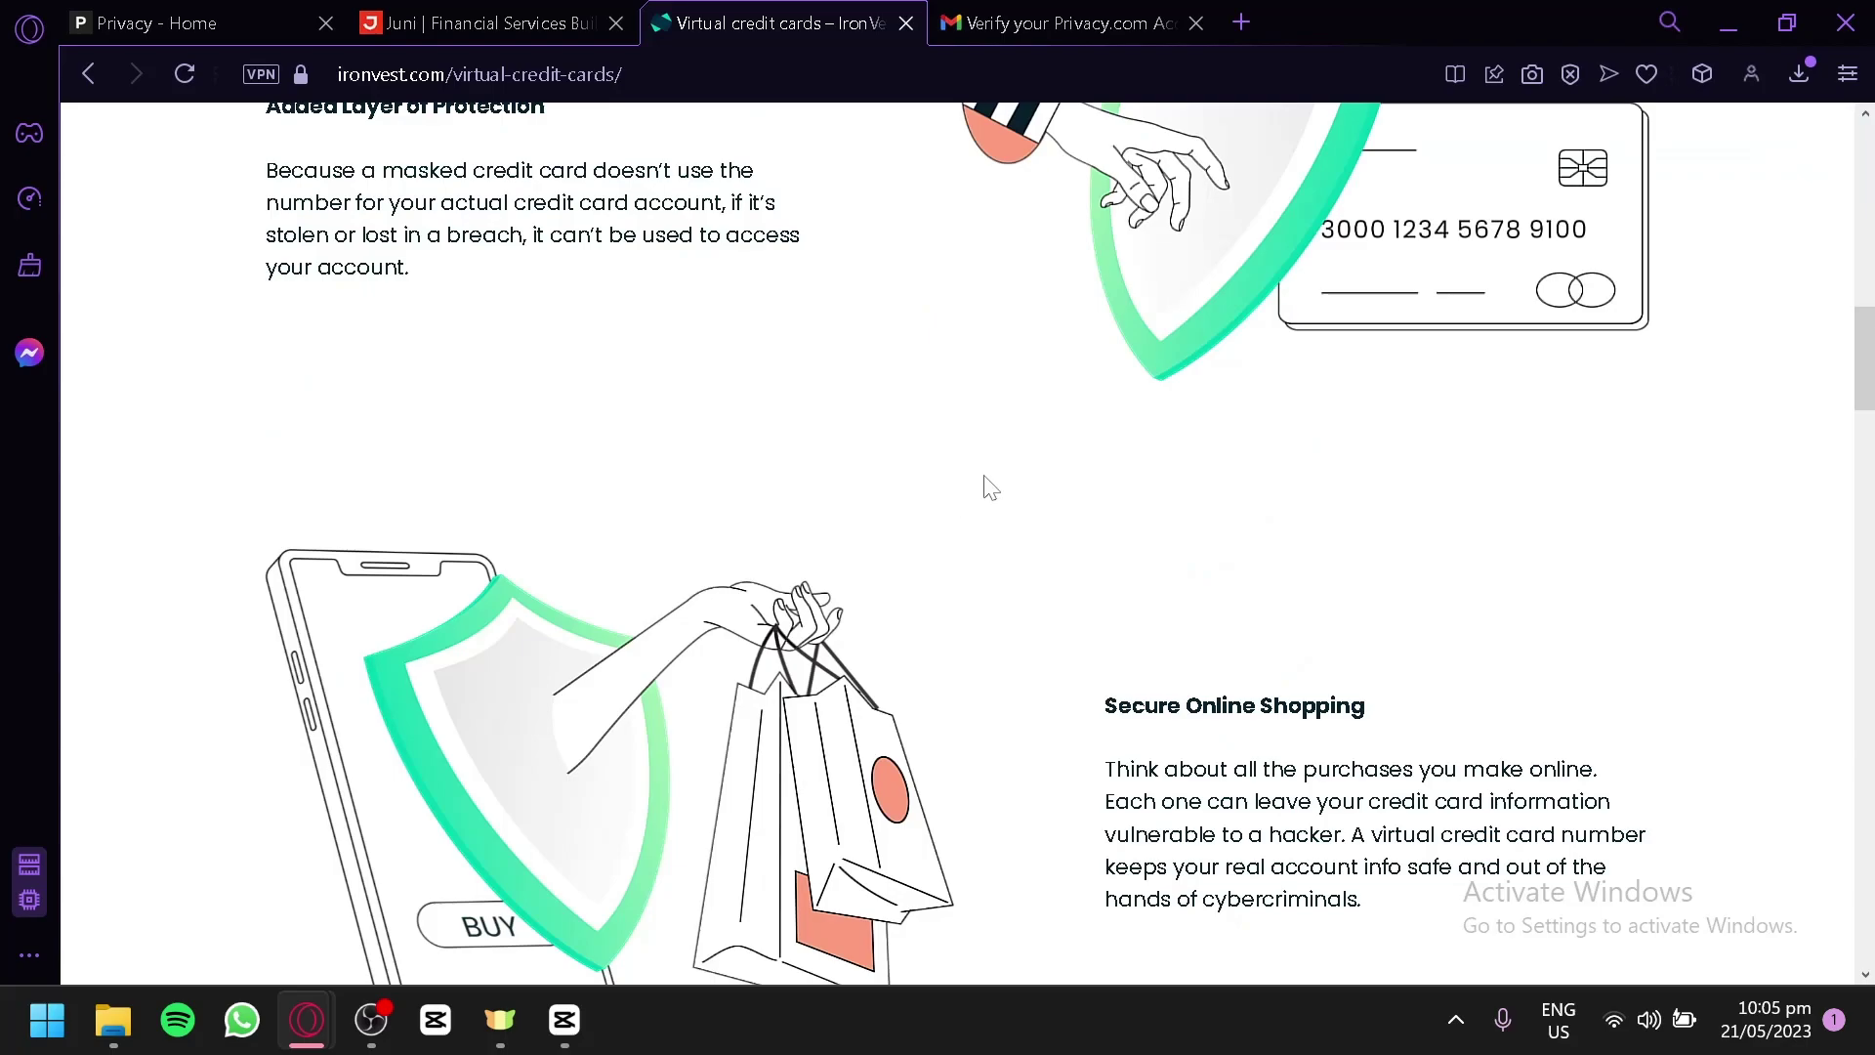
pyautogui.scroll(-4, 987, 493)
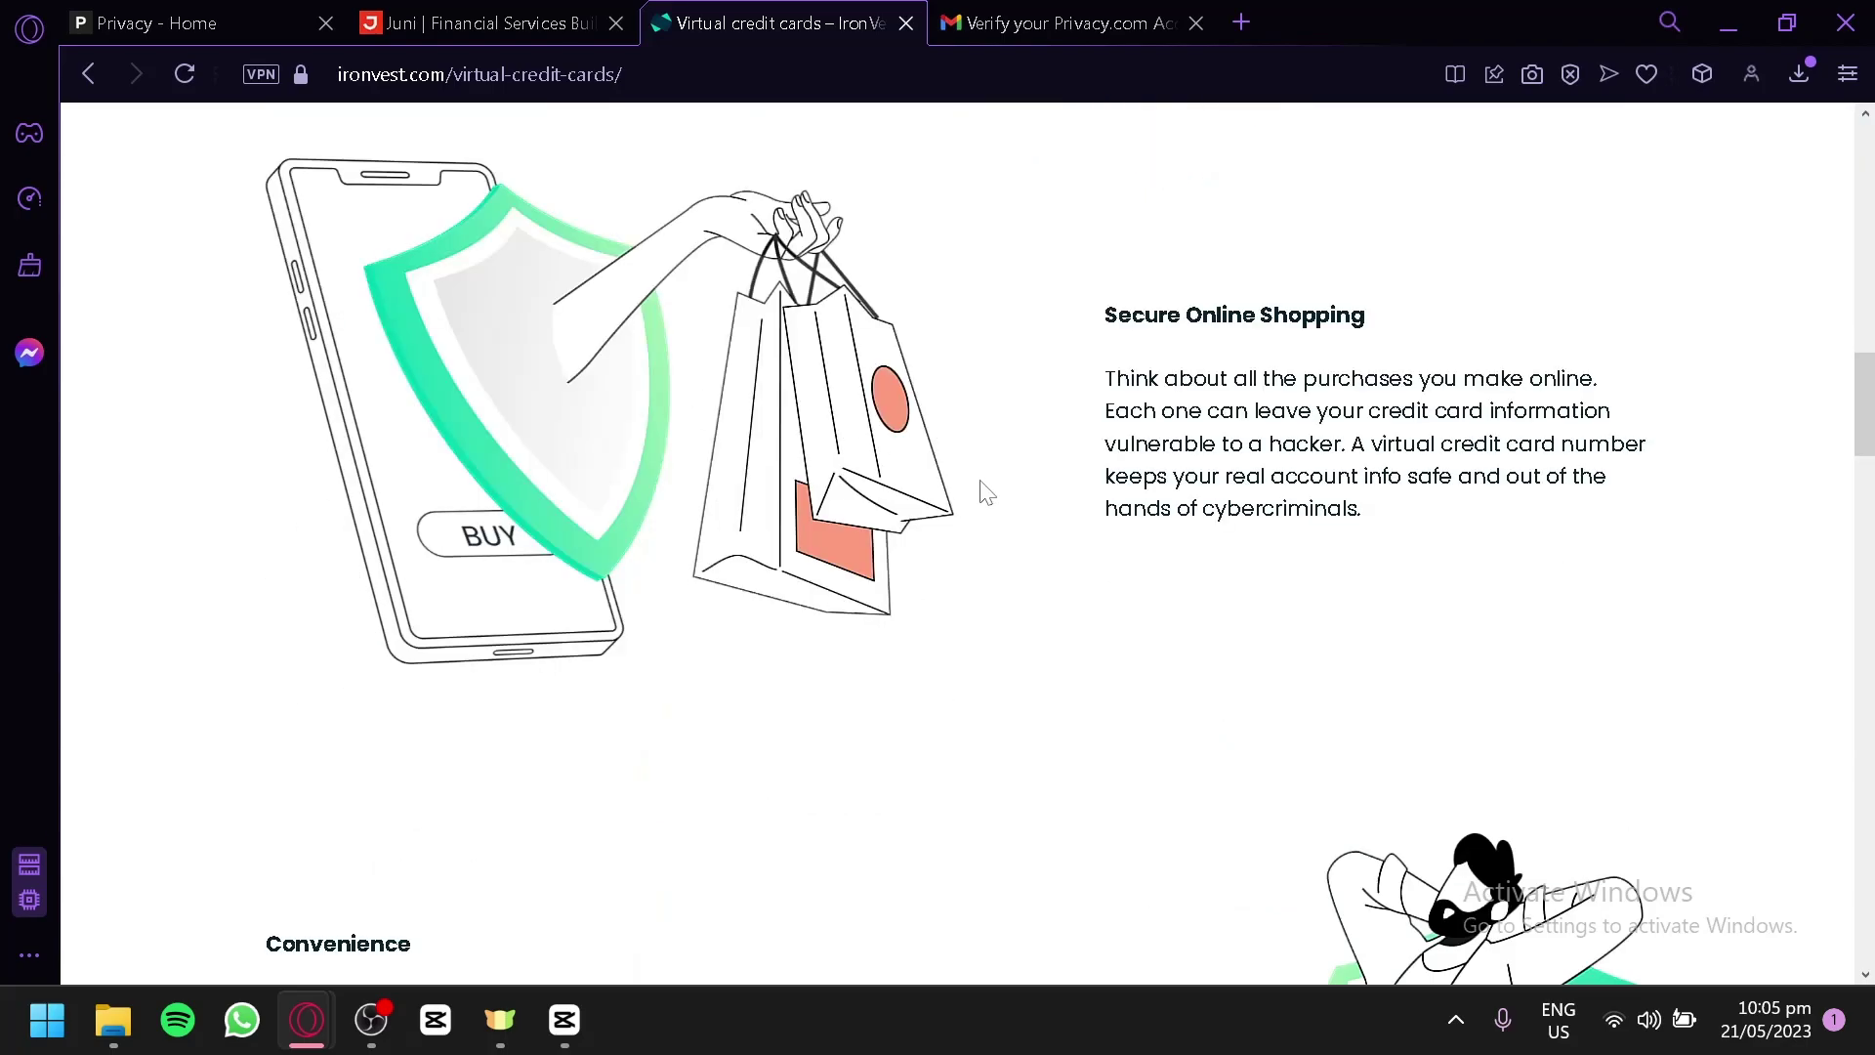
pyautogui.scroll(-4, 986, 493)
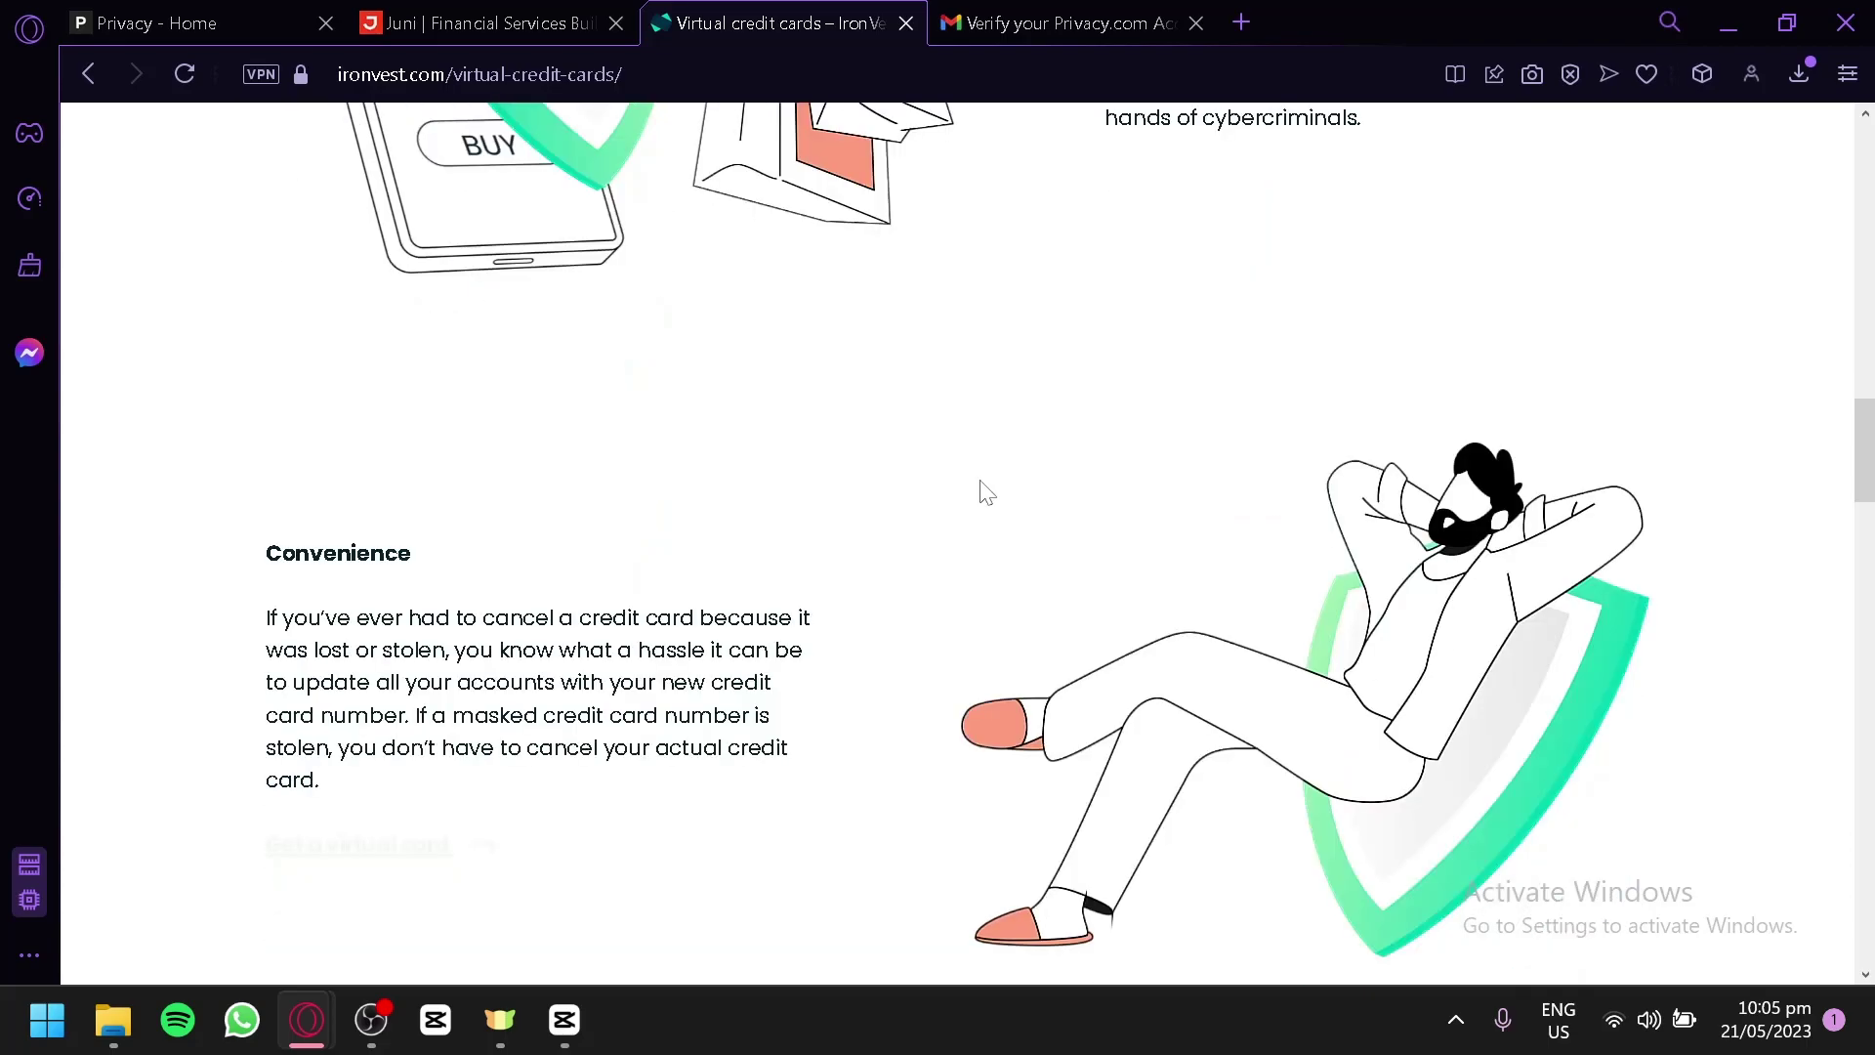
pyautogui.scroll(-5, 986, 493)
pyautogui.scroll(9, 992, 473)
pyautogui.scroll(-13, 993, 473)
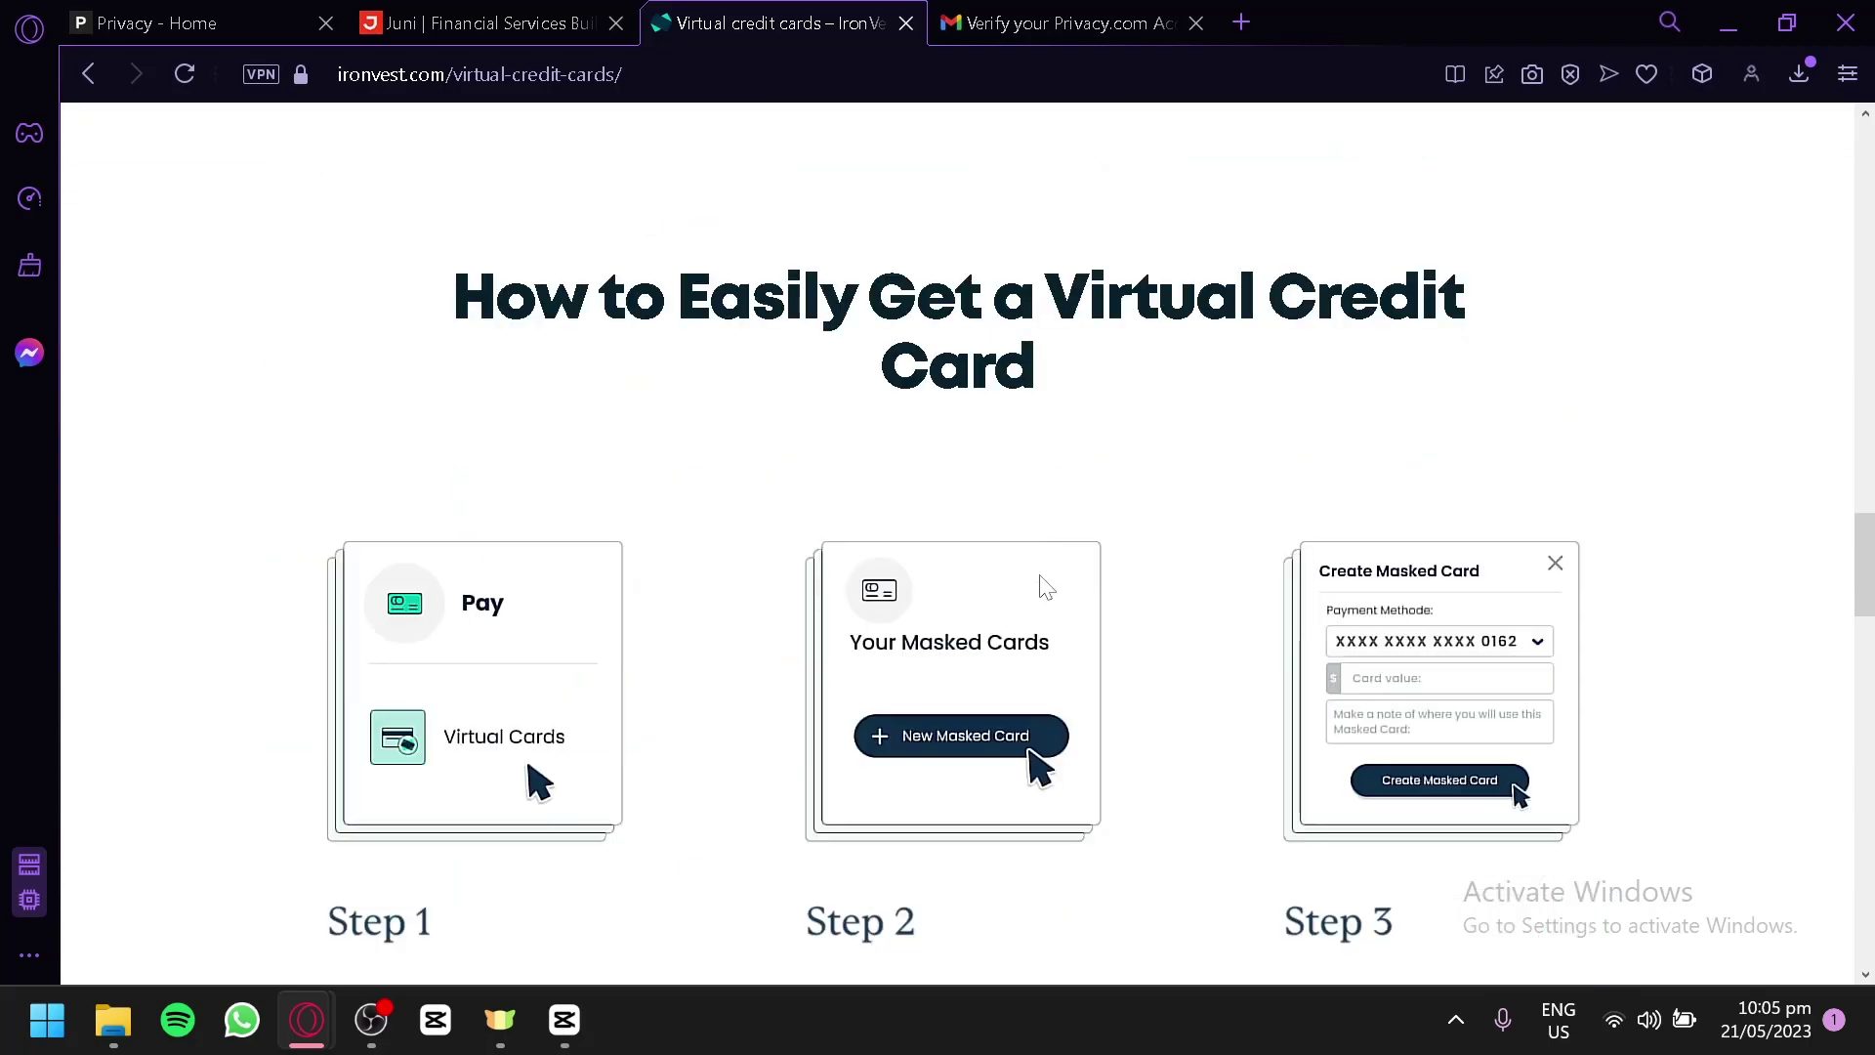
pyautogui.scroll(20, 1043, 586)
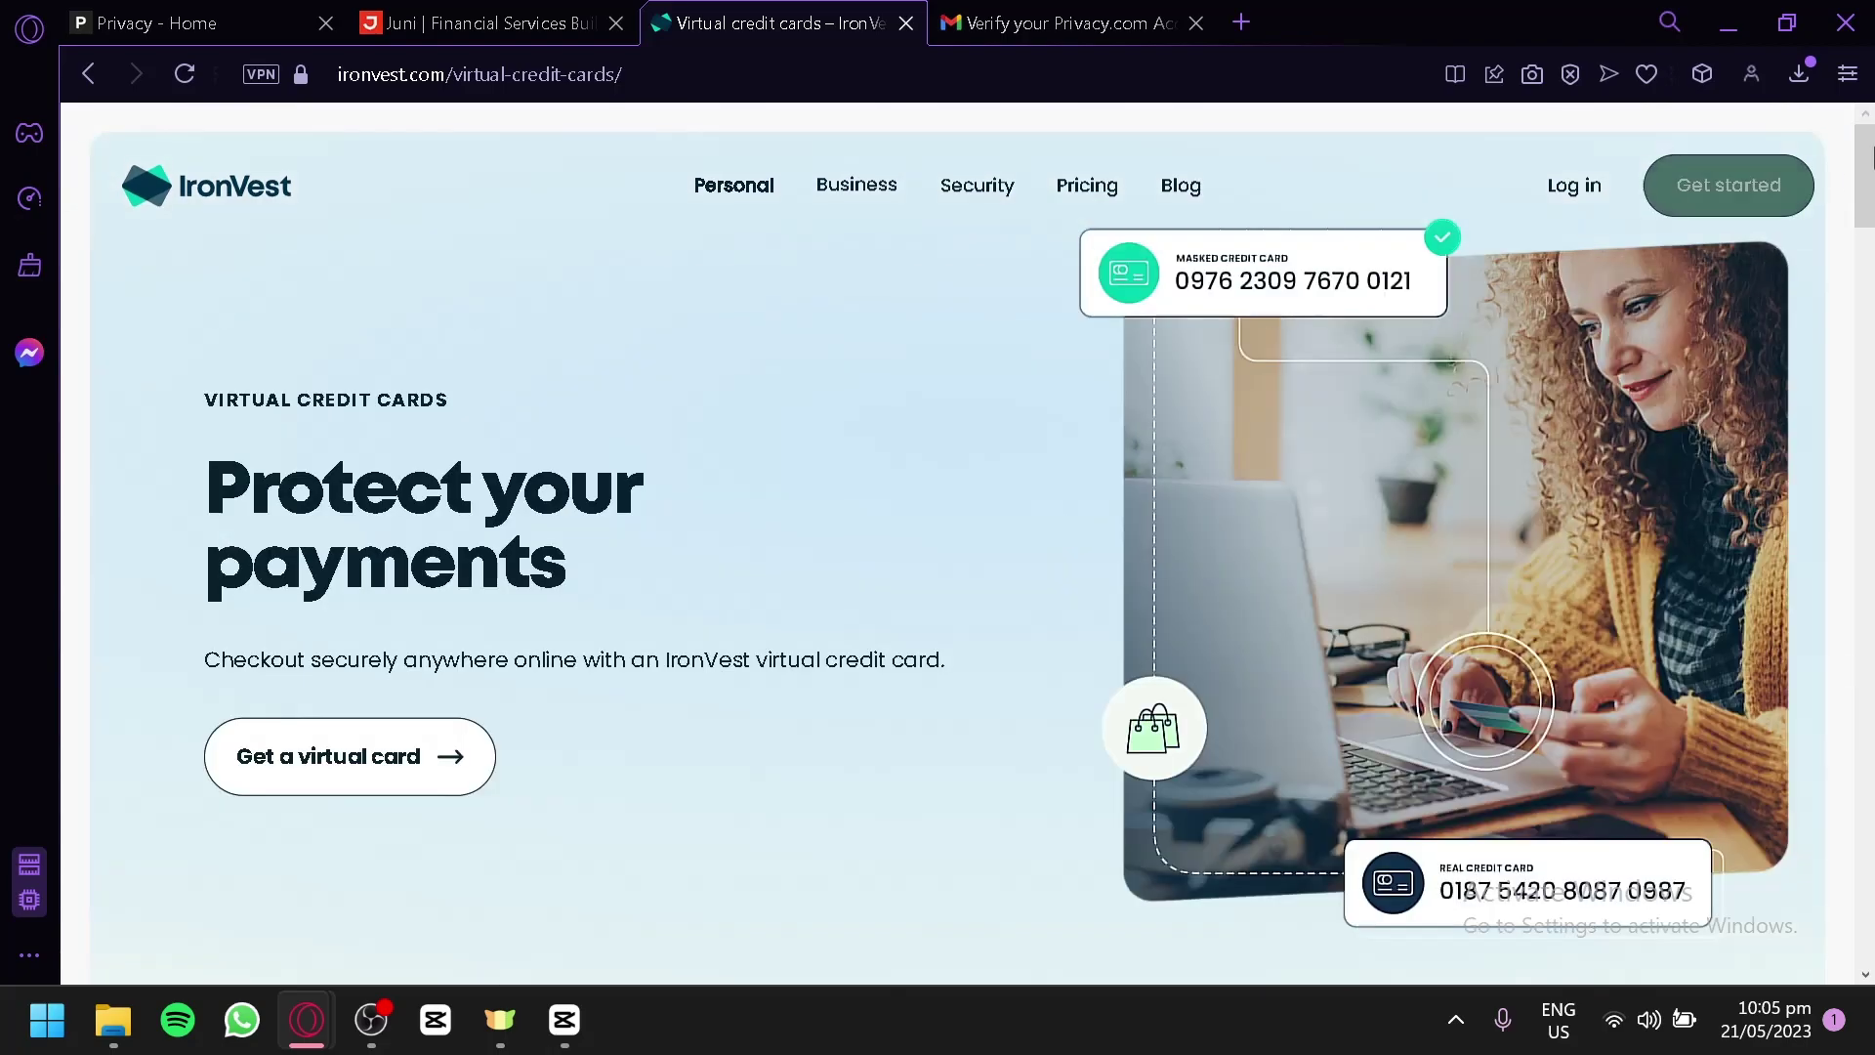
# Look at the Resources offered on the Juni site, and return to the IronVest virtual cards page
pyautogui.click(503, 22)
pyautogui.moveTo(640, 486)
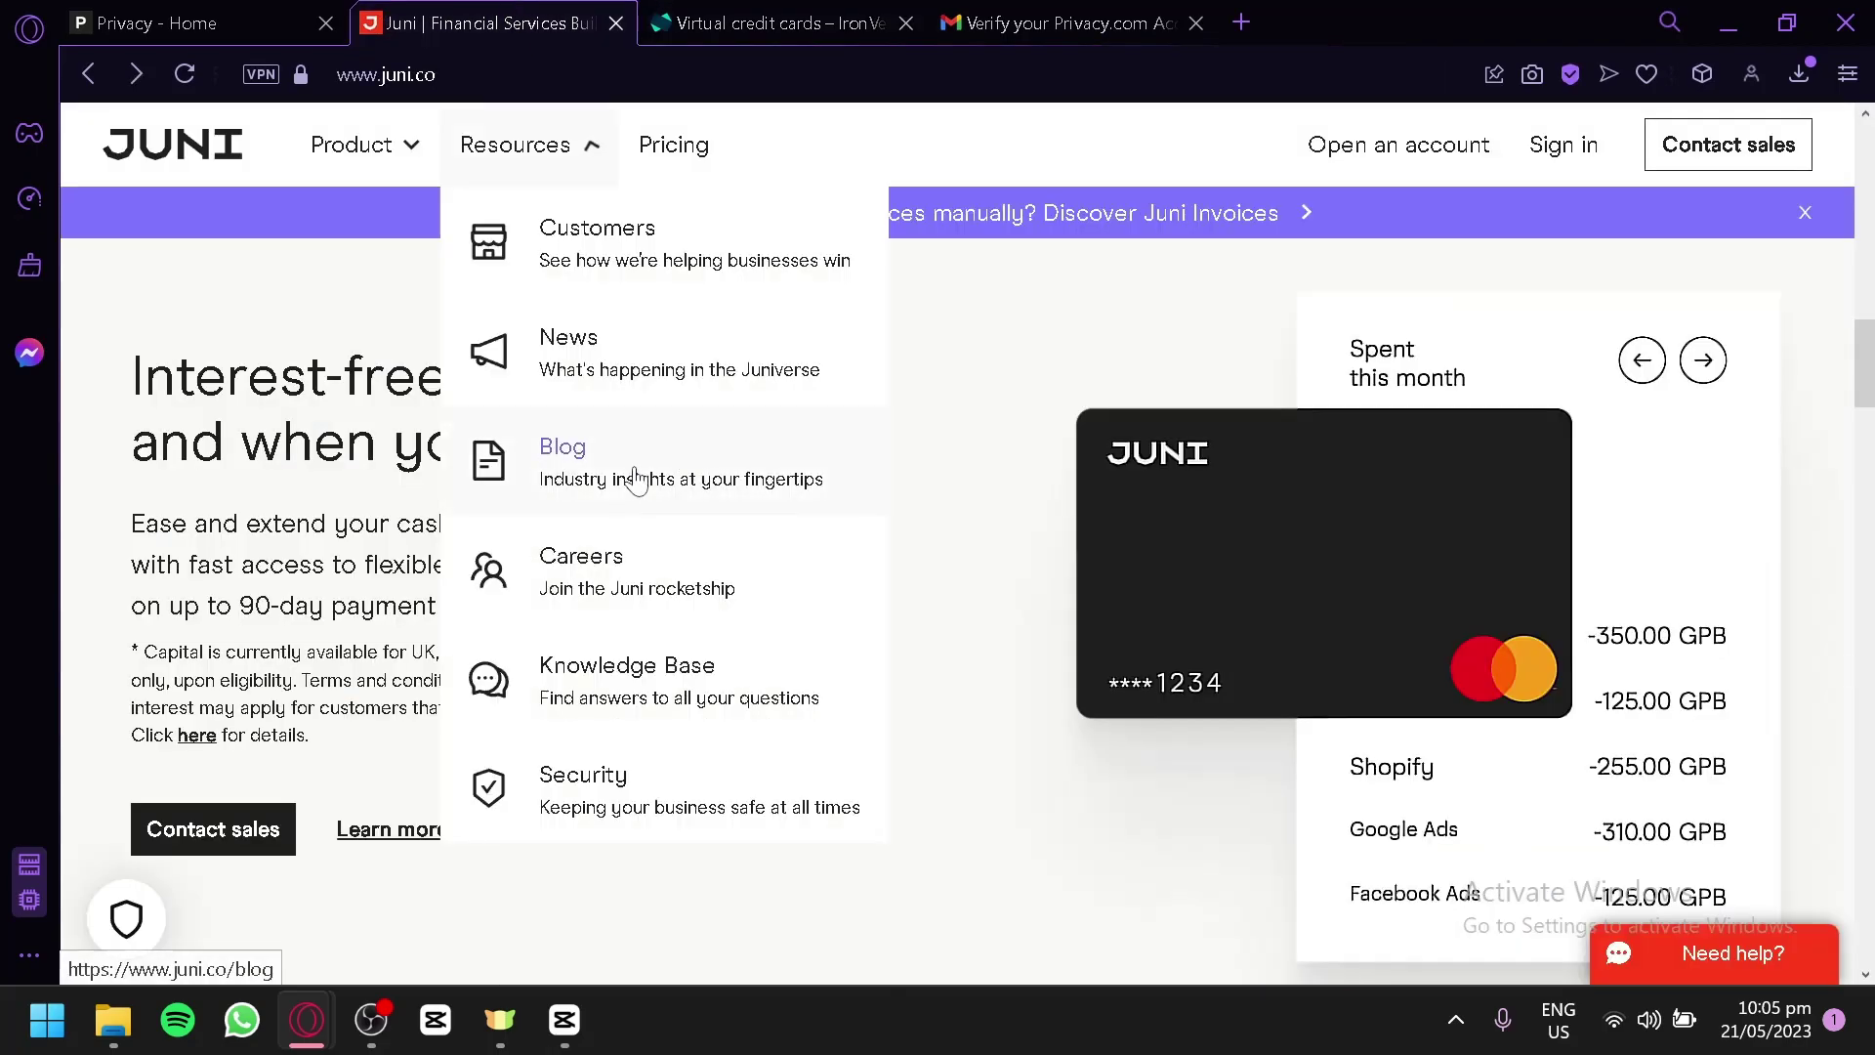
pyautogui.click(842, 14)
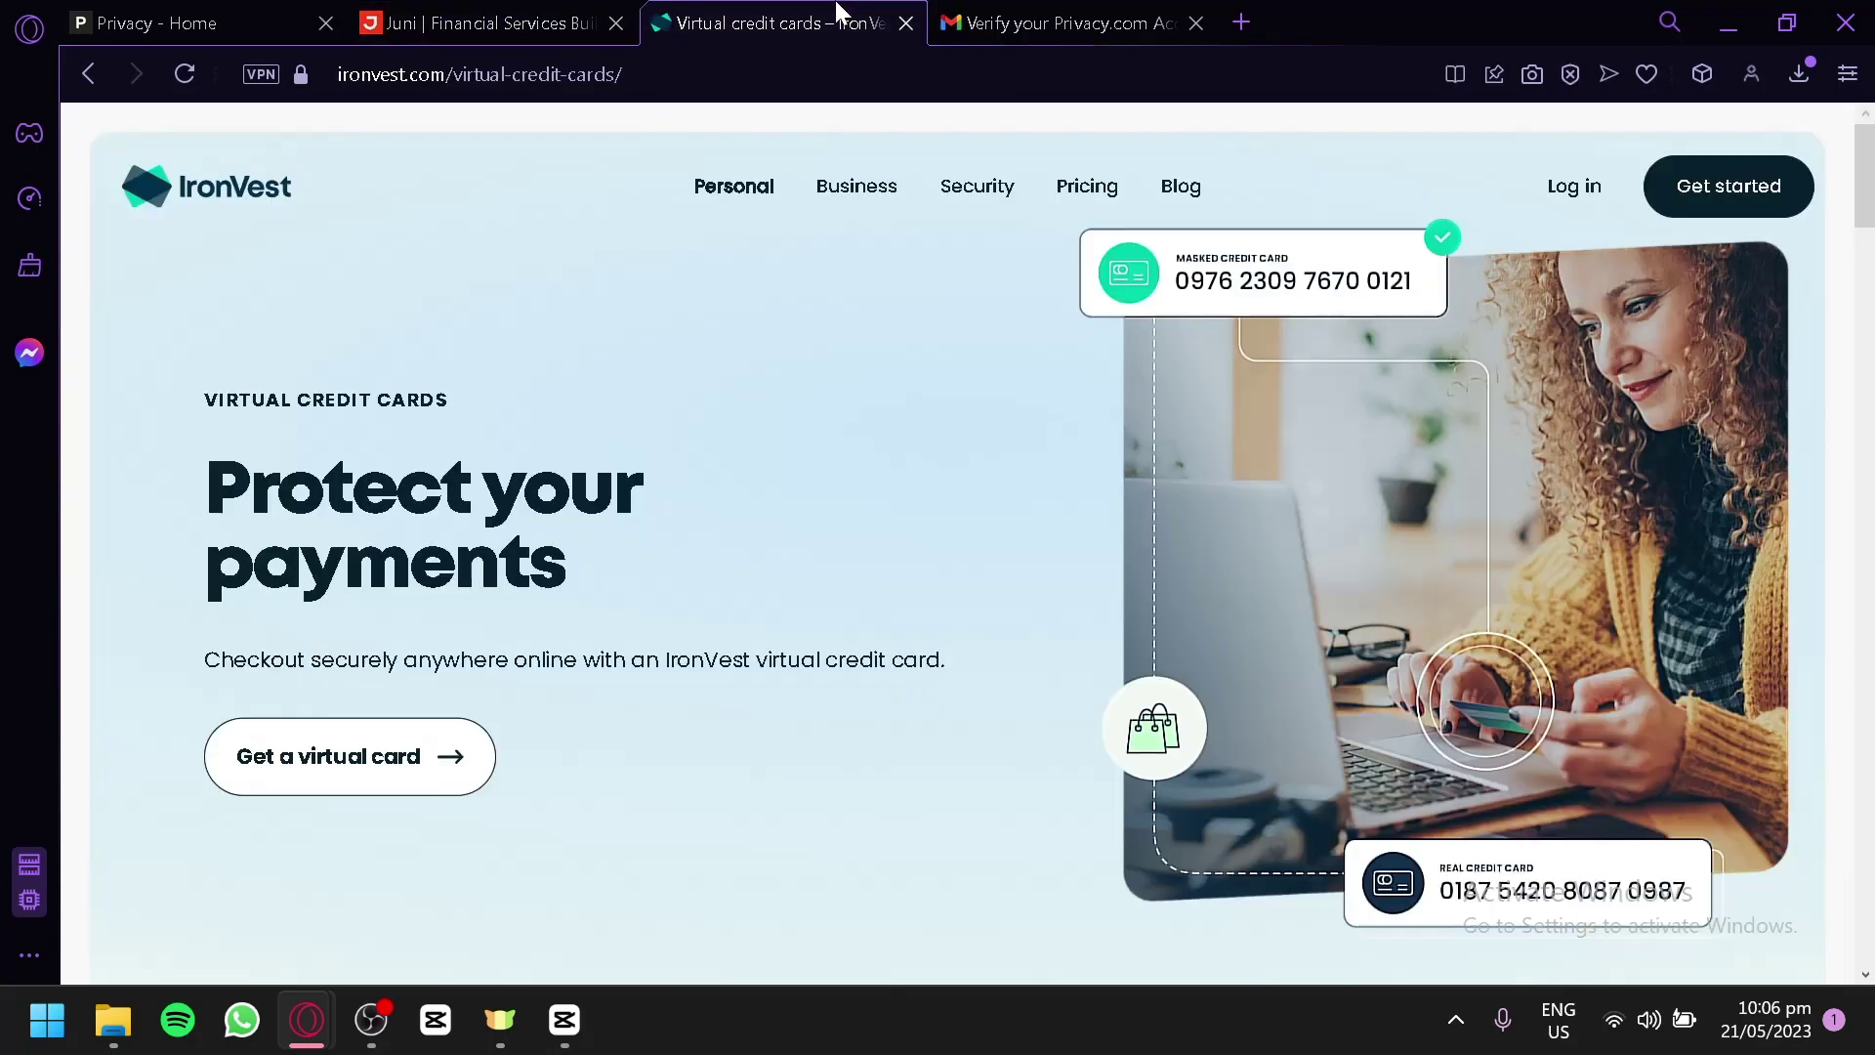